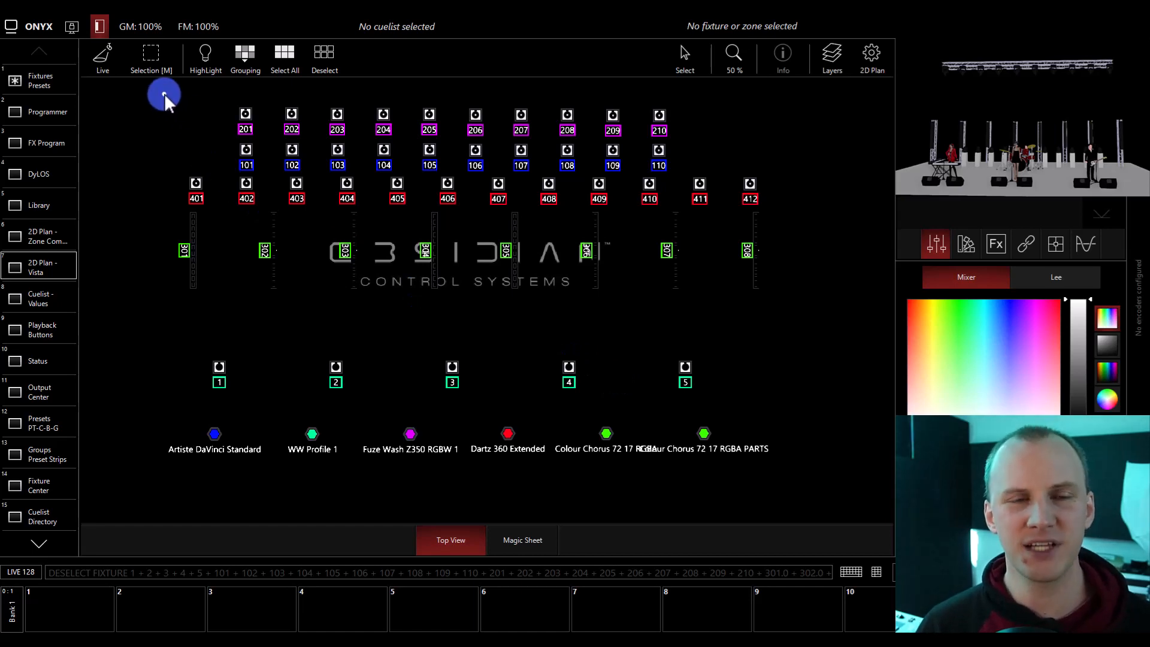
Step: Select the fixtures in the left half of the 2D plan, up to 106, 206 and 406, and turn on Highlight
{"action": "left_click_drag", "start_coordinate": [164, 94], "coordinate": [491, 329]}
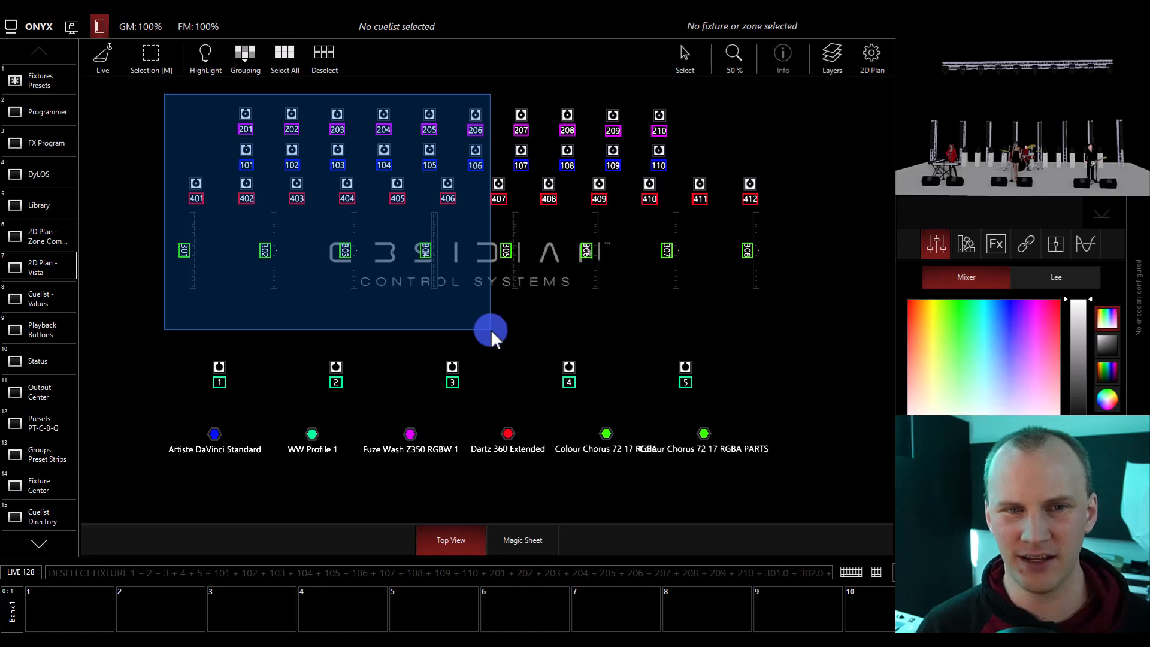
{"action": "left_click_drag", "start_coordinate": [491, 329], "coordinate": [487, 411]}
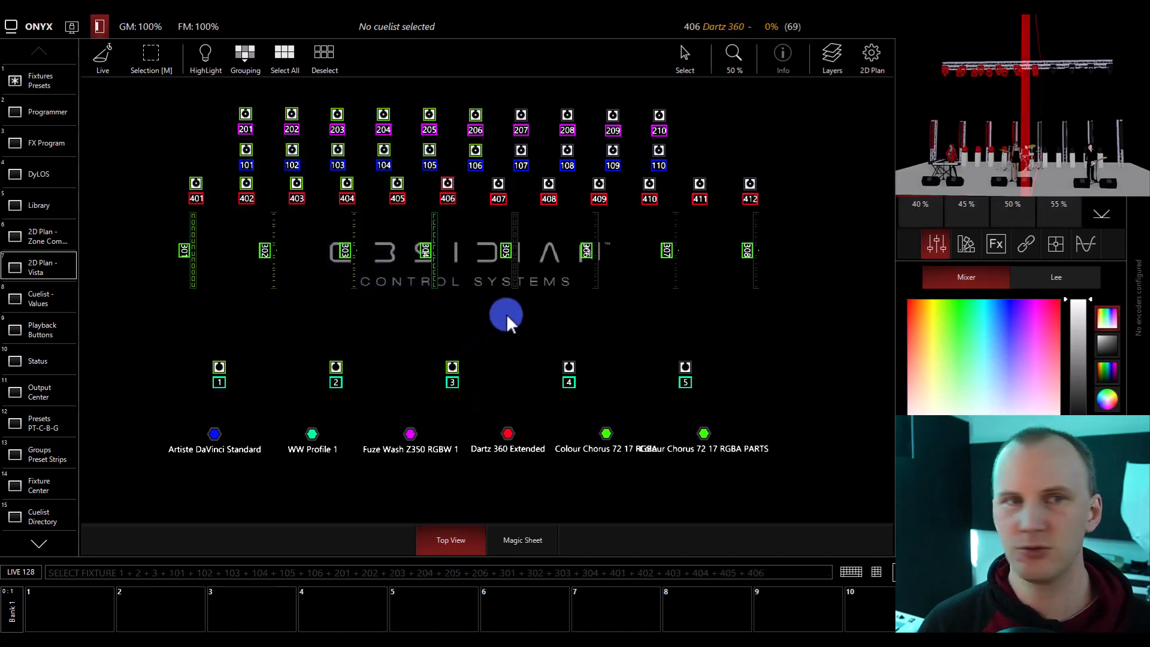
{"action": "left_click", "coordinate": [206, 53]}
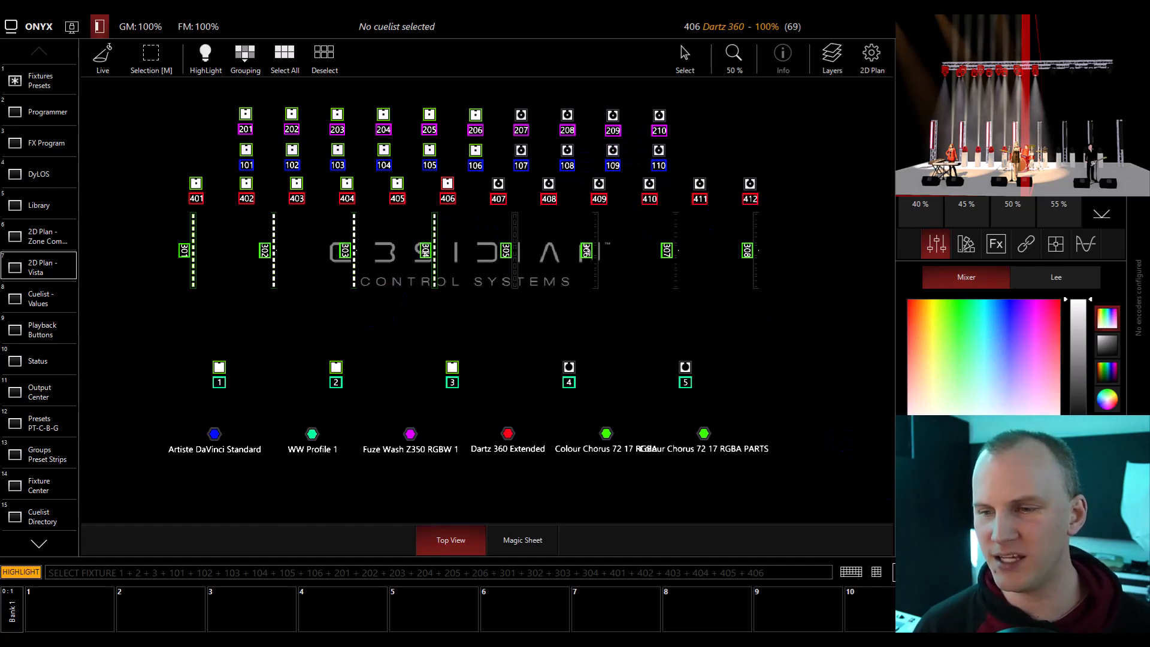
{"action": "left_click", "coordinate": [1133, 572]}
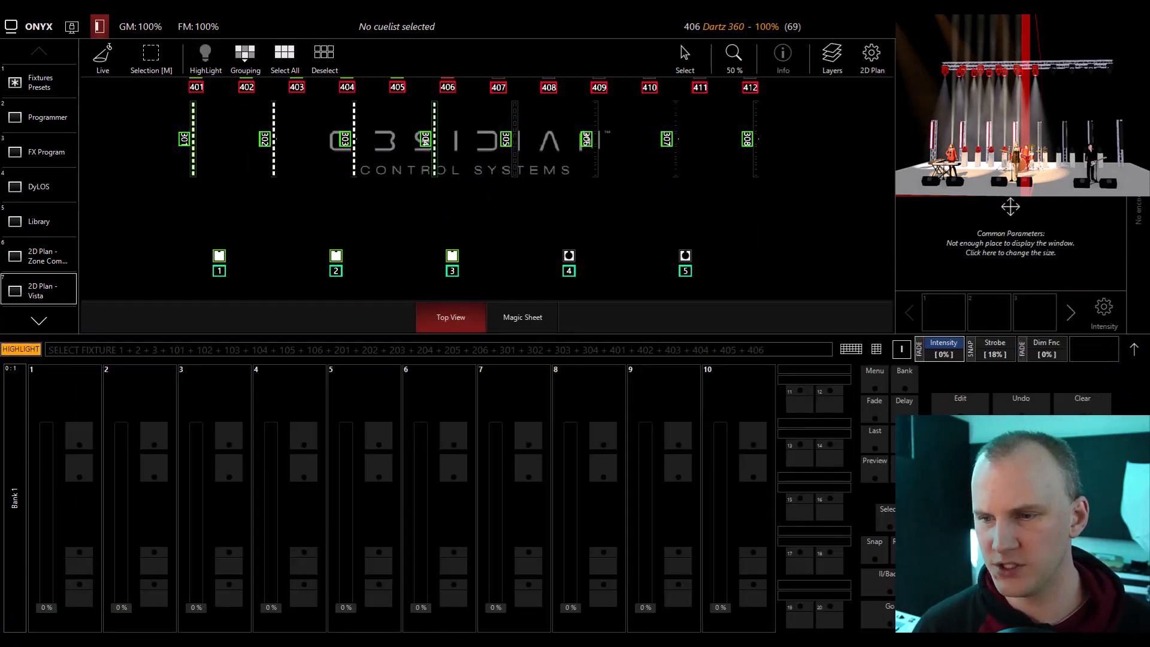
{"action": "left_click", "coordinate": [1134, 349]}
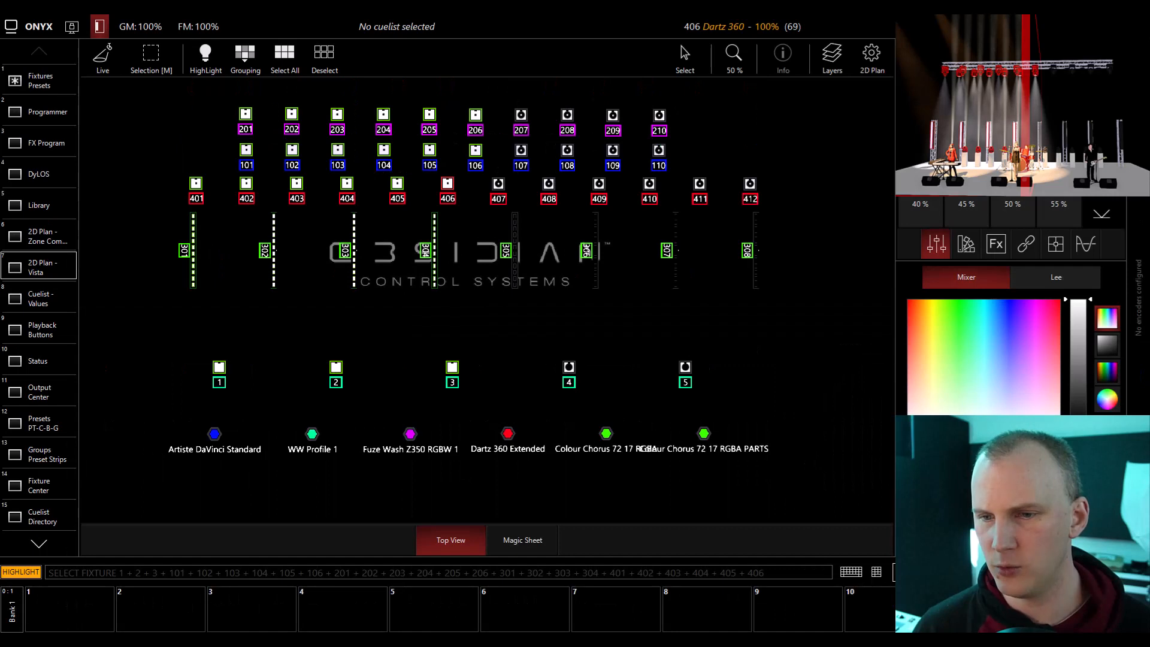
{"action": "left_click", "coordinate": [854, 571]}
{"action": "left_click", "coordinate": [855, 573]}
Step: Record the selected fixtures as Group 1 using the on-screen command keypad
{"action": "left_click", "coordinate": [878, 572]}
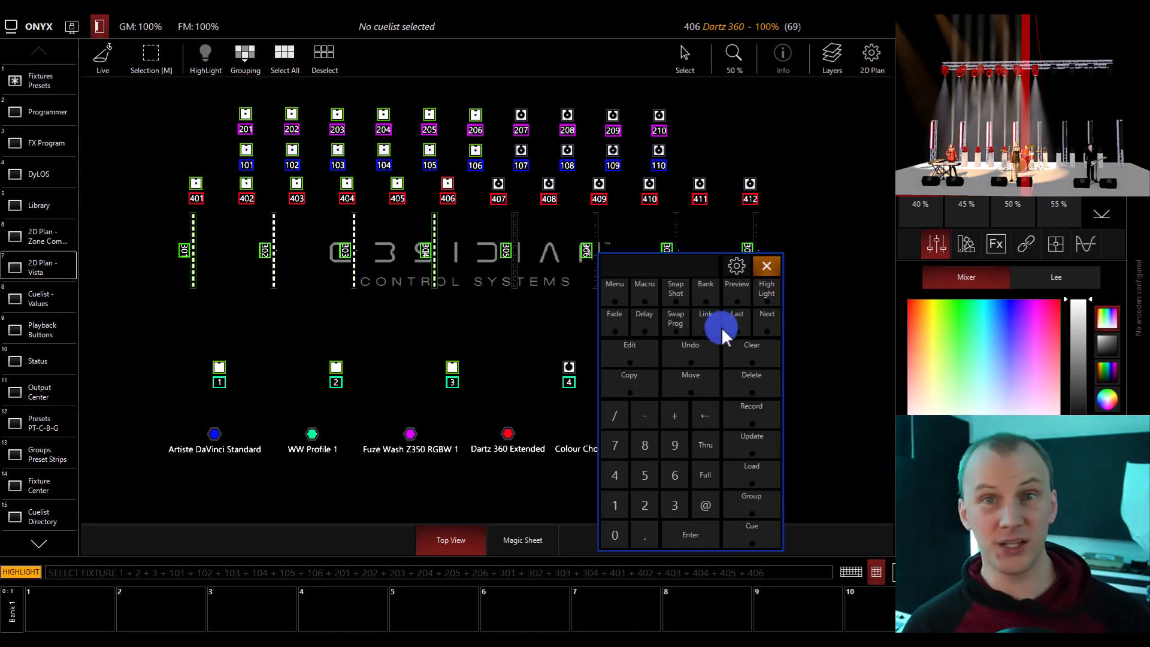
{"action": "left_click", "coordinate": [750, 403]}
{"action": "left_click", "coordinate": [750, 502]}
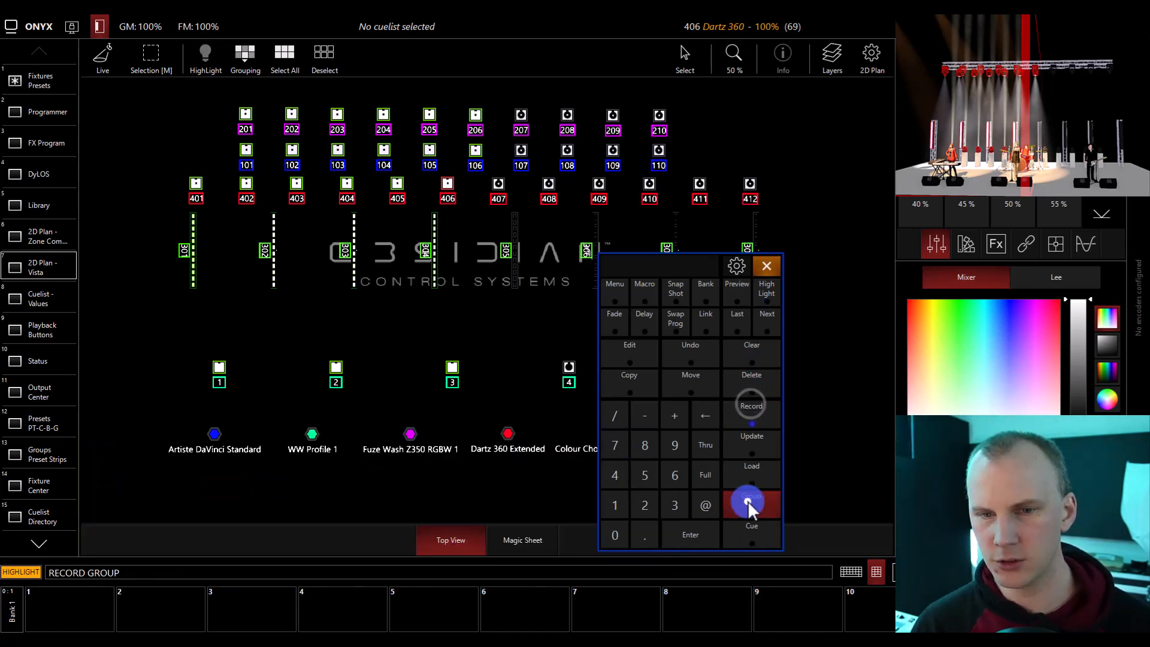
{"action": "left_click", "coordinate": [611, 508]}
{"action": "left_click", "coordinate": [670, 530]}
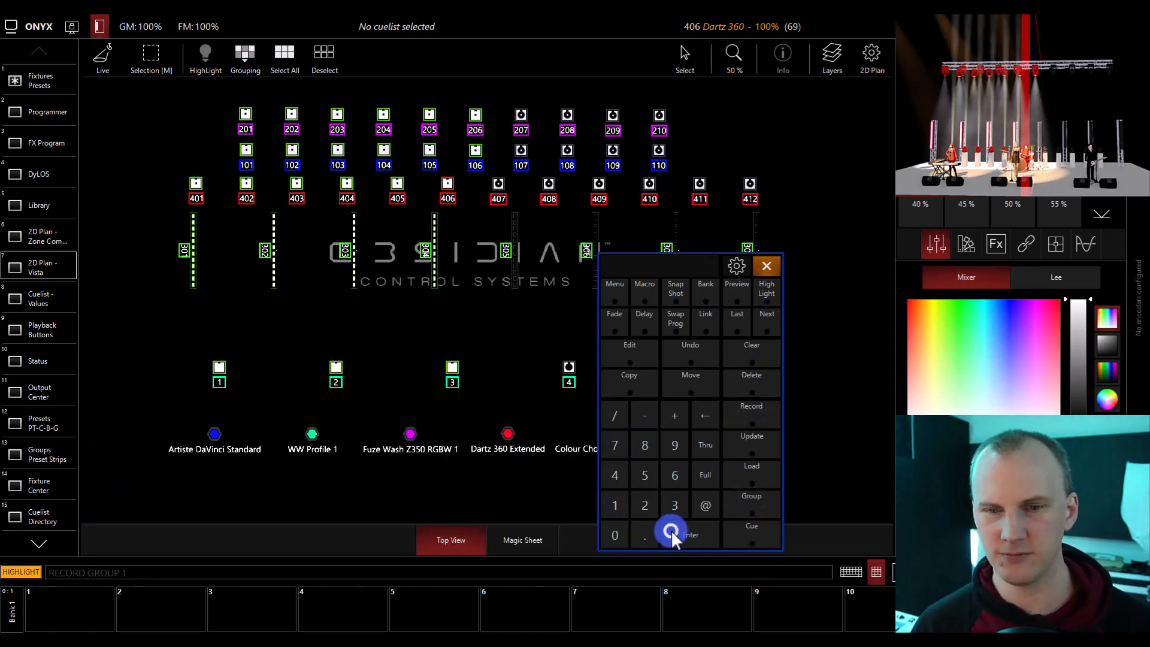
Step: Record the selection to Group 1 again, with the groups directory of the Fixtures Presets view displayed
{"action": "left_click", "coordinate": [744, 408]}
{"action": "left_click", "coordinate": [52, 82]}
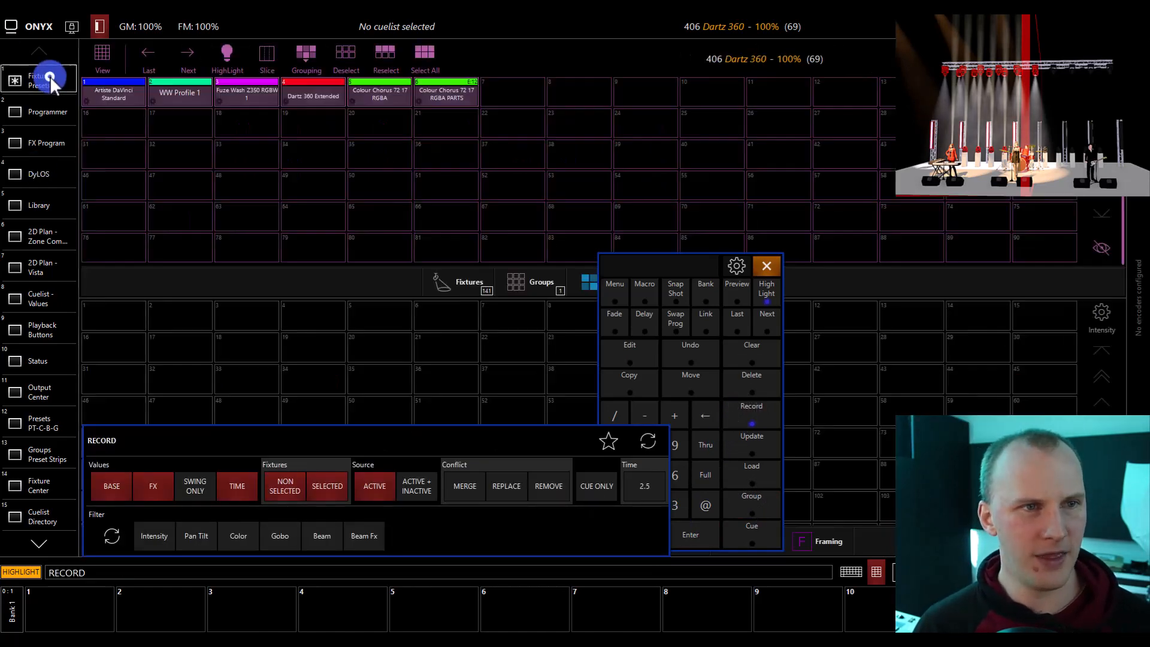
{"action": "left_click", "coordinate": [454, 269]}
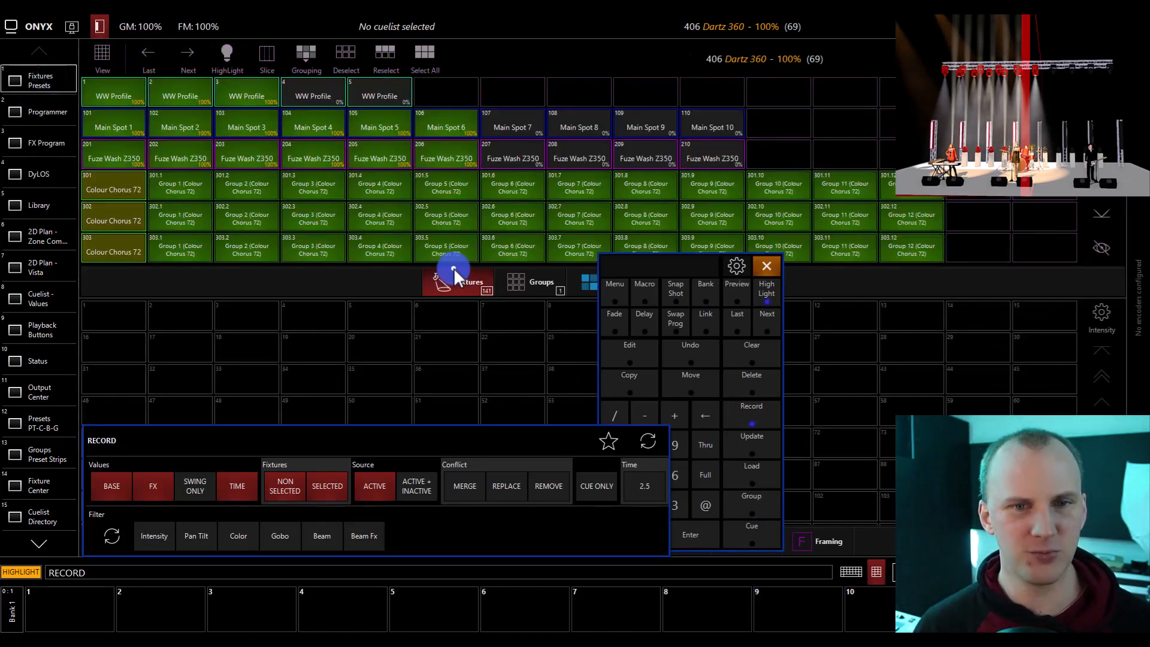
{"action": "left_click", "coordinate": [516, 279]}
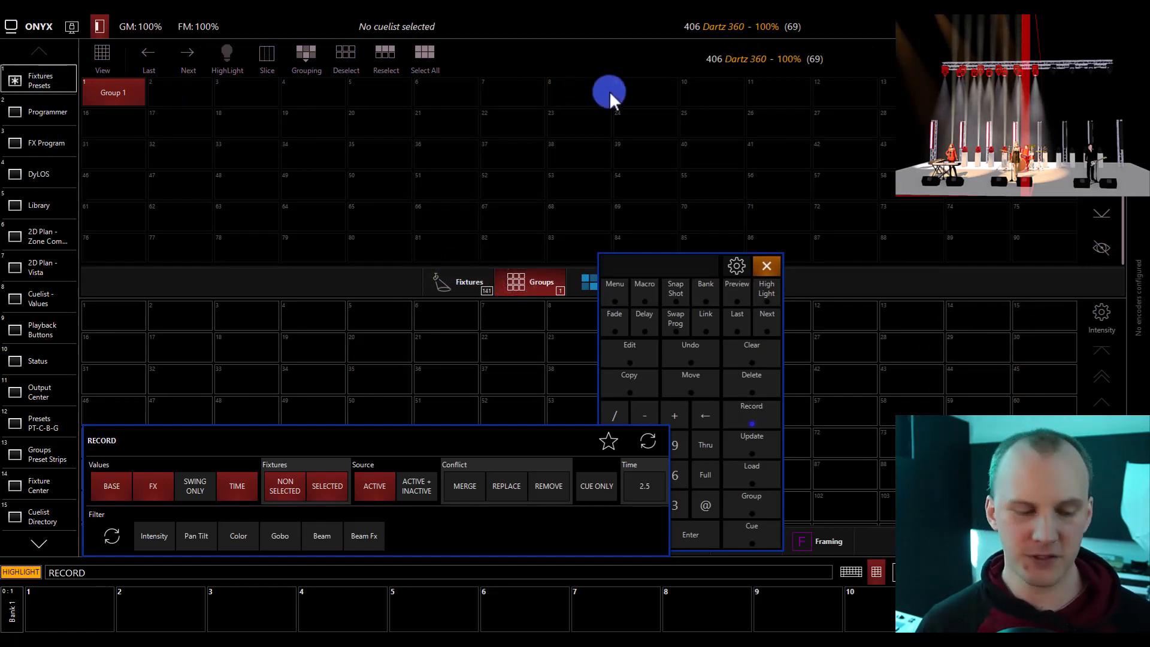
{"action": "key", "text": "g"}
{"action": "key", "text": "1"}
{"action": "key", "text": "Return"}
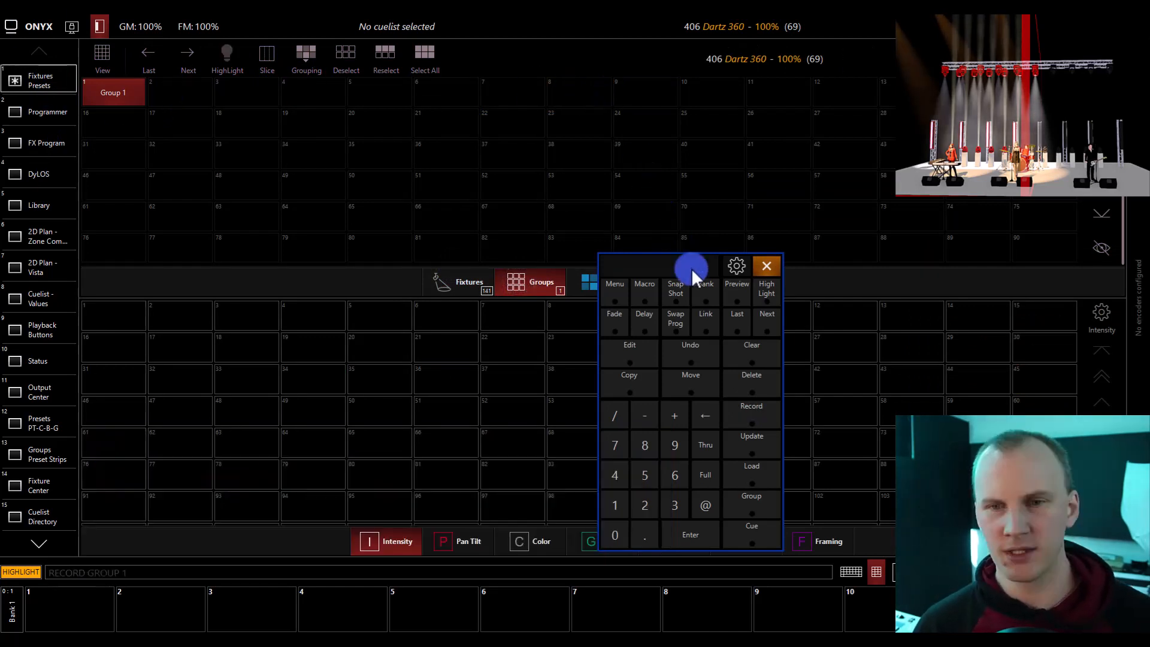
Step: Select Group 1, and go back to the 2D Plan - Vista view with the command keypad closed
{"action": "left_click", "coordinate": [106, 94]}
{"action": "left_click", "coordinate": [107, 97]}
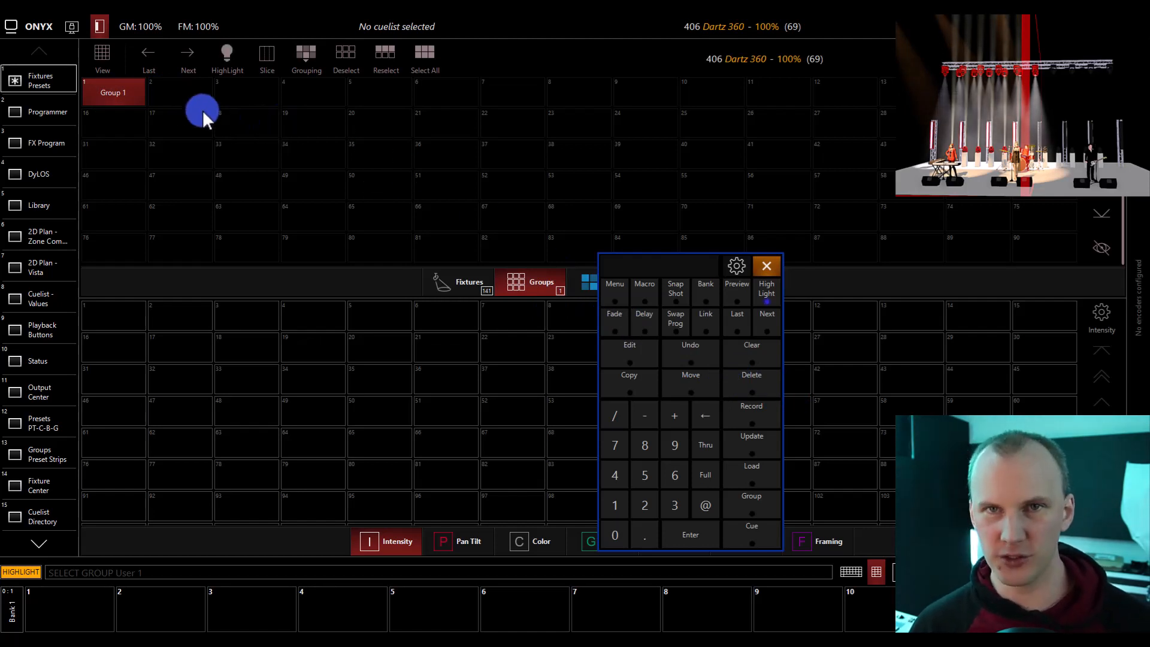
{"action": "left_click", "coordinate": [42, 267]}
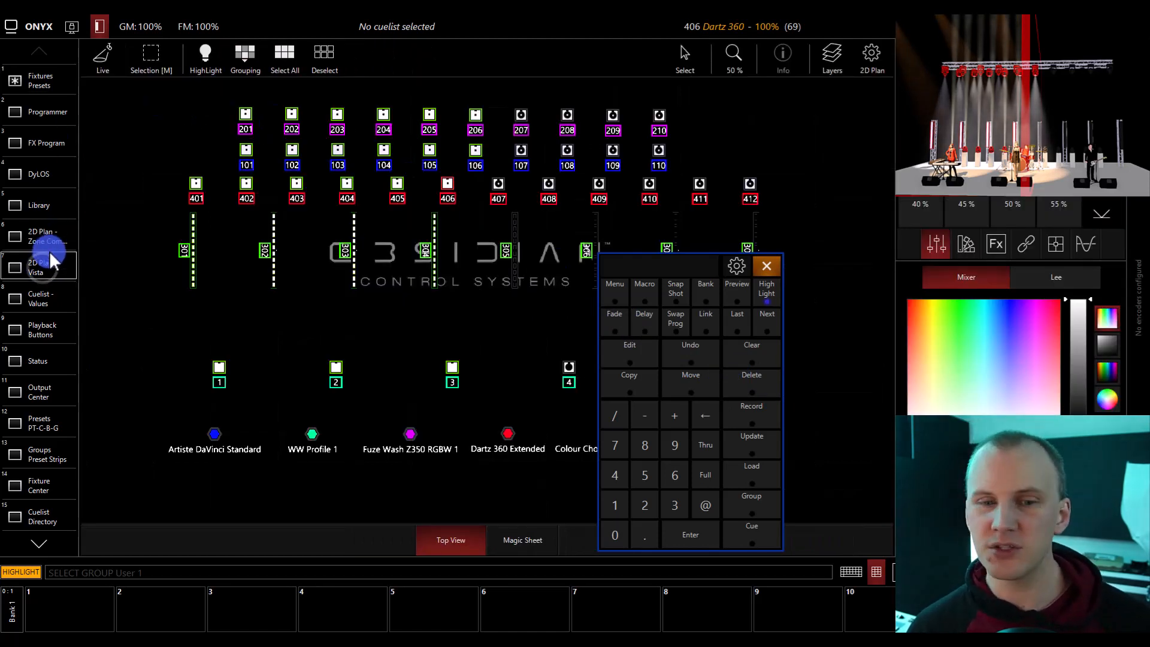
{"action": "left_click", "coordinate": [761, 267]}
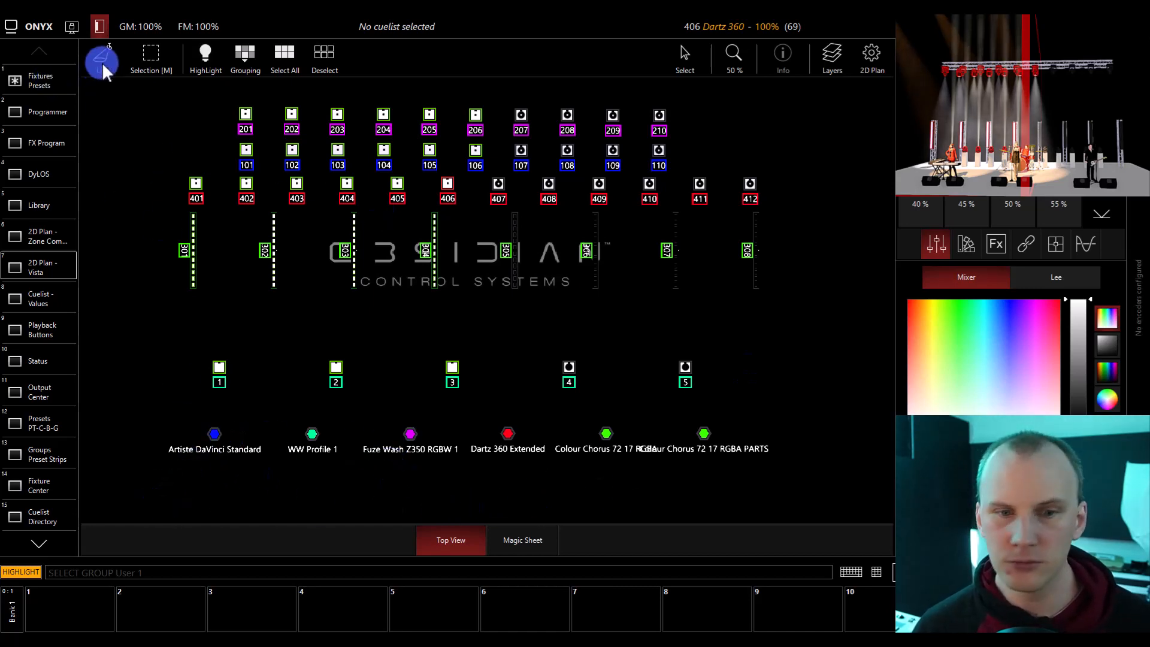
Step: Unlock the workspace and replace the 2D plan window with two empty frames stacked one above the other
{"action": "left_click", "coordinate": [73, 27]}
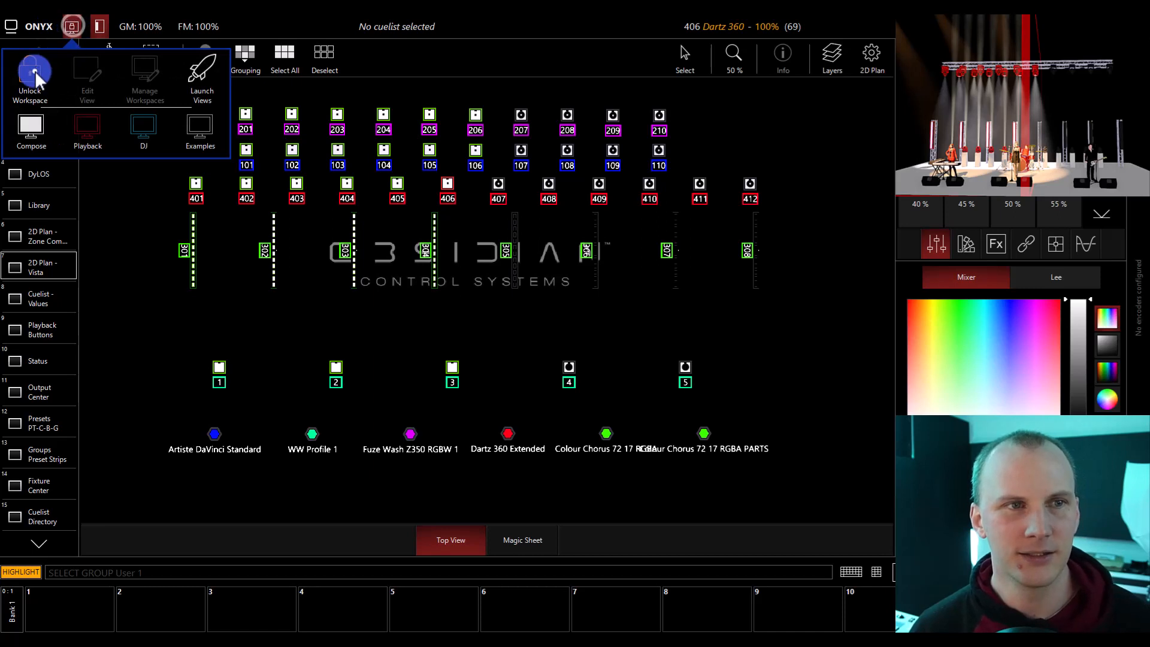
{"action": "left_click", "coordinate": [34, 71]}
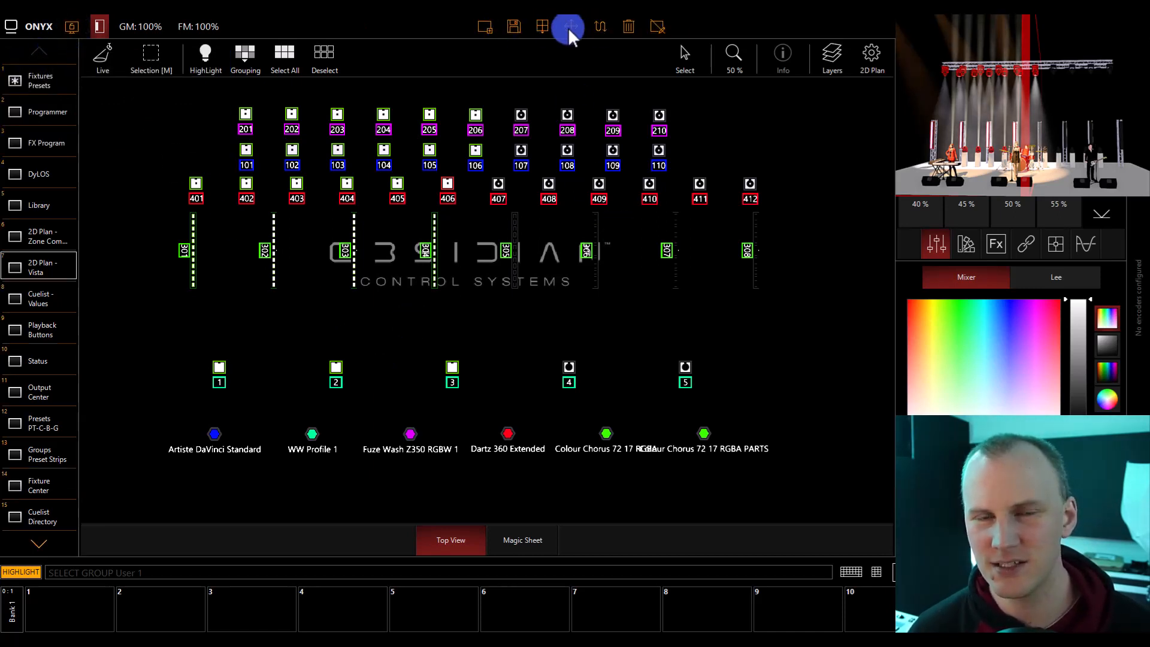
{"action": "left_click", "coordinate": [546, 25]}
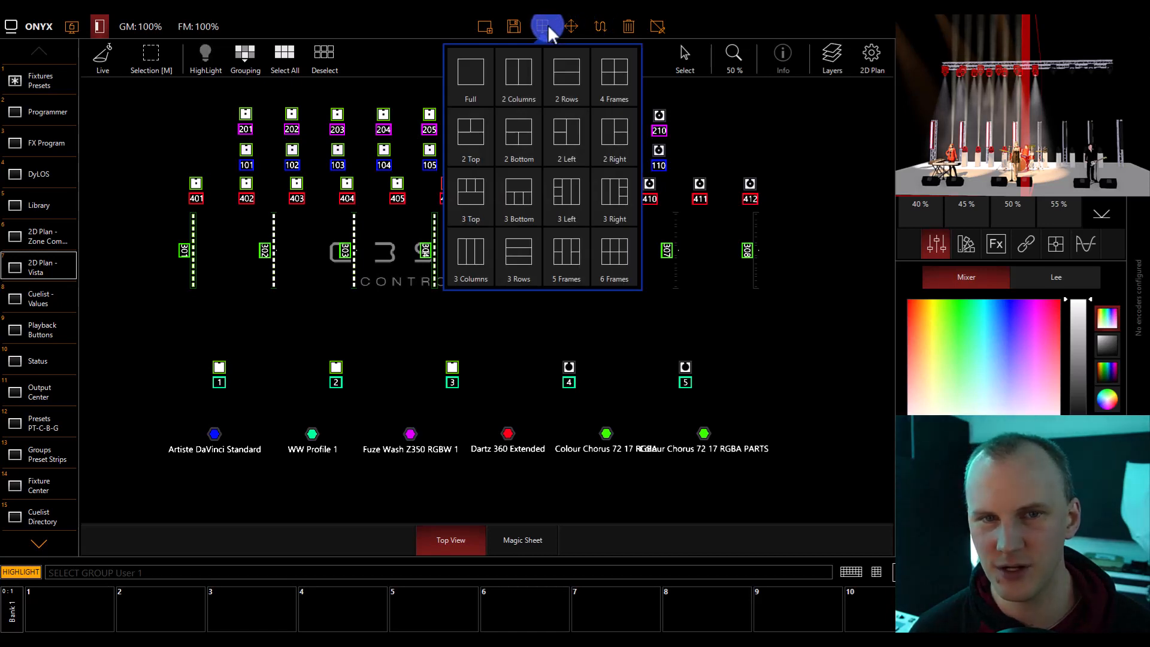
{"action": "left_click", "coordinate": [548, 25]}
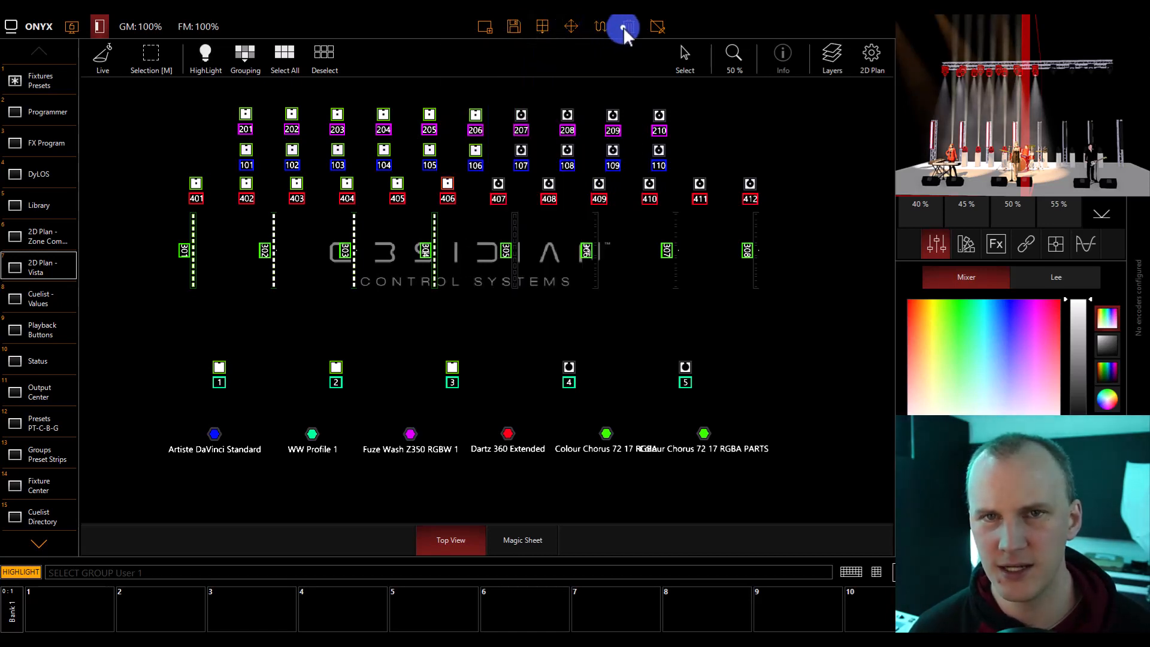
{"action": "left_click_drag", "start_coordinate": [624, 27], "coordinate": [486, 295]}
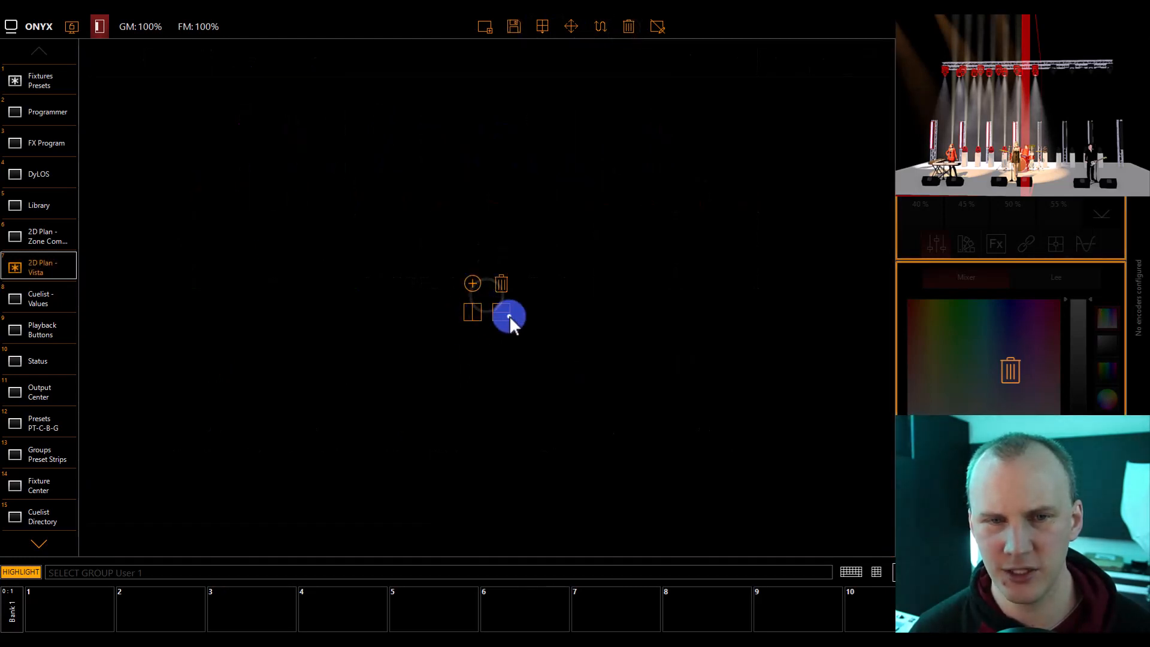
{"action": "left_click", "coordinate": [508, 316]}
Step: Browse the available window types and add the 2D Plan window to the upper frame
{"action": "left_click", "coordinate": [474, 151]}
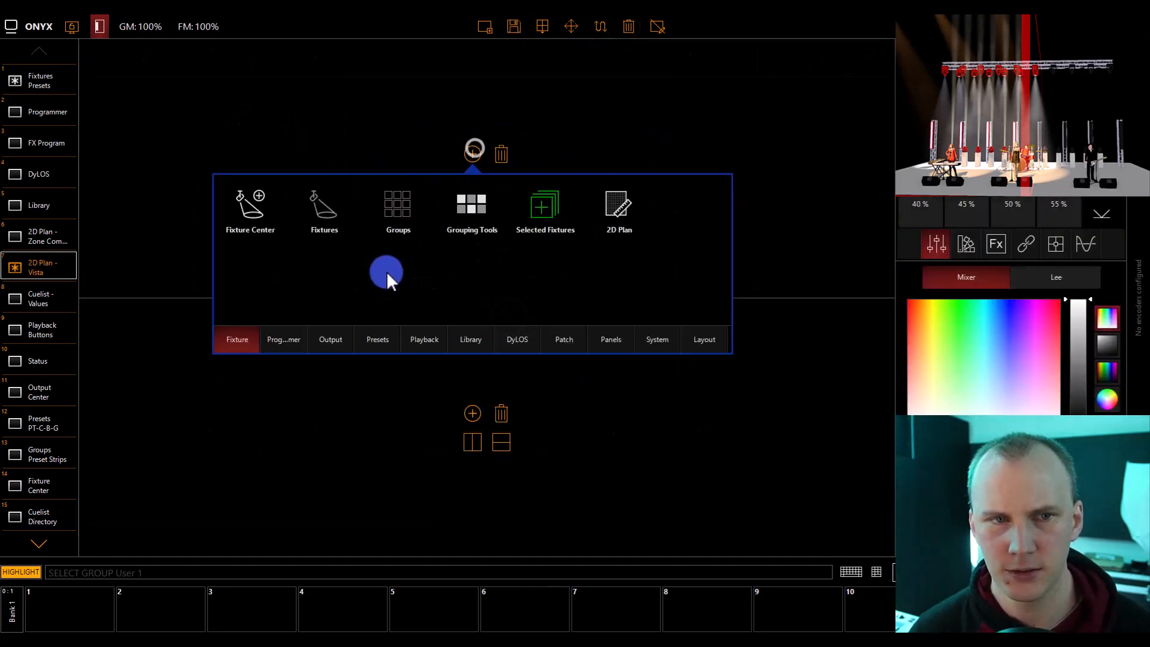
{"action": "left_click", "coordinate": [297, 343]}
{"action": "left_click", "coordinate": [307, 340]}
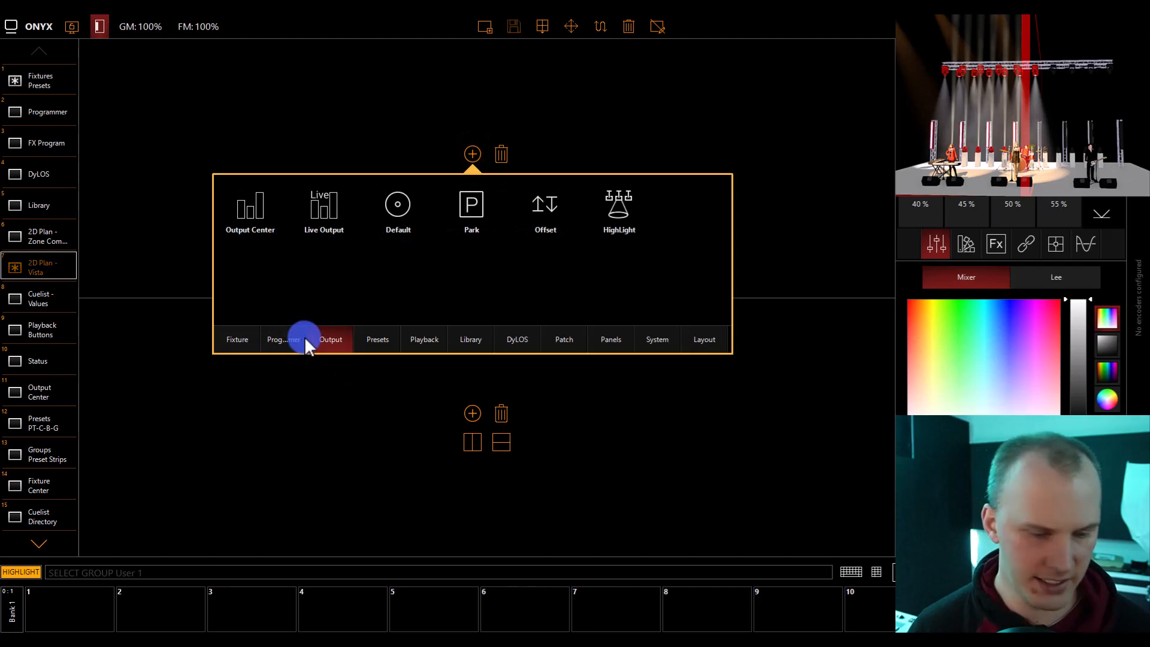
{"action": "scroll", "coordinate": [441, 293], "scroll_direction": "down", "scroll_amount": 1}
{"action": "scroll", "coordinate": [449, 273], "scroll_direction": "down", "scroll_amount": 1}
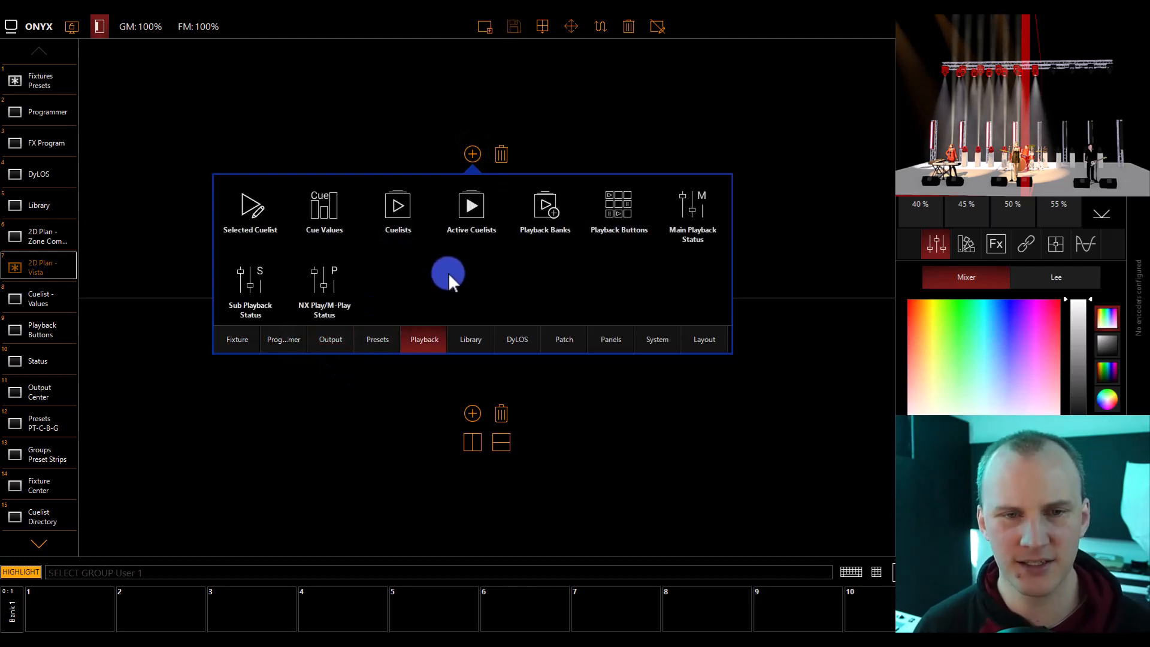
{"action": "scroll", "coordinate": [451, 272], "scroll_direction": "down", "scroll_amount": 1}
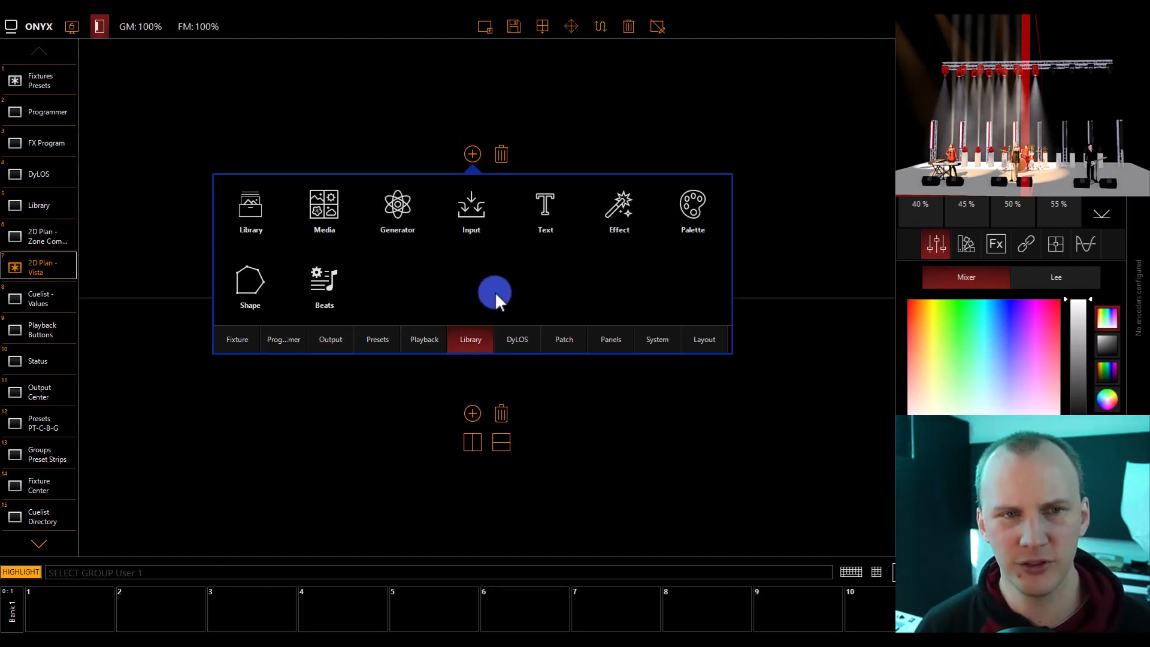
{"action": "scroll", "coordinate": [534, 310], "scroll_direction": "down", "scroll_amount": 1}
{"action": "left_click", "coordinate": [571, 338]}
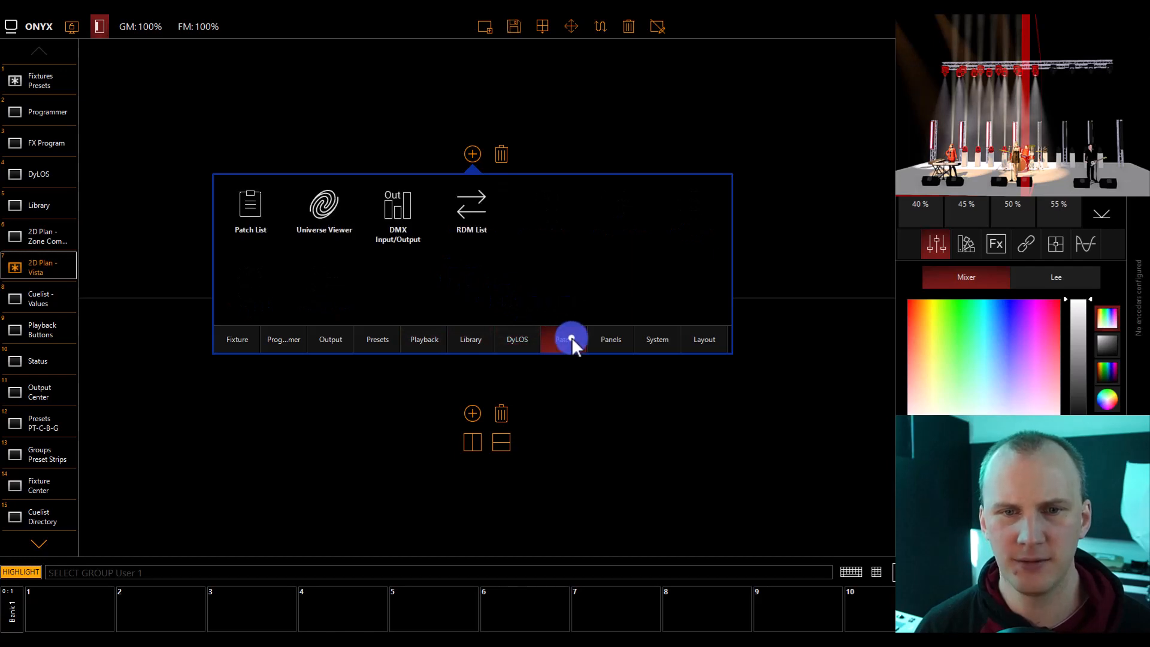
{"action": "scroll", "coordinate": [431, 323], "scroll_direction": "up", "scroll_amount": 7}
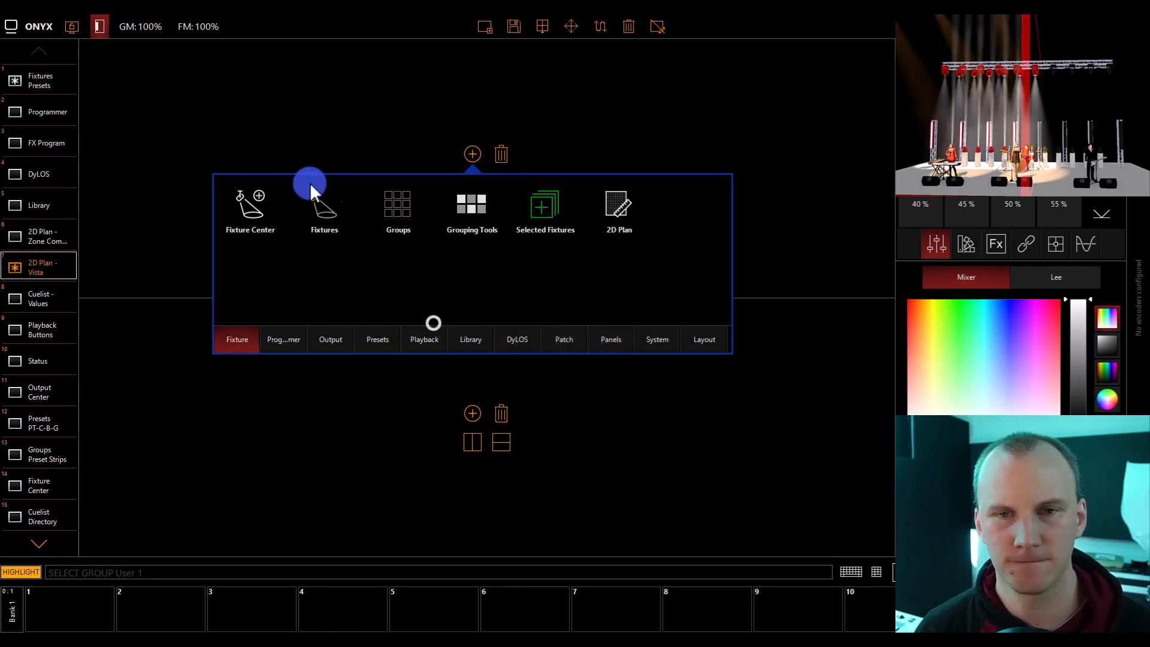
{"action": "left_click", "coordinate": [614, 206]}
Step: Add the Groups window to the lower frame and shrink it to a narrow strip beneath the 2D plan
{"action": "left_click", "coordinate": [470, 417]}
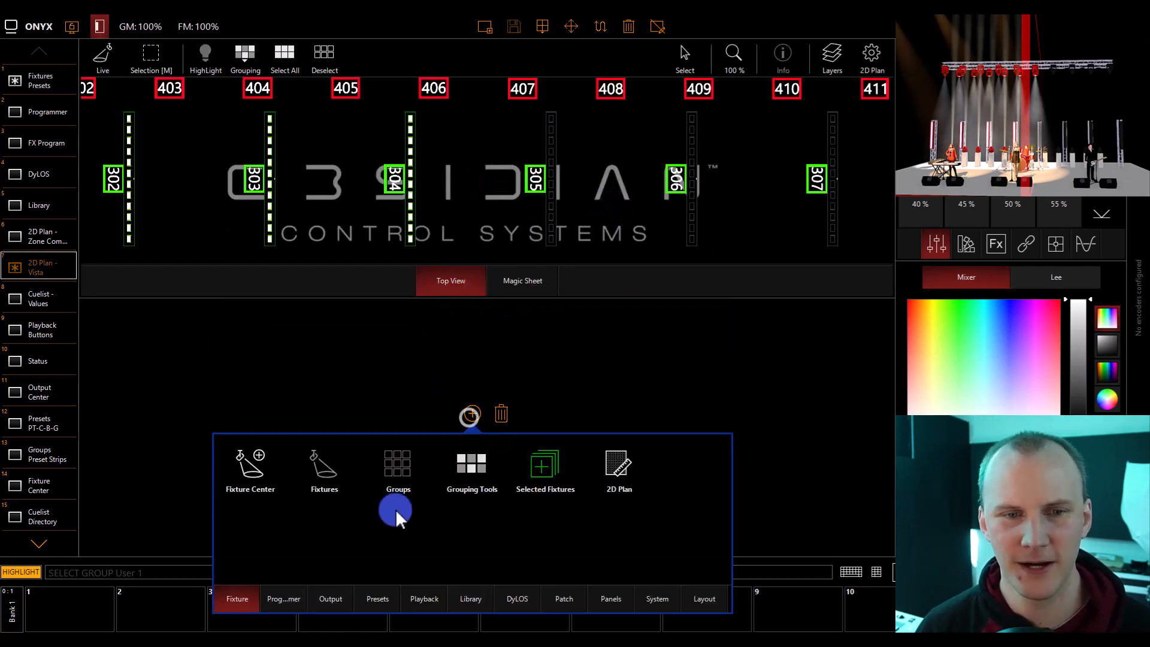
{"action": "left_click", "coordinate": [387, 463]}
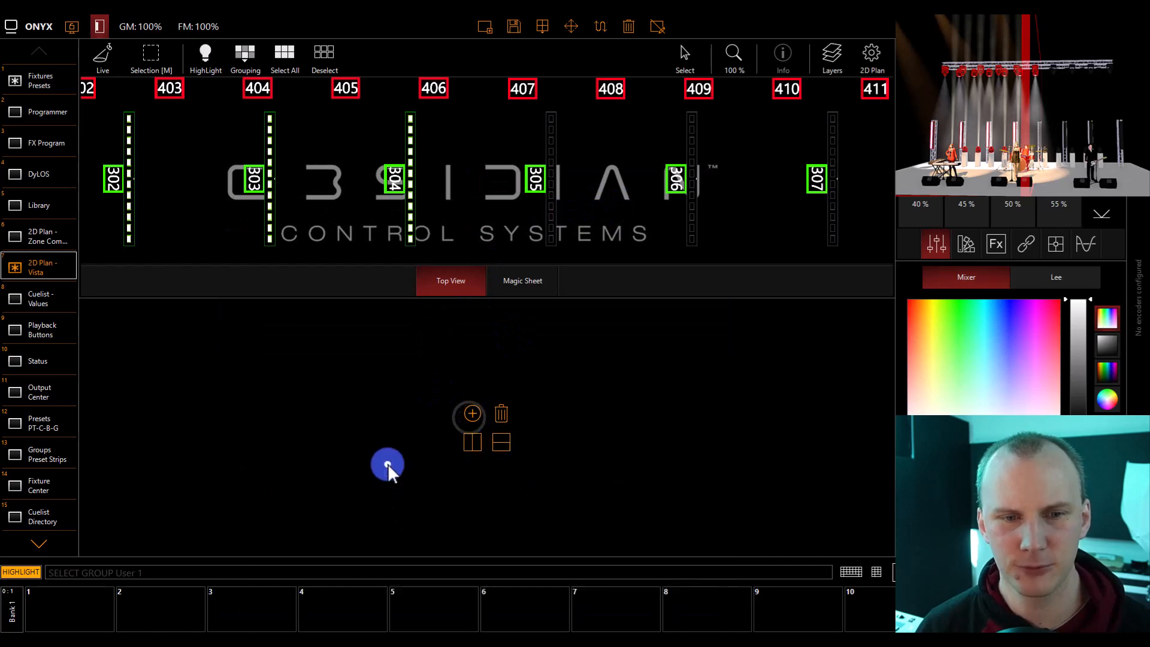
{"action": "left_click", "coordinate": [542, 27]}
{"action": "left_click", "coordinate": [571, 26]}
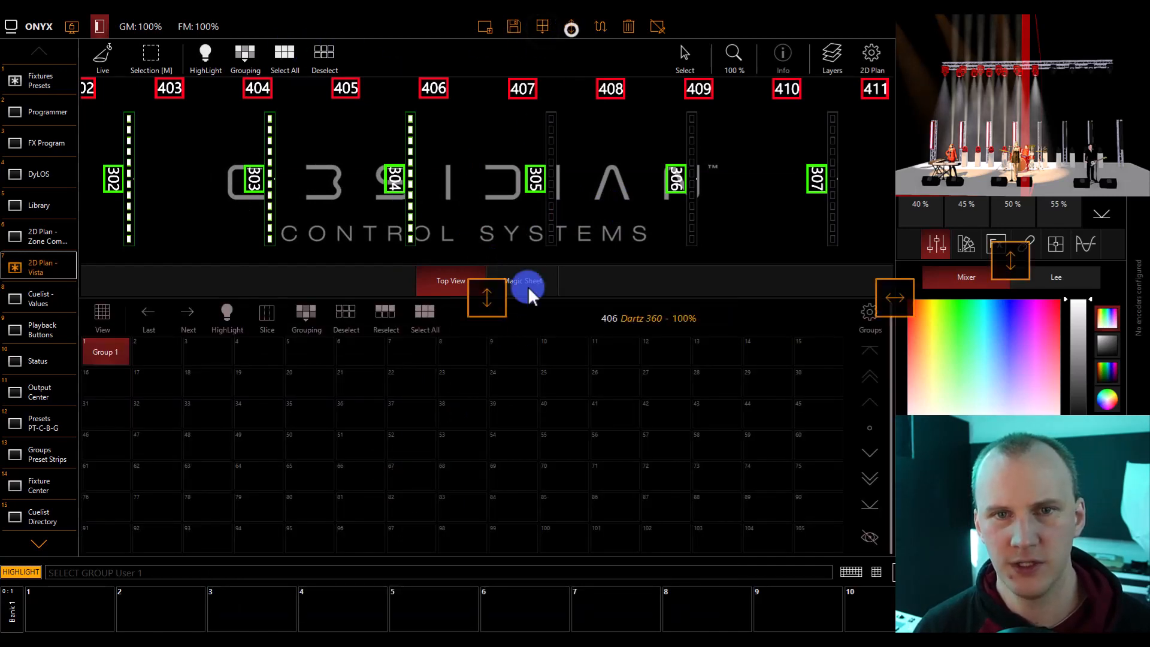
{"action": "left_click_drag", "start_coordinate": [494, 296], "coordinate": [487, 464]}
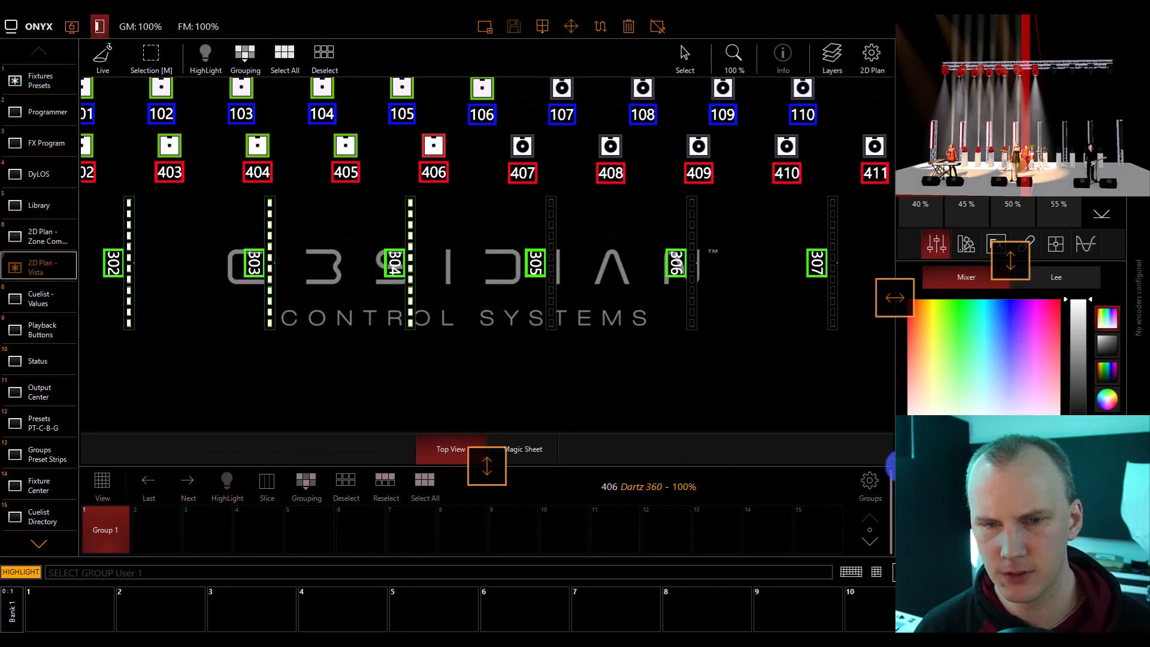
Step: Finish resizing the frames and turn off the toolbar of the Groups window
{"action": "left_click", "coordinate": [869, 490]}
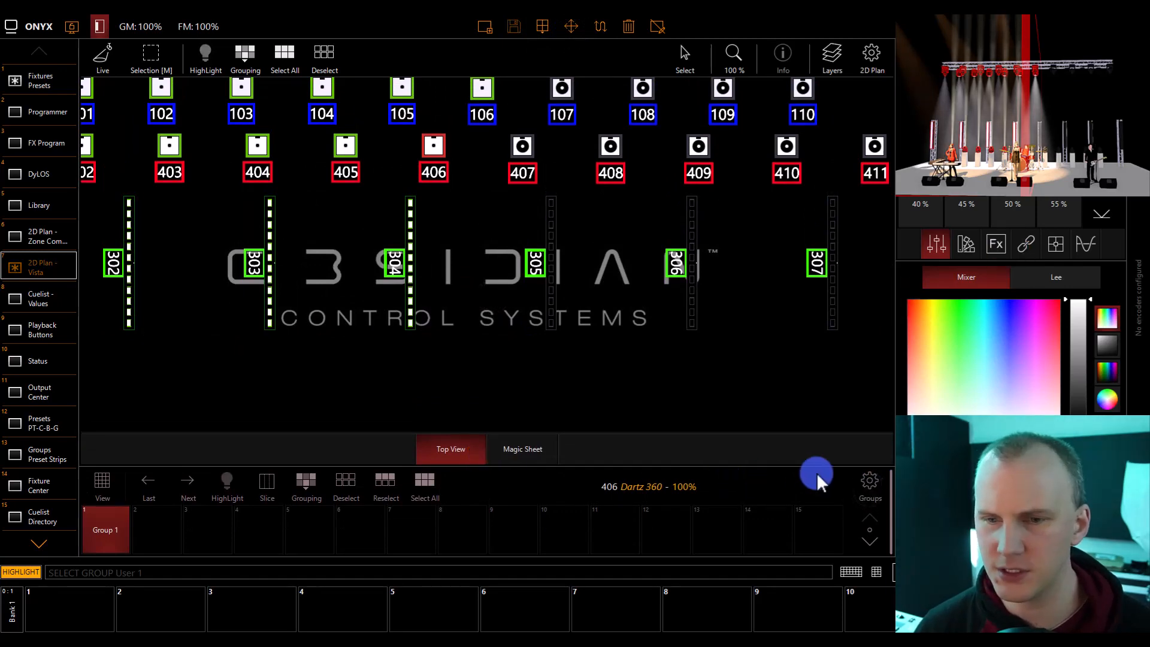
{"action": "left_click", "coordinate": [873, 489]}
{"action": "left_click", "coordinate": [803, 405]}
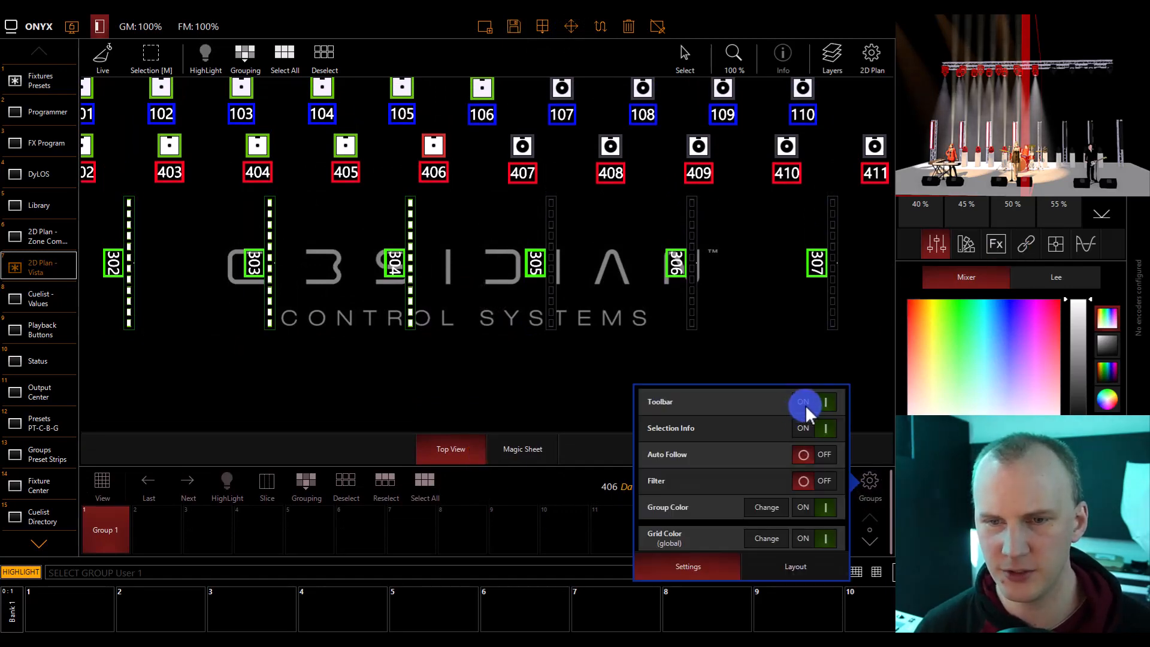
{"action": "left_click", "coordinate": [740, 429]}
{"action": "left_click", "coordinate": [790, 451]}
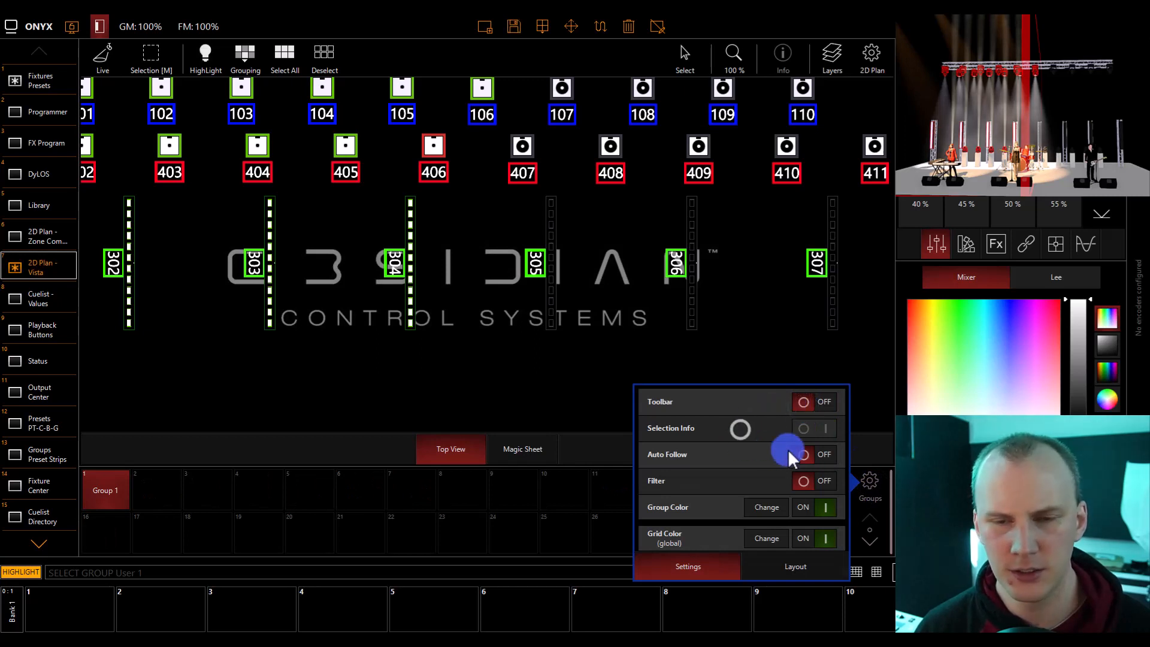
{"action": "left_click", "coordinate": [800, 450]}
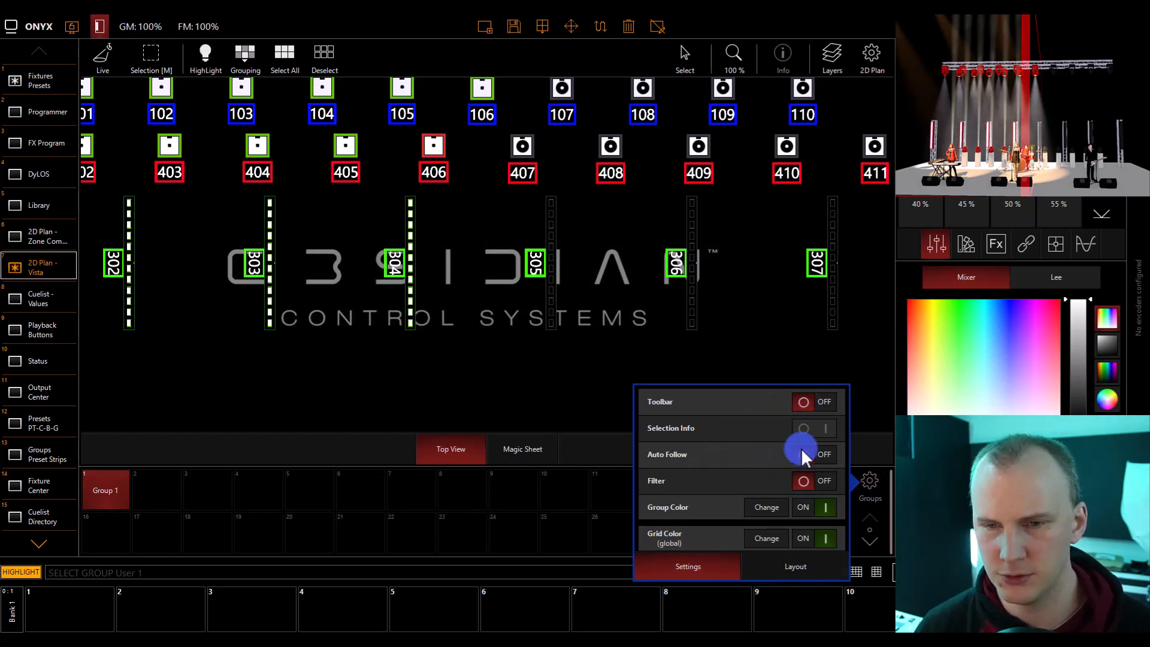
{"action": "left_click", "coordinate": [817, 454]}
Step: Set the Groups window layout to one fixed row with automatic columns, and close its settings
{"action": "left_click", "coordinate": [775, 563]}
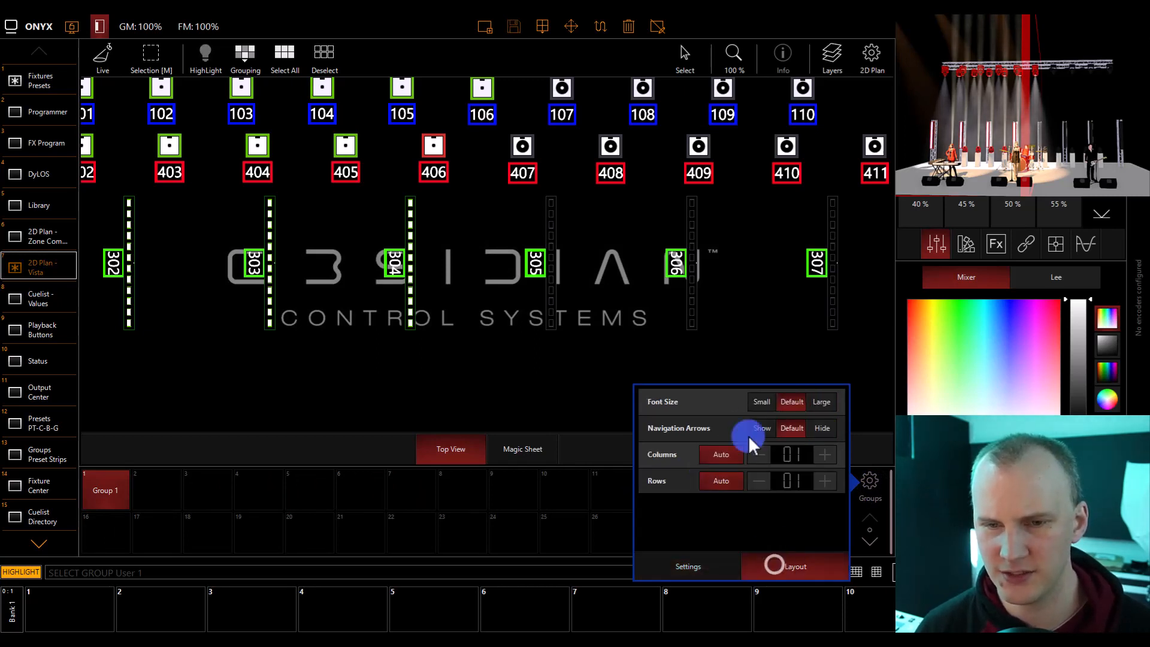
{"action": "left_click", "coordinate": [724, 455]}
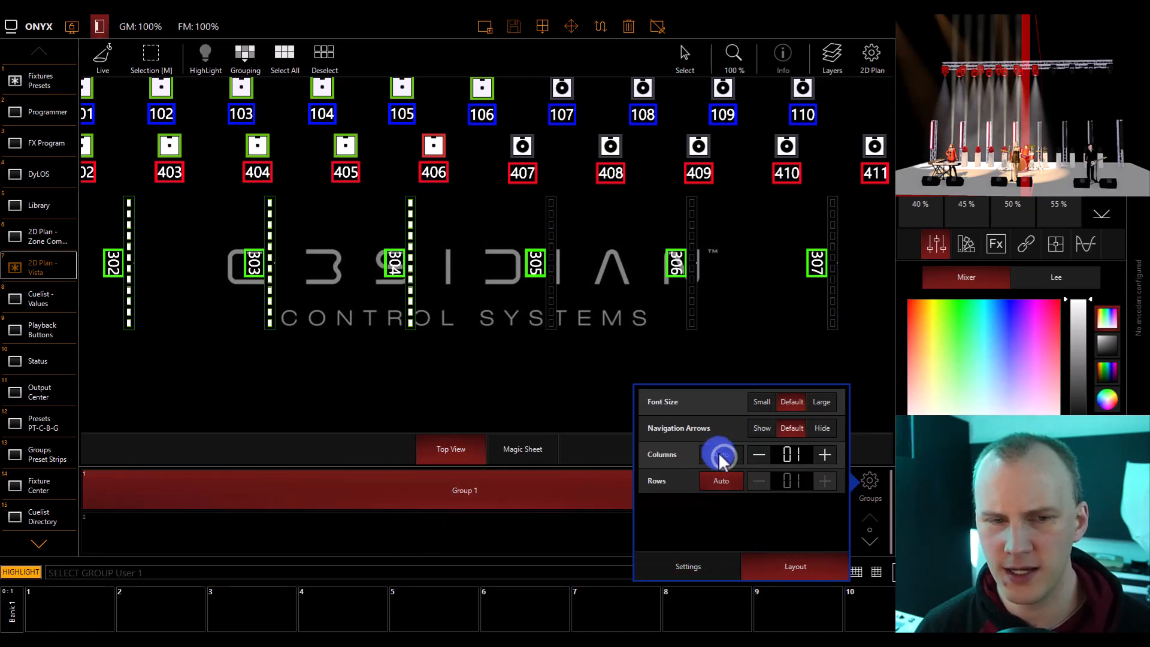
{"action": "left_click", "coordinate": [718, 453]}
{"action": "left_click", "coordinate": [723, 480]}
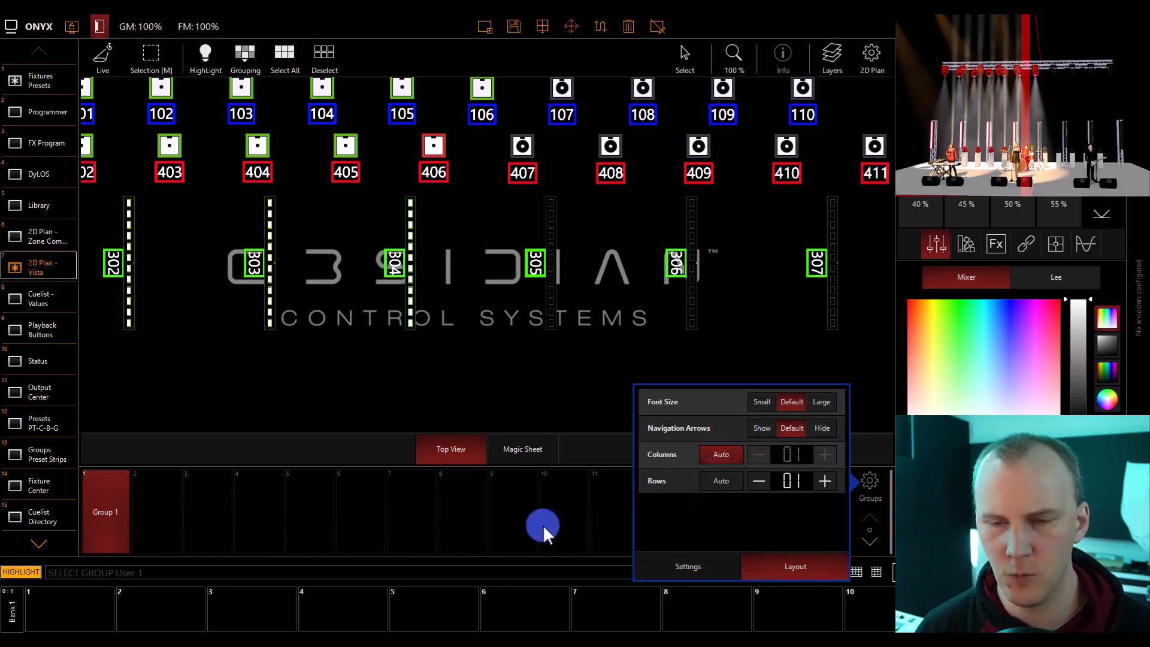
{"action": "left_click", "coordinate": [476, 520]}
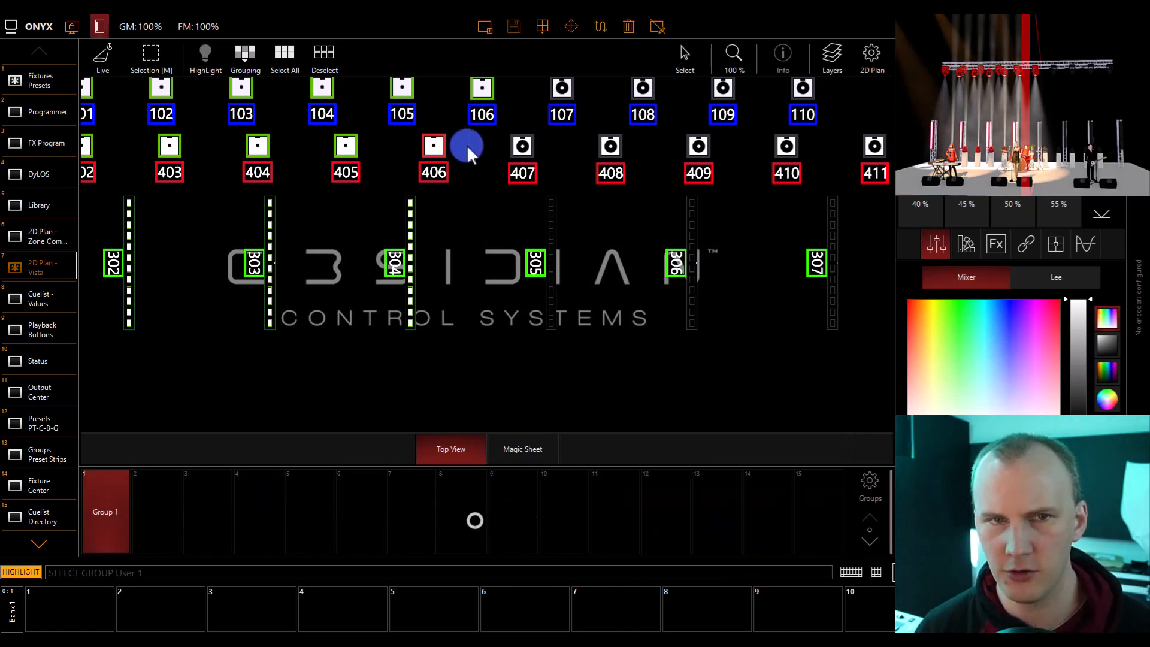
Step: Shrink the Groups frame further to a thinner single-row strip, giving the 2D plan more height
{"action": "left_click", "coordinate": [571, 26]}
{"action": "left_click_drag", "start_coordinate": [485, 467], "coordinate": [481, 501]}
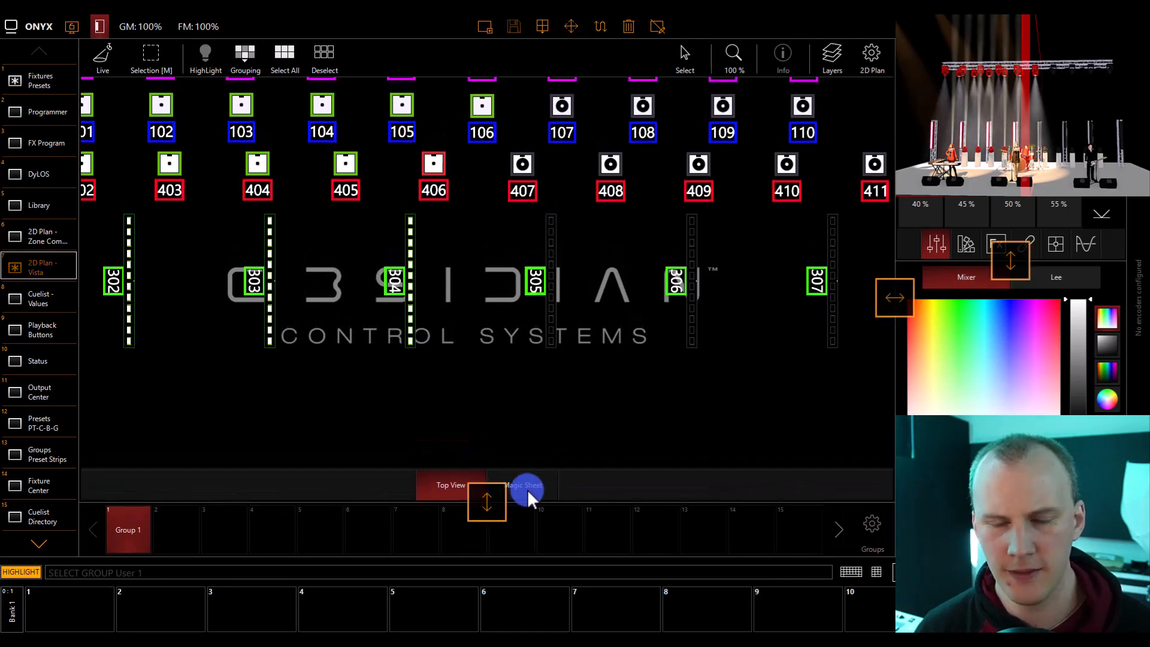
{"action": "left_click", "coordinate": [575, 485]}
Step: Turn off Pages in the 2D Plan settings, keeping beam width and length at Default
{"action": "left_click", "coordinate": [868, 55]}
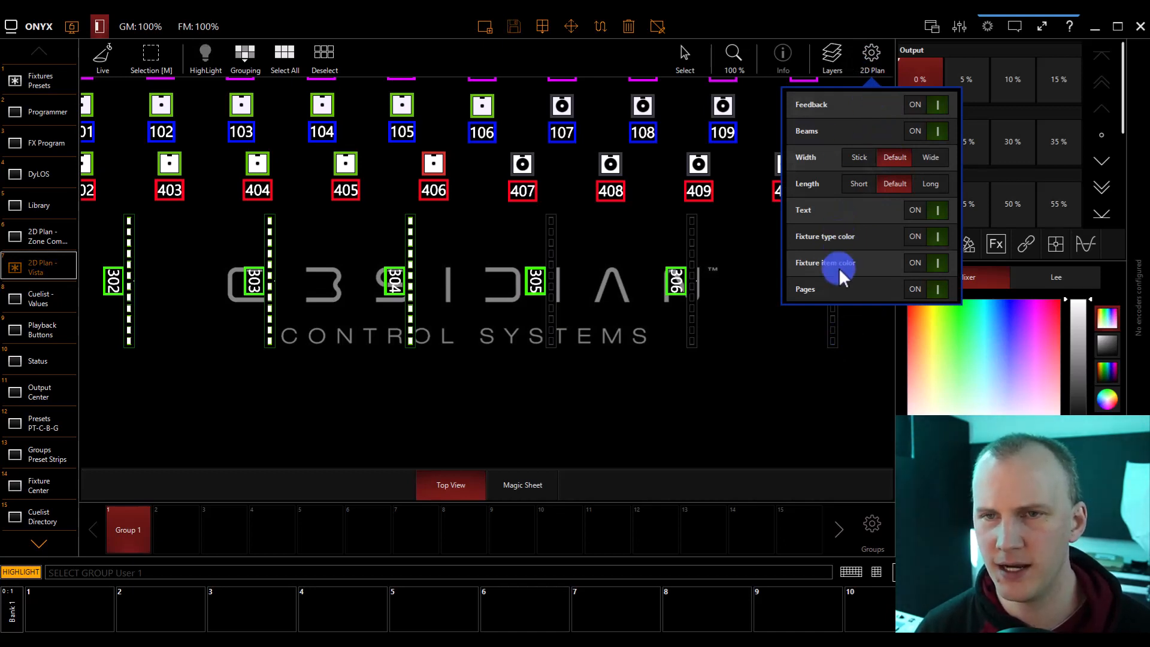
{"action": "left_click", "coordinate": [894, 157]}
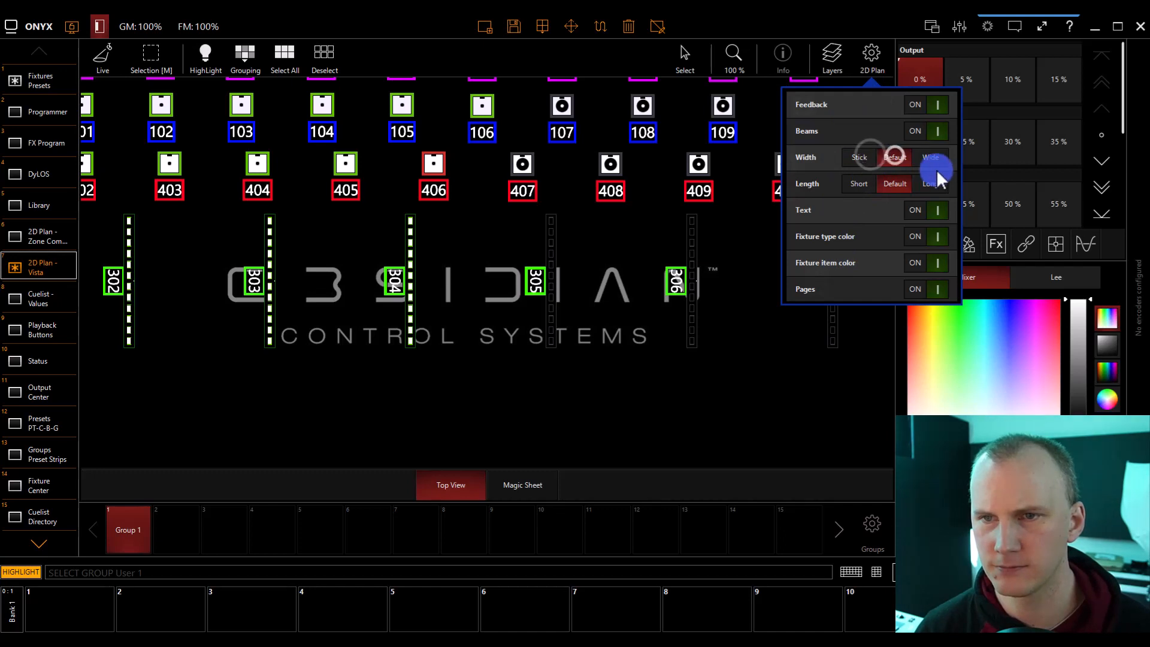
{"action": "left_click", "coordinate": [919, 288]}
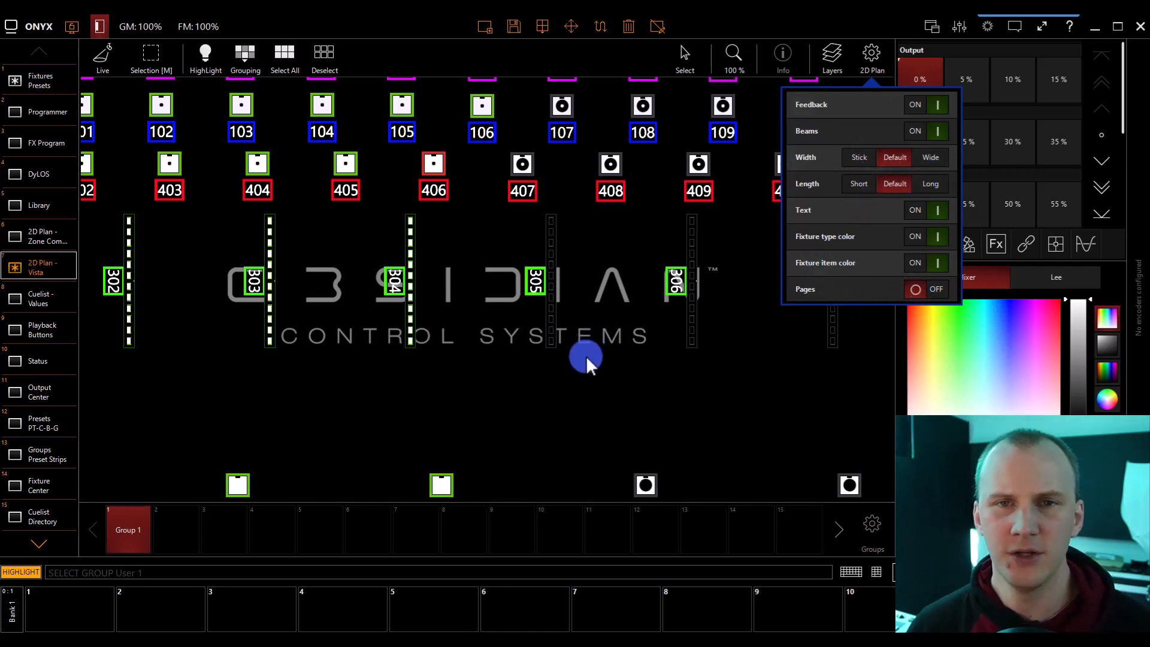
{"action": "left_click", "coordinate": [578, 117]}
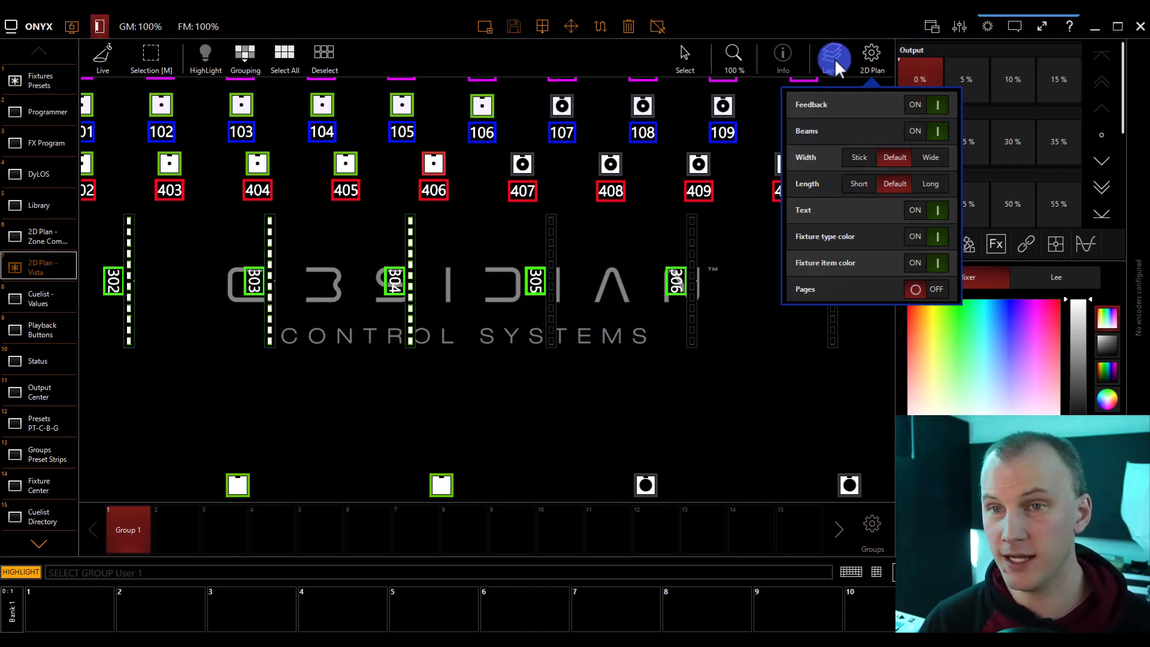
{"action": "left_click", "coordinate": [863, 58]}
Step: Save the 2D Plan - Vista view with the whole plan in frame at 60 %, and lock the workspace
{"action": "left_click", "coordinate": [509, 30]}
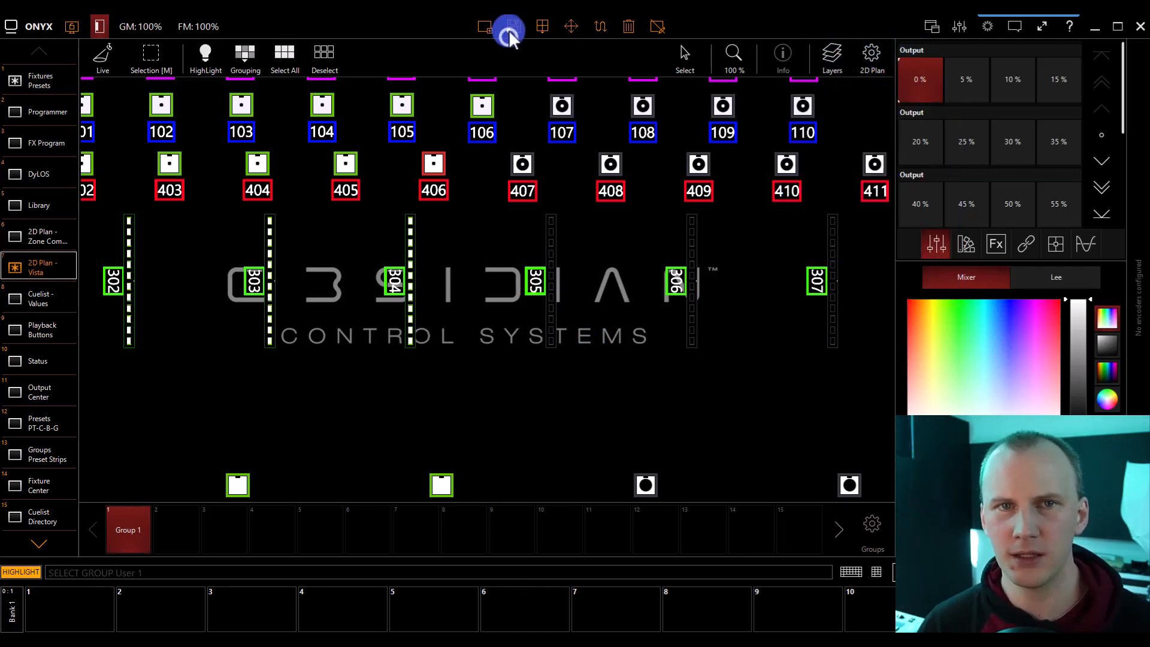
{"action": "key", "text": "Return"}
{"action": "scroll", "coordinate": [513, 233], "scroll_direction": "down", "scroll_amount": 4}
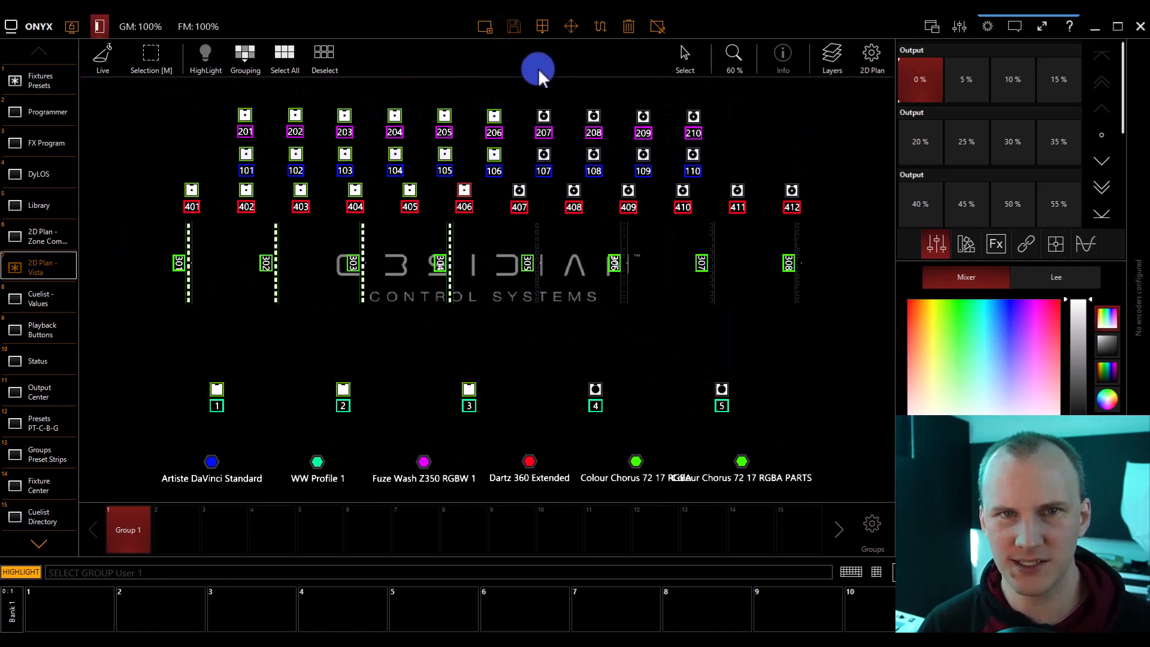
{"action": "left_click", "coordinate": [507, 27]}
{"action": "left_click", "coordinate": [637, 430]}
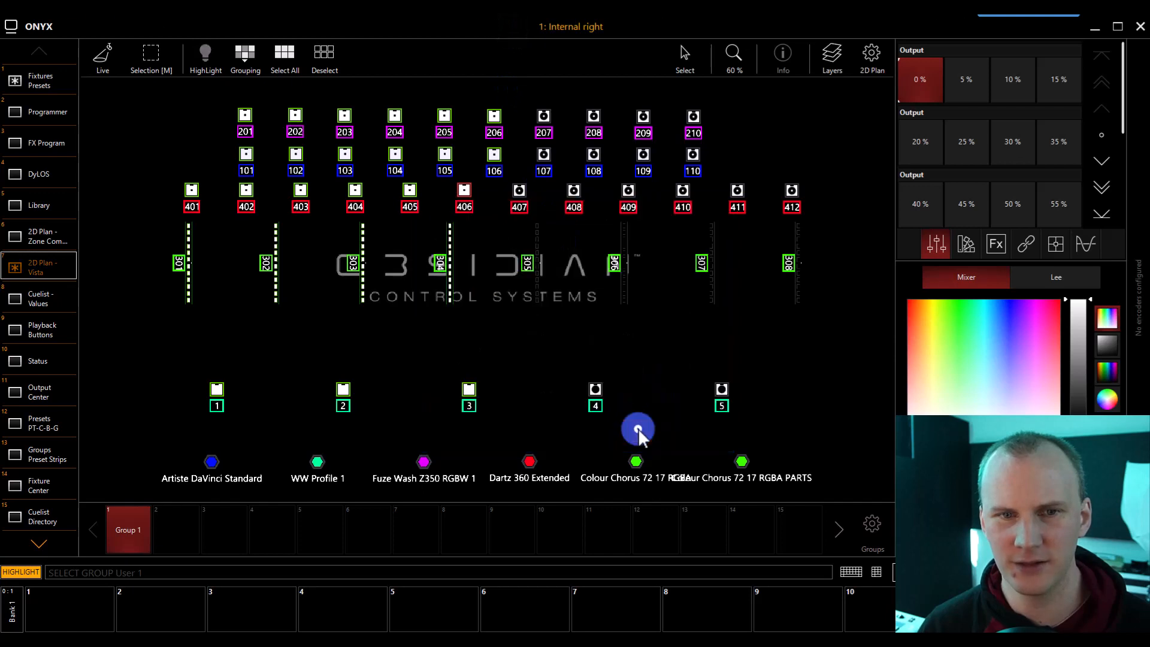
{"action": "left_click", "coordinate": [513, 26]}
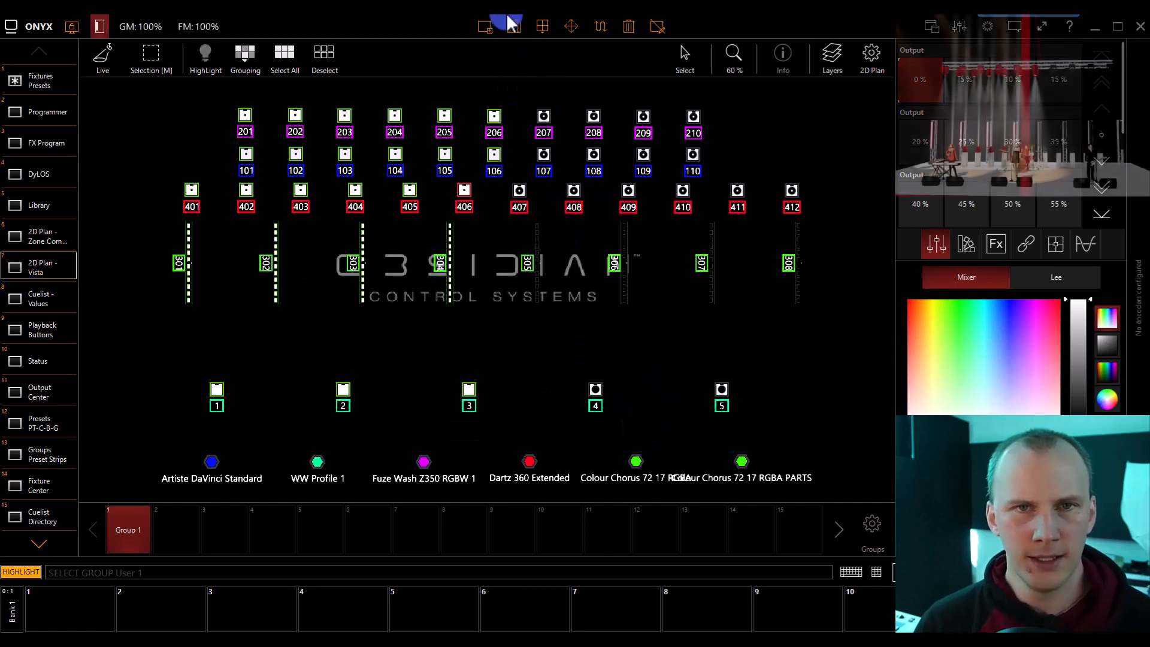
{"action": "left_click", "coordinate": [72, 27]}
{"action": "left_click", "coordinate": [31, 71]}
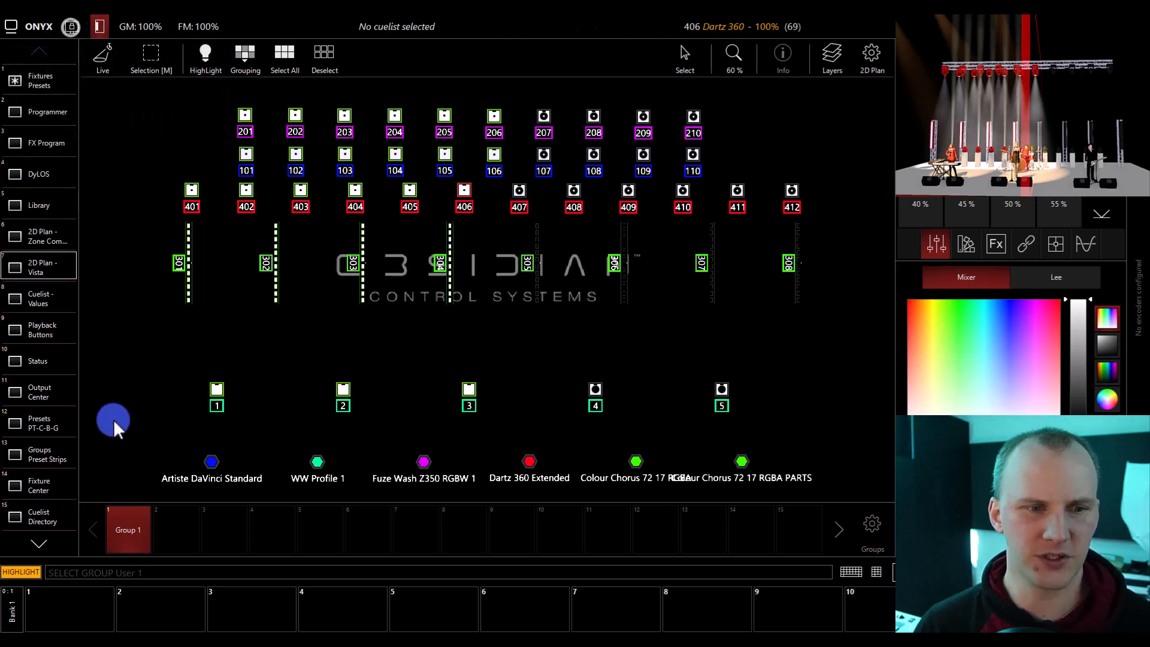
Step: Rename Group 1 as Left Half
{"action": "left_click", "coordinate": [131, 526]}
{"action": "left_click", "coordinate": [137, 536]}
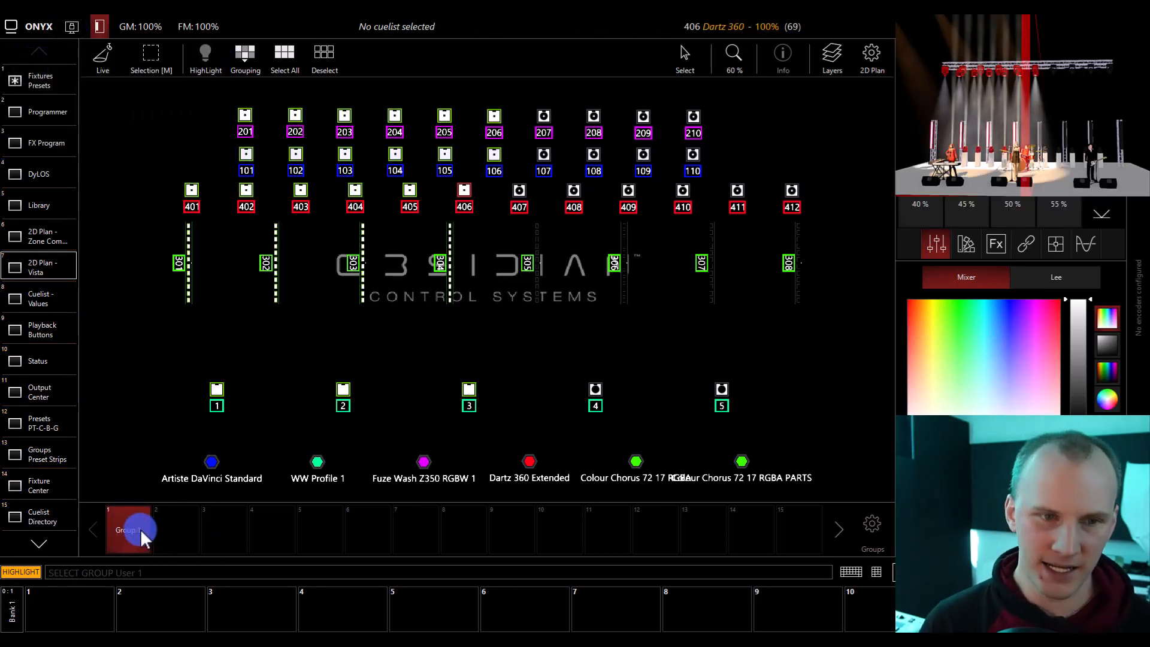
{"action": "type", "text": "Left"}
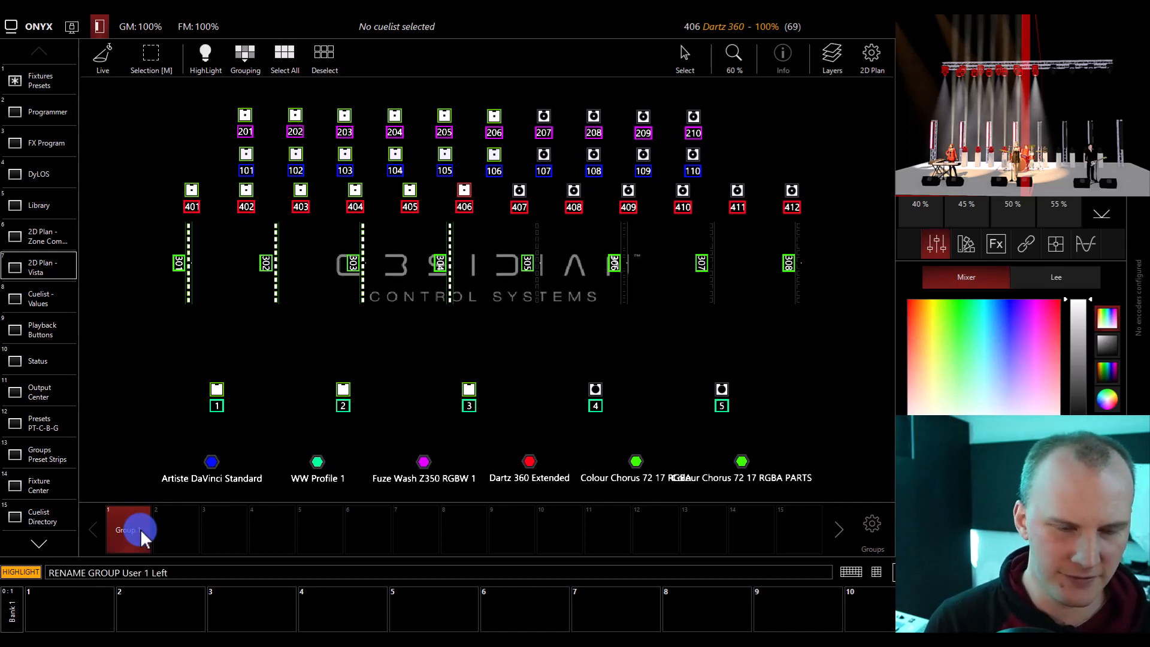
{"action": "type", "text": " Half"}
{"action": "key", "text": "Return"}
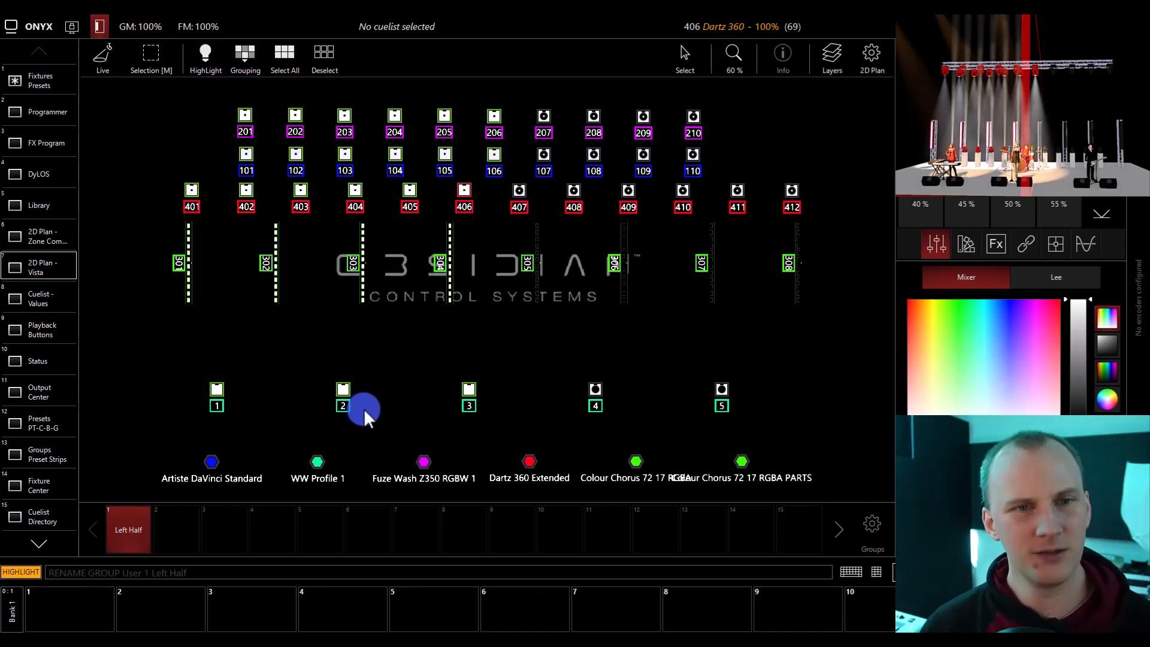
Step: Deselect all fixtures, select those on the right half of the plan from 4 to 412, and record them as group 2
{"action": "left_click", "coordinate": [553, 358]}
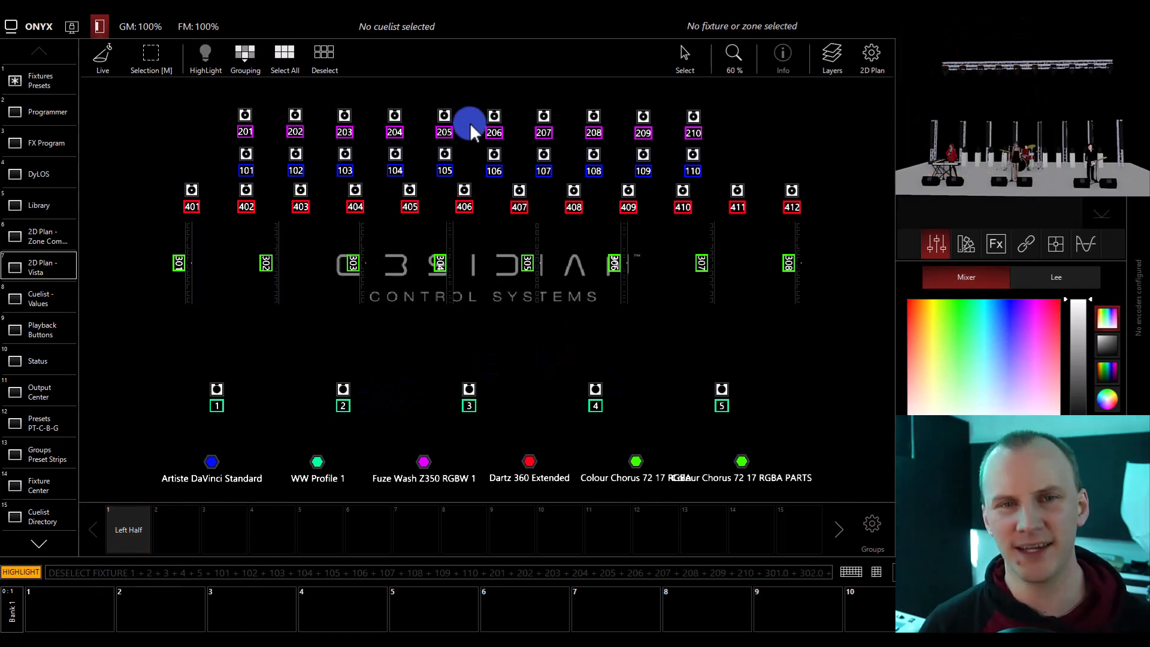
{"action": "left_click_drag", "start_coordinate": [486, 98], "coordinate": [832, 447]}
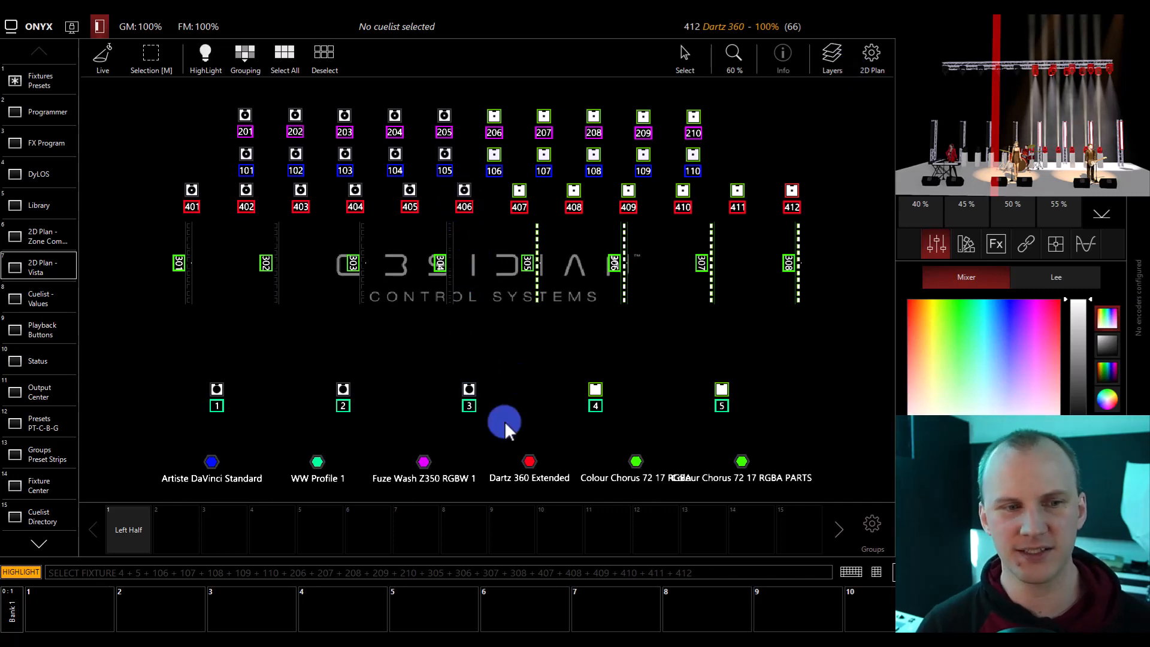
{"action": "left_click", "coordinate": [875, 572]}
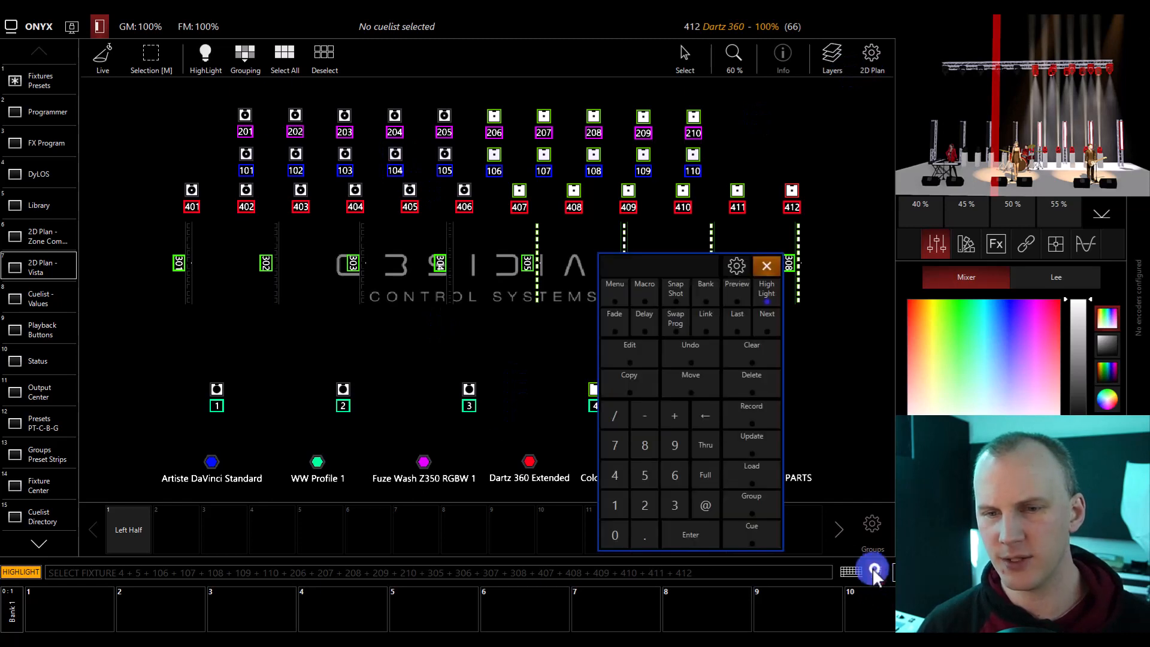
{"action": "left_click", "coordinate": [752, 417]}
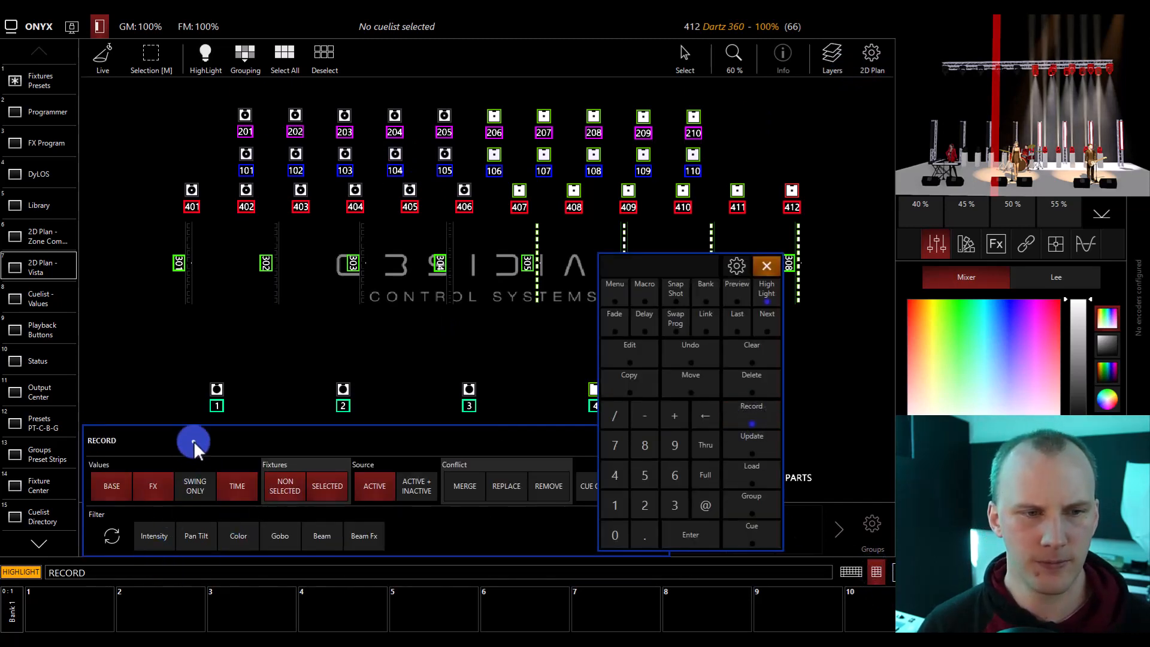
{"action": "left_click_drag", "start_coordinate": [193, 441], "coordinate": [150, 339]}
{"action": "left_click", "coordinate": [169, 519]}
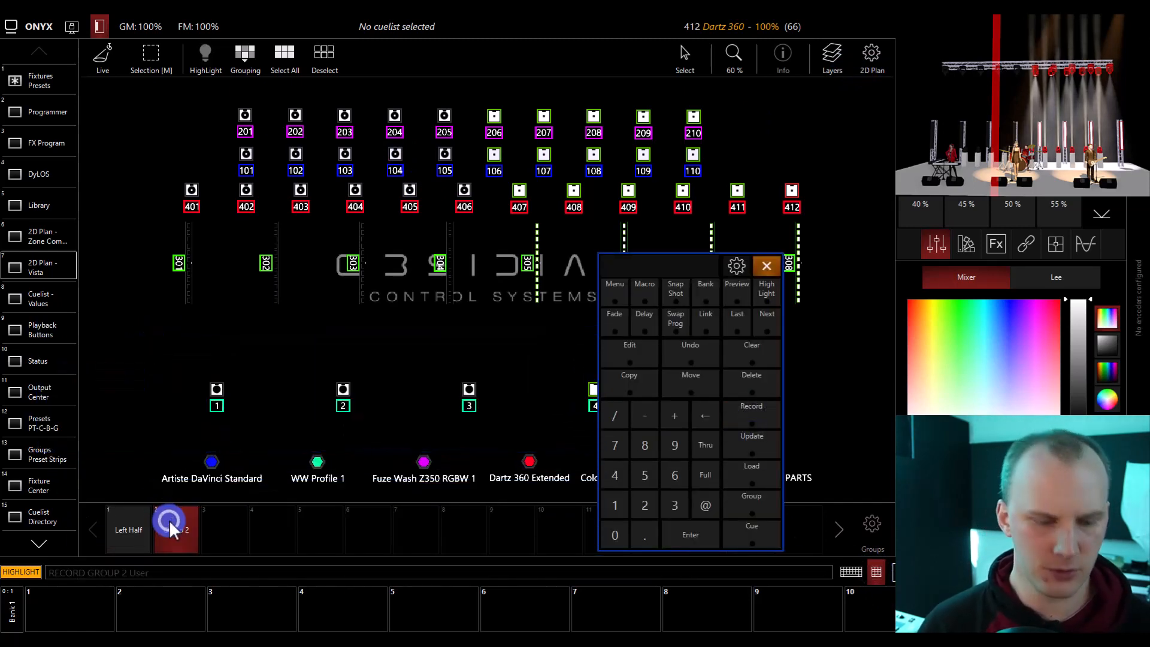
Step: Name the second group Right Half
{"action": "type", "text": "Right"}
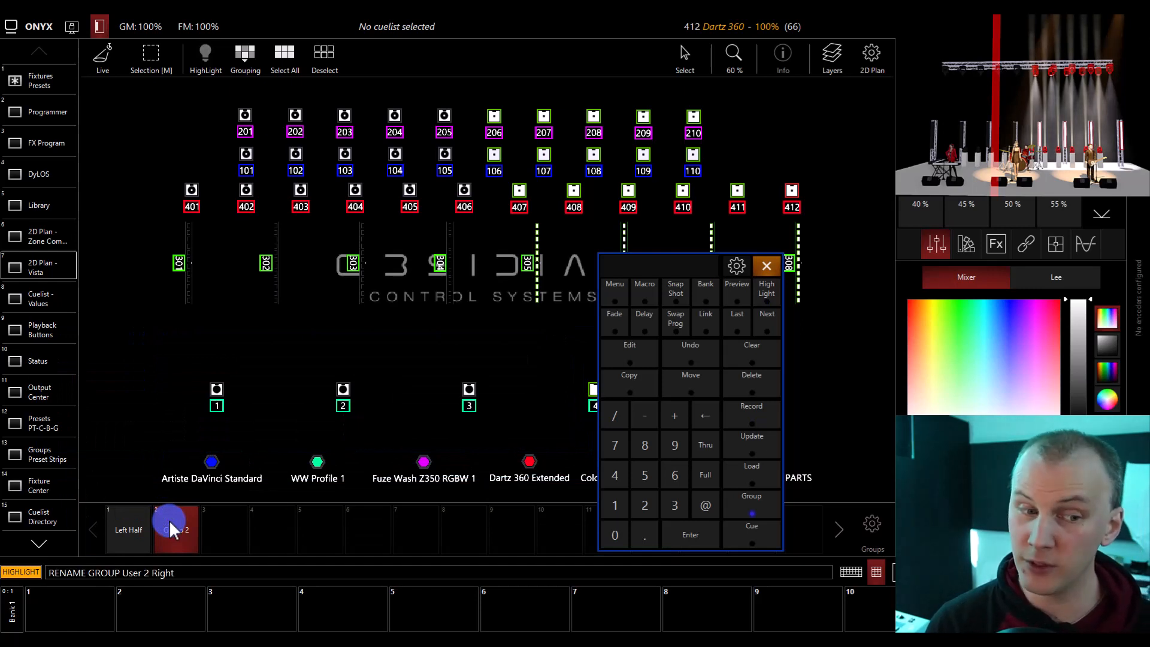
{"action": "type", "text": " Hel"}
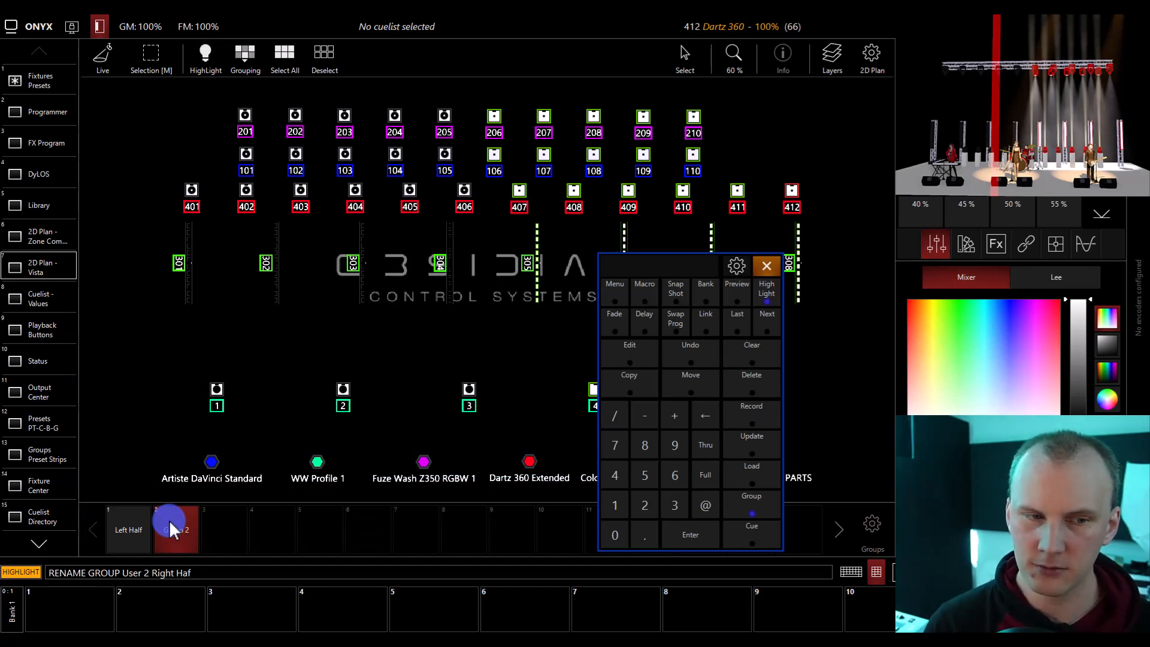
{"action": "type", "text": "f"}
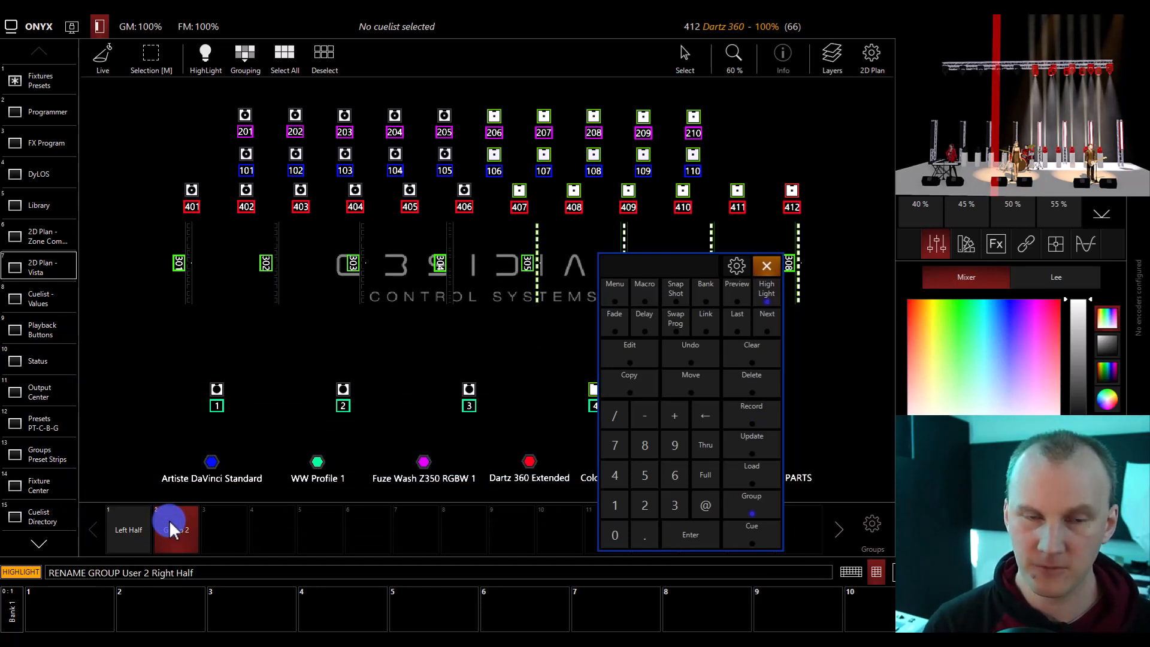
{"action": "key", "text": "Return"}
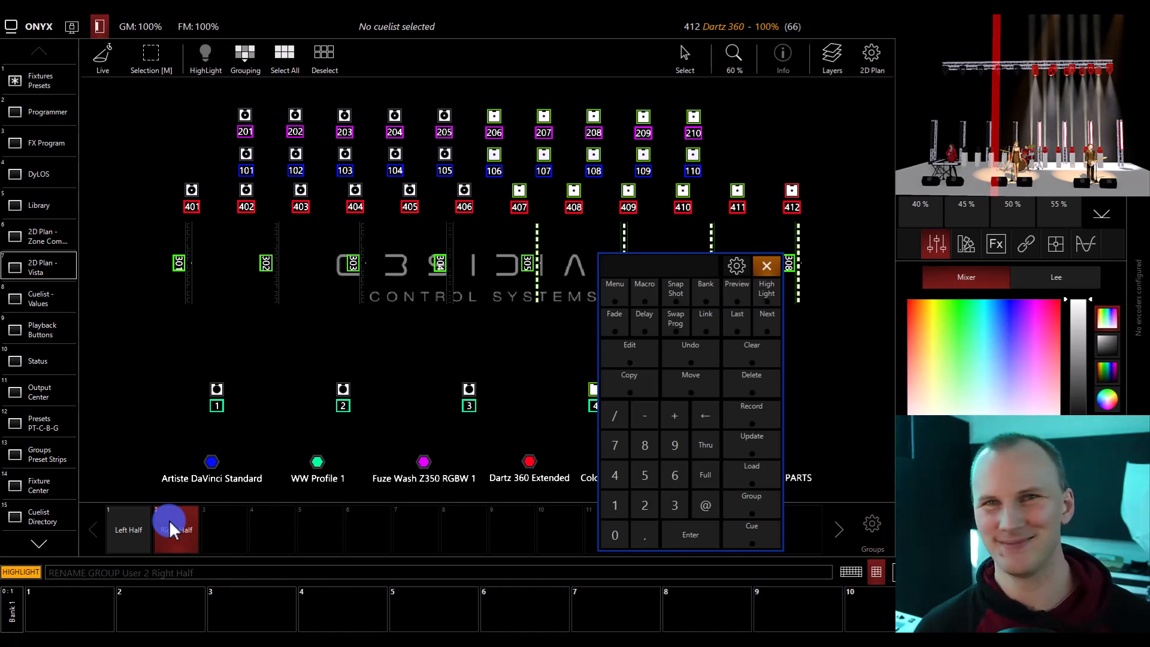
Step: Clear the programmer, leave every group and fixture deselected, and close the command keypad
{"action": "left_click", "coordinate": [735, 347]}
{"action": "left_click", "coordinate": [749, 359]}
{"action": "left_click", "coordinate": [645, 448]}
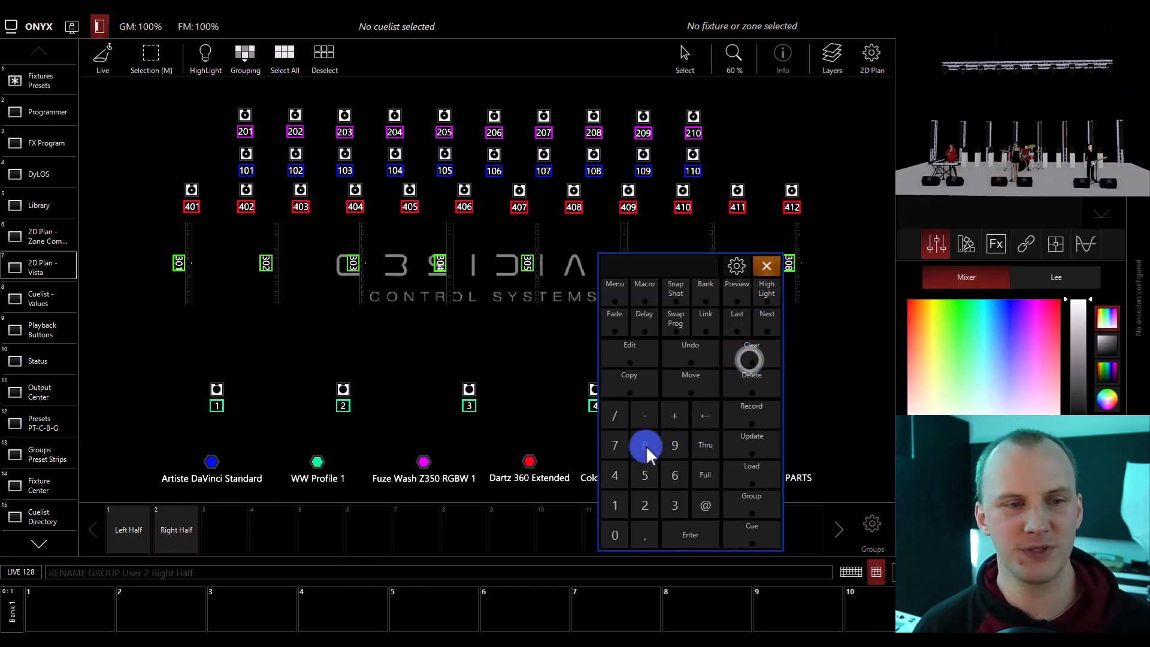
{"action": "left_click", "coordinate": [526, 495]}
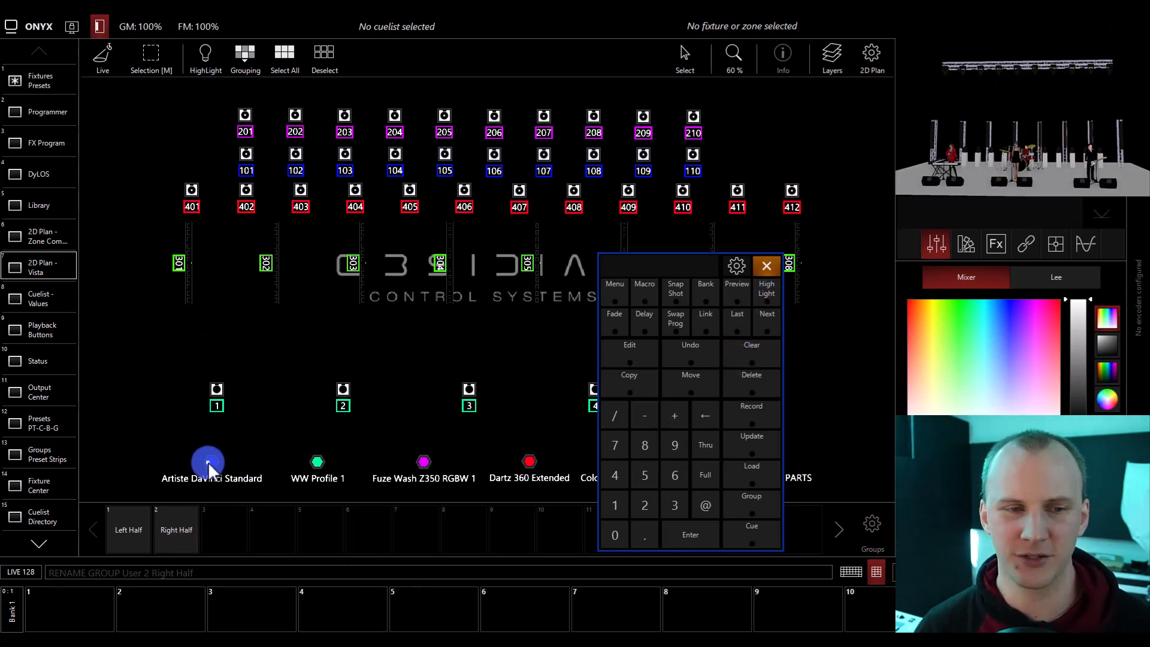
{"action": "left_click", "coordinate": [127, 521]}
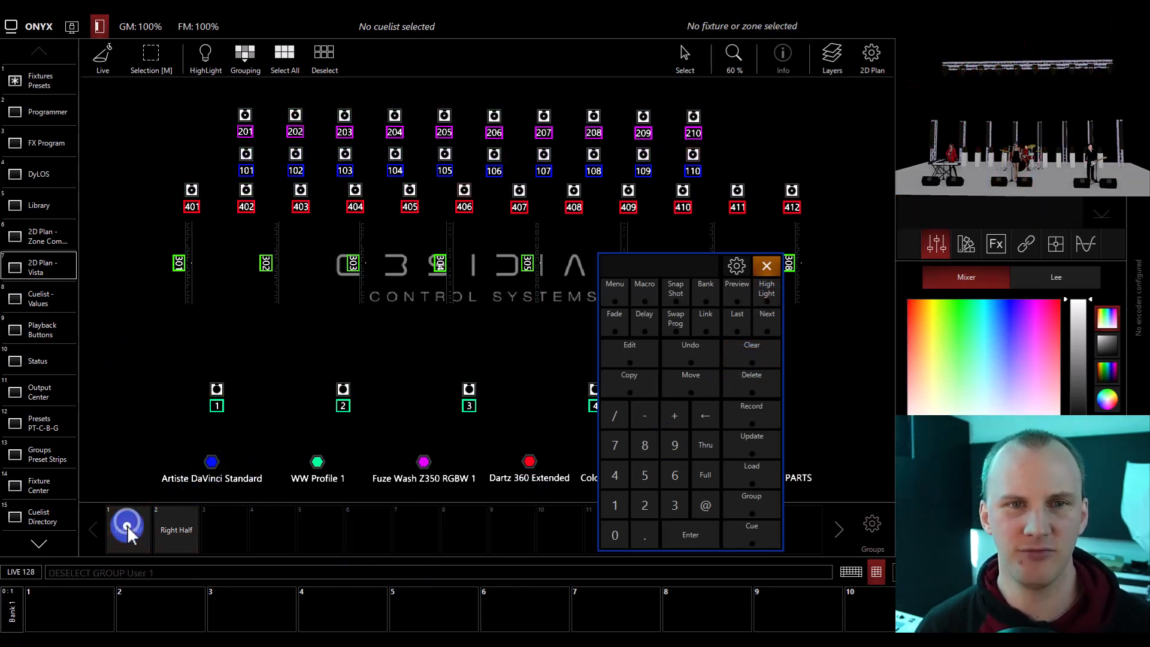
{"action": "left_click", "coordinate": [766, 266]}
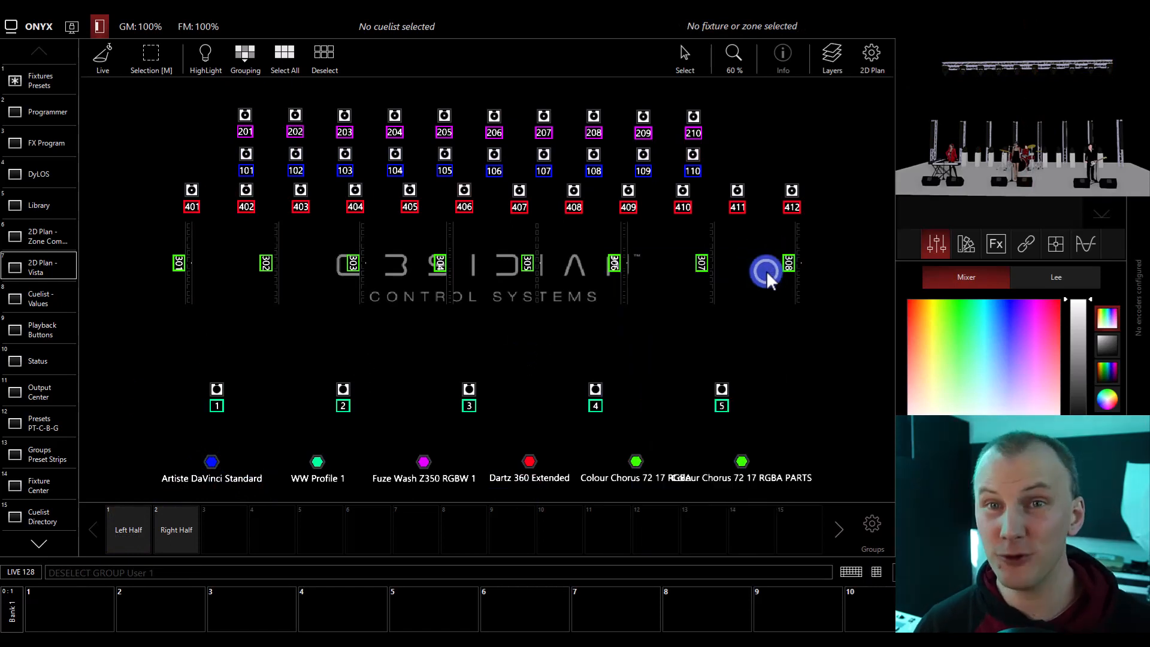
{"action": "scroll", "coordinate": [778, 310], "scroll_direction": "down", "scroll_amount": 1}
{"action": "scroll", "coordinate": [777, 310], "scroll_direction": "up", "scroll_amount": 1}
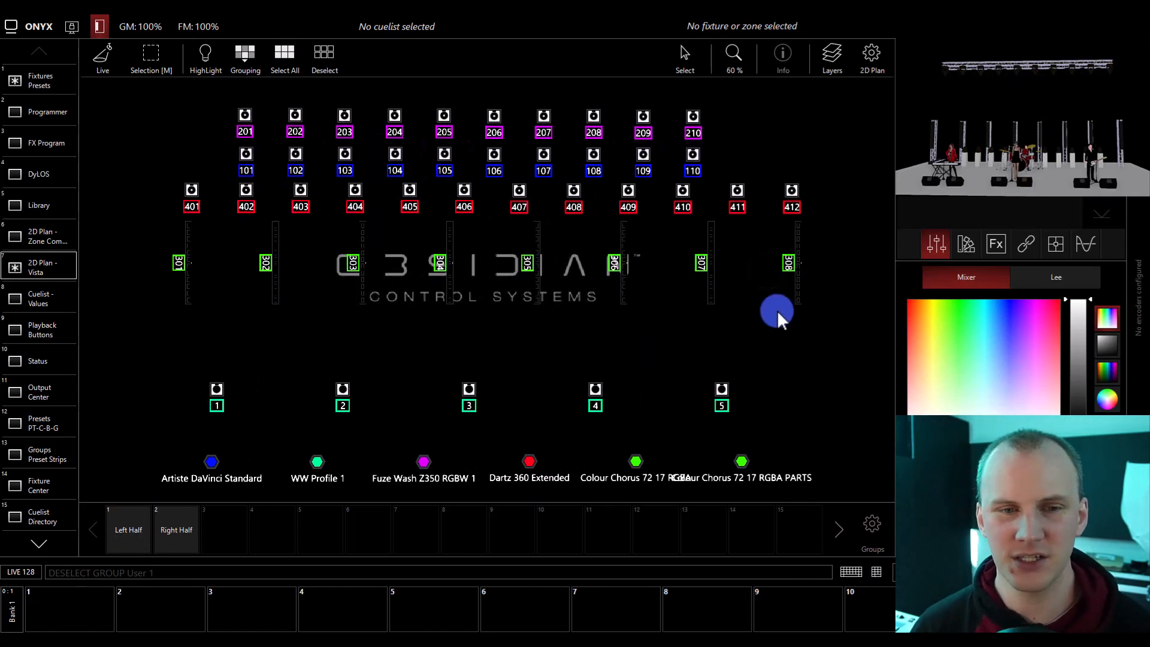
Step: Select fixtures 401 to 412 and set their grouping mode to Every with a mask value of 02
{"action": "left_click", "coordinate": [240, 57]}
{"action": "left_click", "coordinate": [243, 54]}
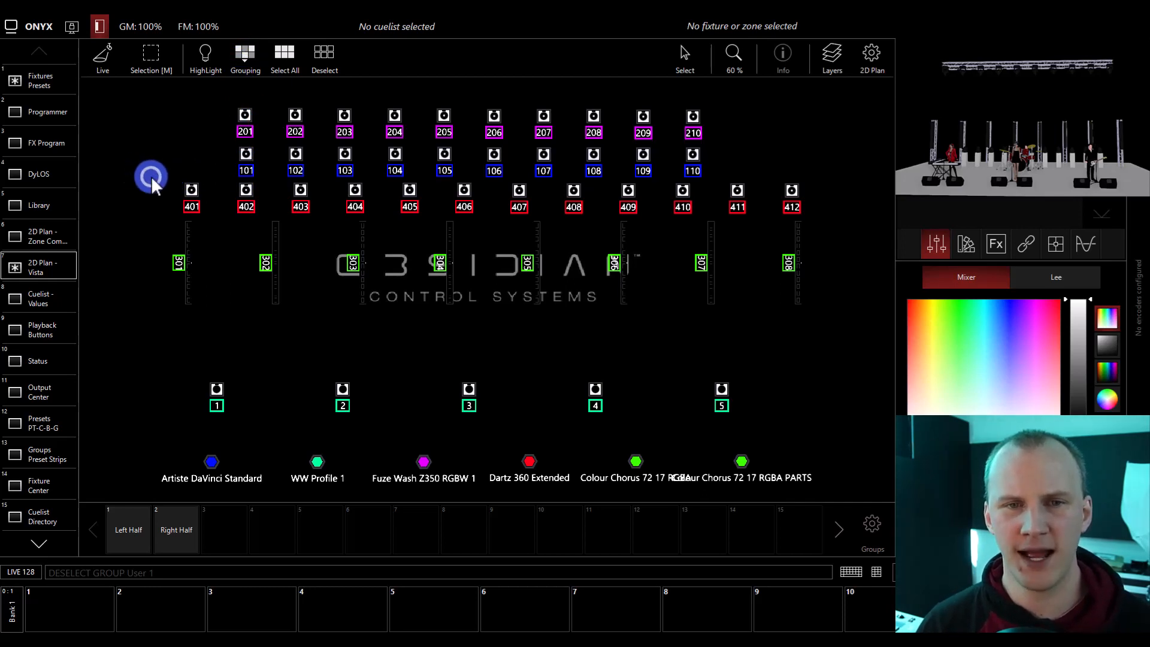
{"action": "left_click_drag", "start_coordinate": [151, 177], "coordinate": [818, 214]}
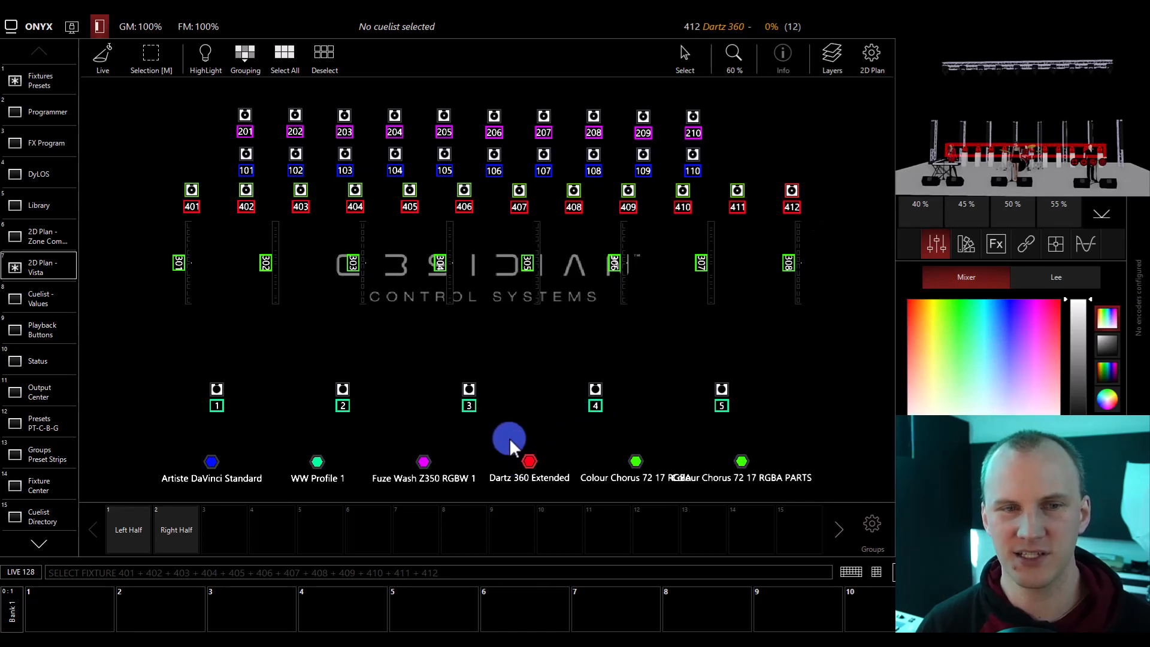
{"action": "left_click", "coordinate": [242, 48]}
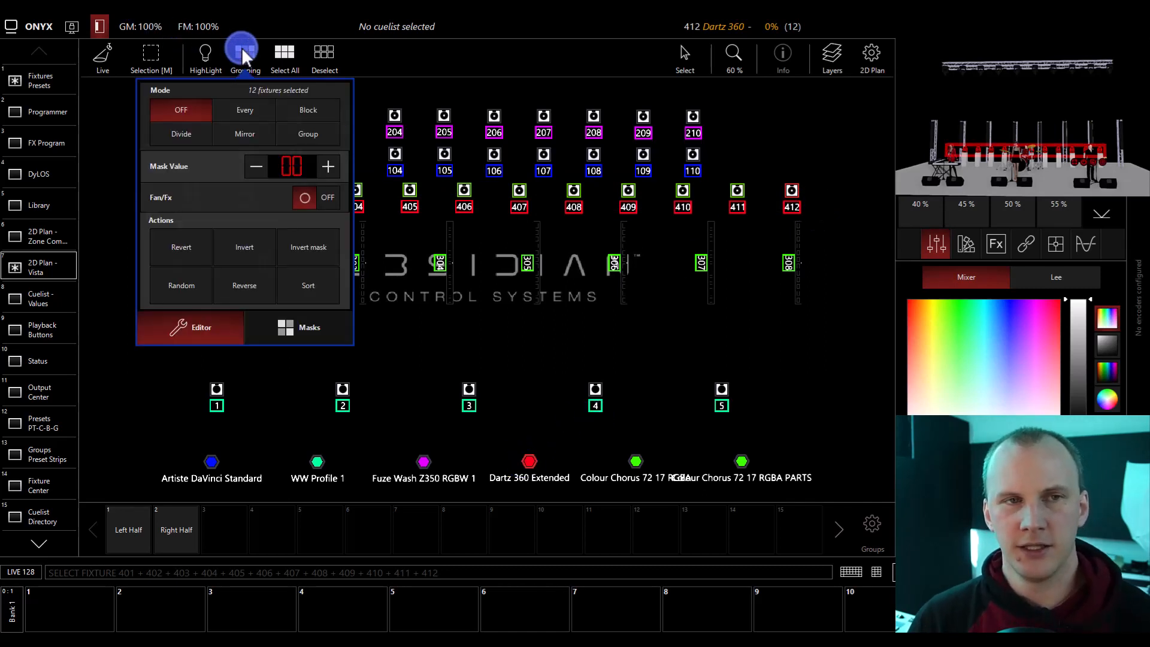
{"action": "left_click", "coordinate": [250, 107]}
{"action": "left_click", "coordinate": [304, 174]}
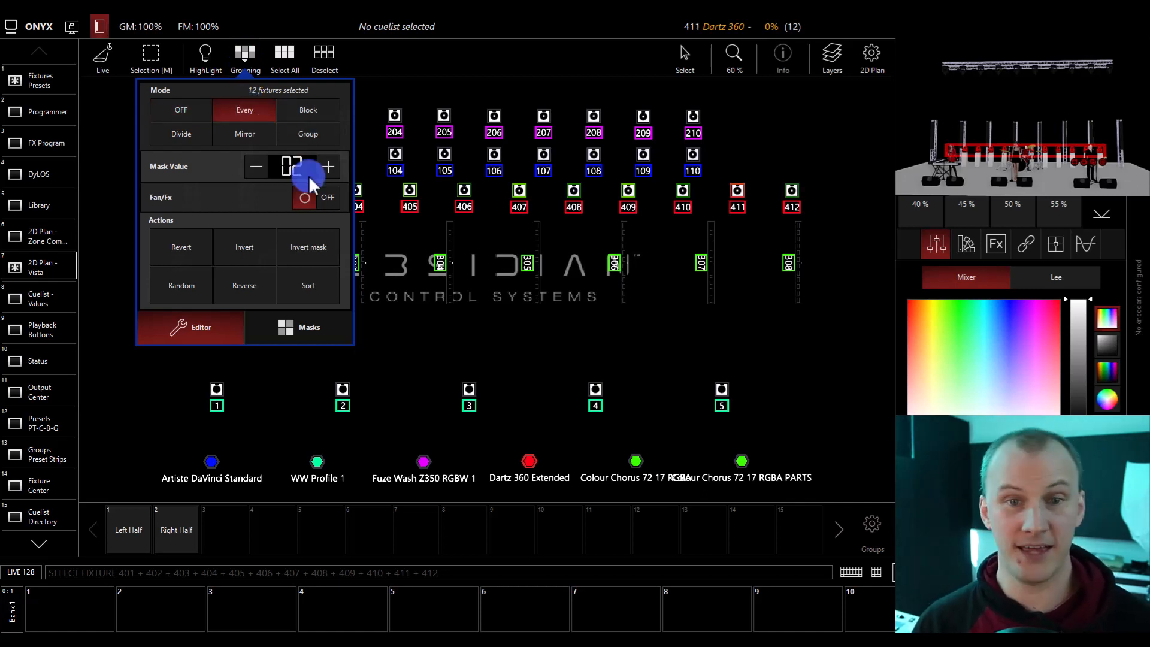
{"action": "left_click", "coordinate": [240, 59]}
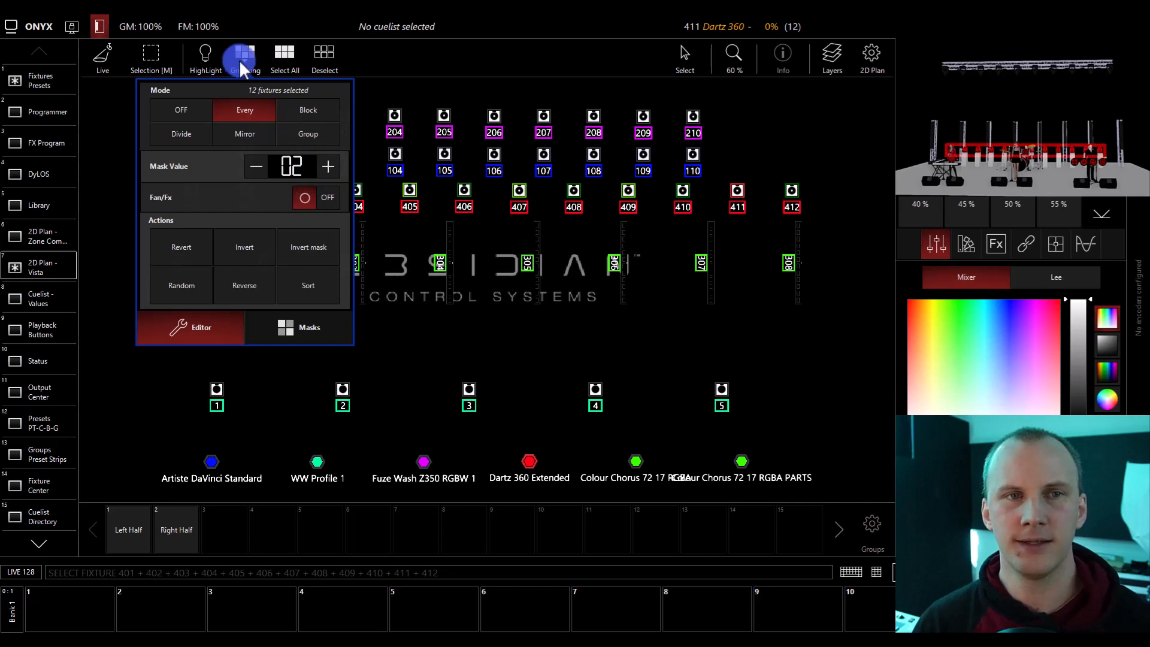
{"action": "left_click_drag", "start_coordinate": [401, 189], "coordinate": [542, 182]}
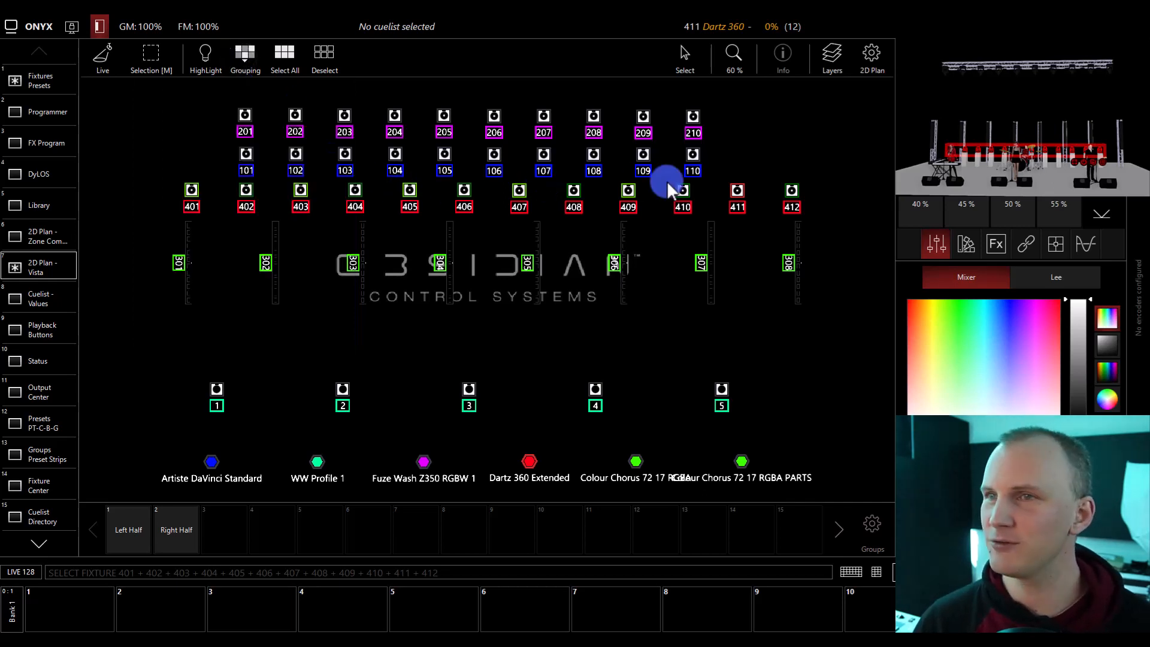
Step: Highlight the masked Dartz fixtures and use Next on the command keypad to alternate between the odd and even ones
{"action": "left_click", "coordinate": [208, 64]}
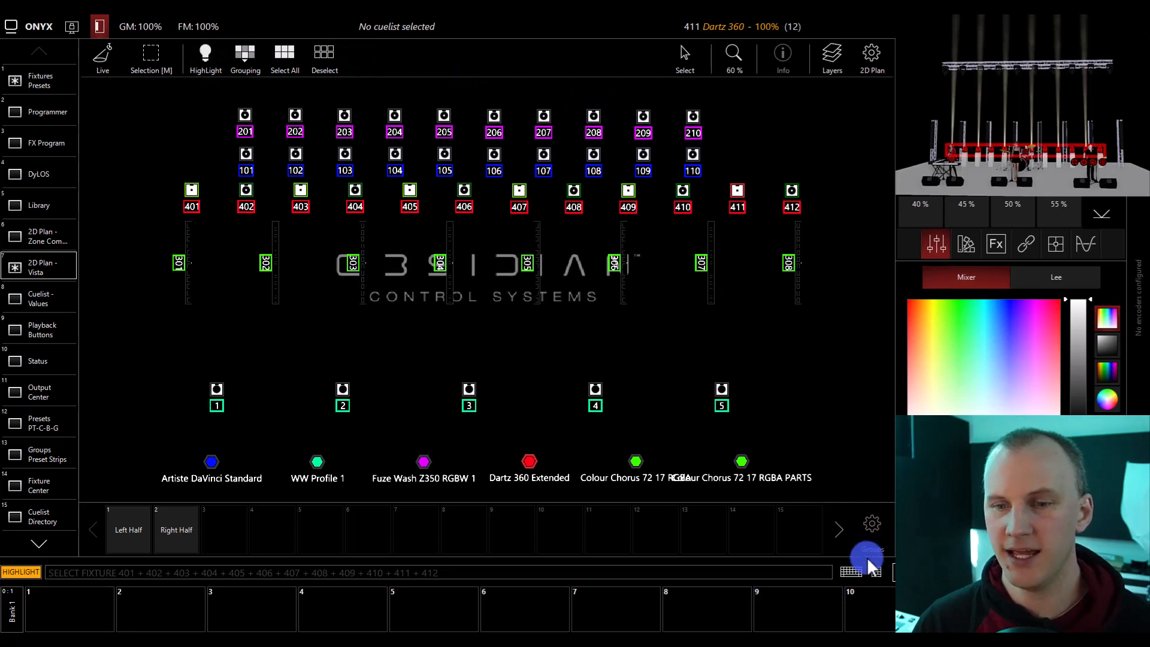
{"action": "left_click", "coordinate": [877, 570]}
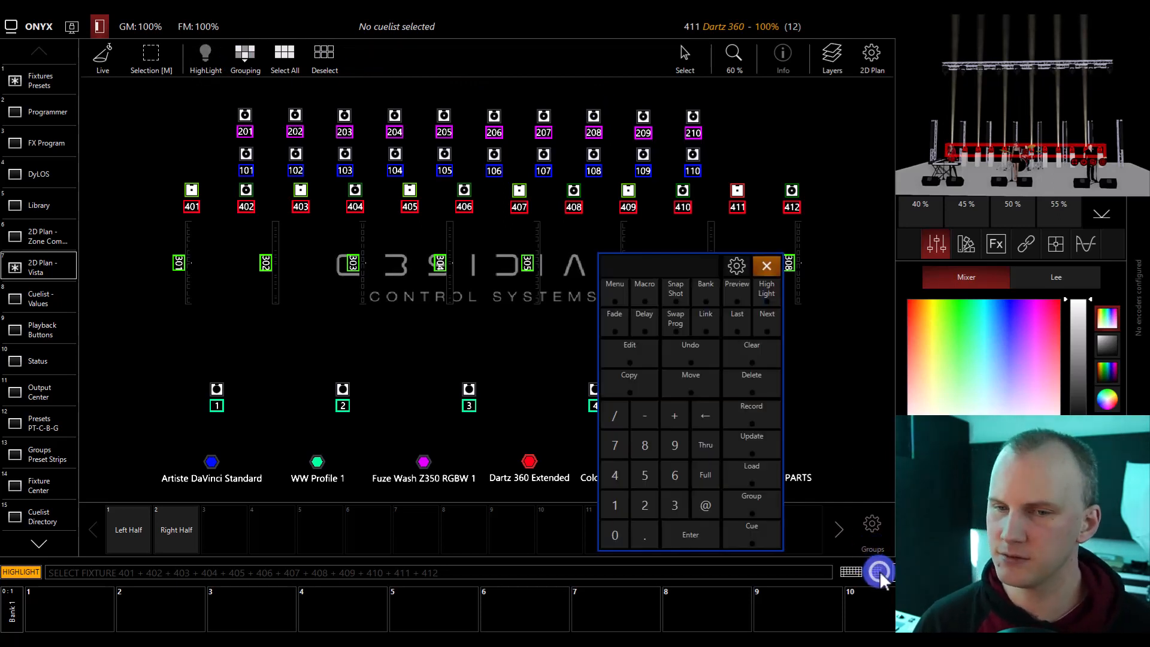
{"action": "left_click", "coordinate": [879, 571]}
{"action": "left_click", "coordinate": [879, 570]}
{"action": "left_click", "coordinate": [756, 323]}
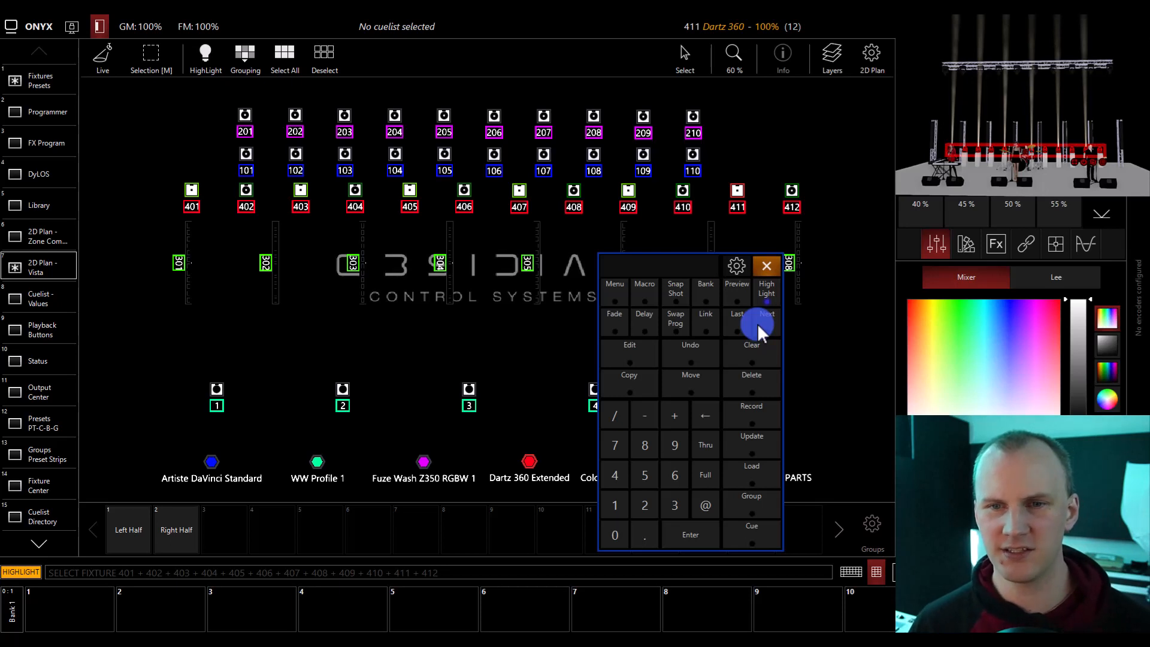
{"action": "left_click", "coordinate": [757, 324]}
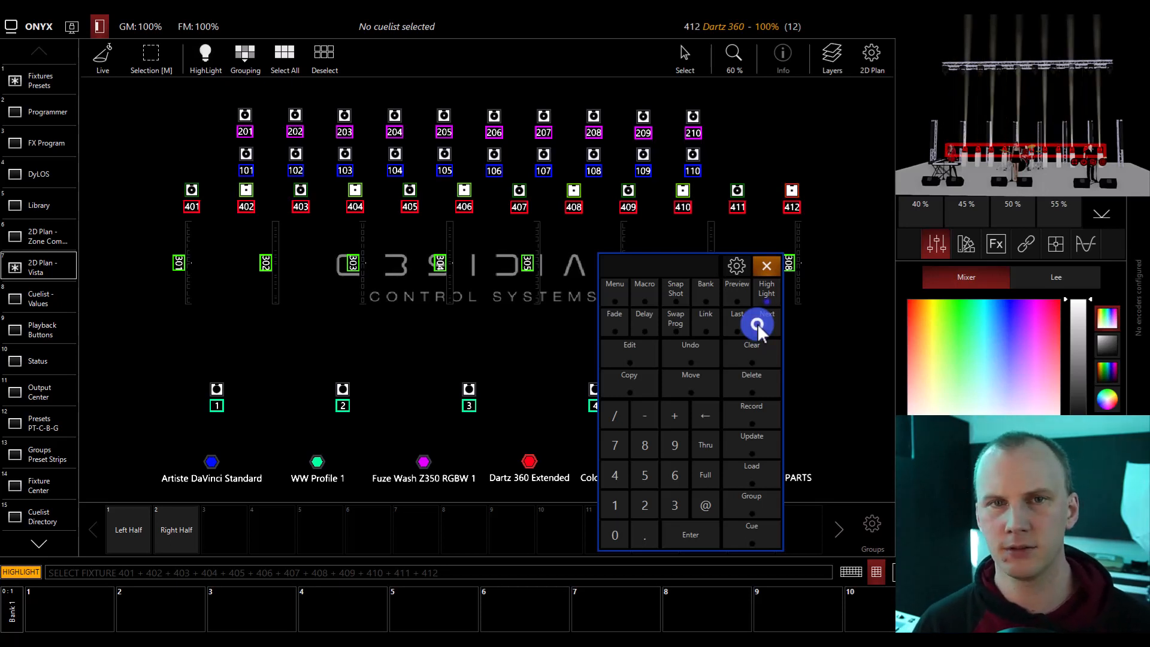
{"action": "left_click", "coordinate": [757, 323]}
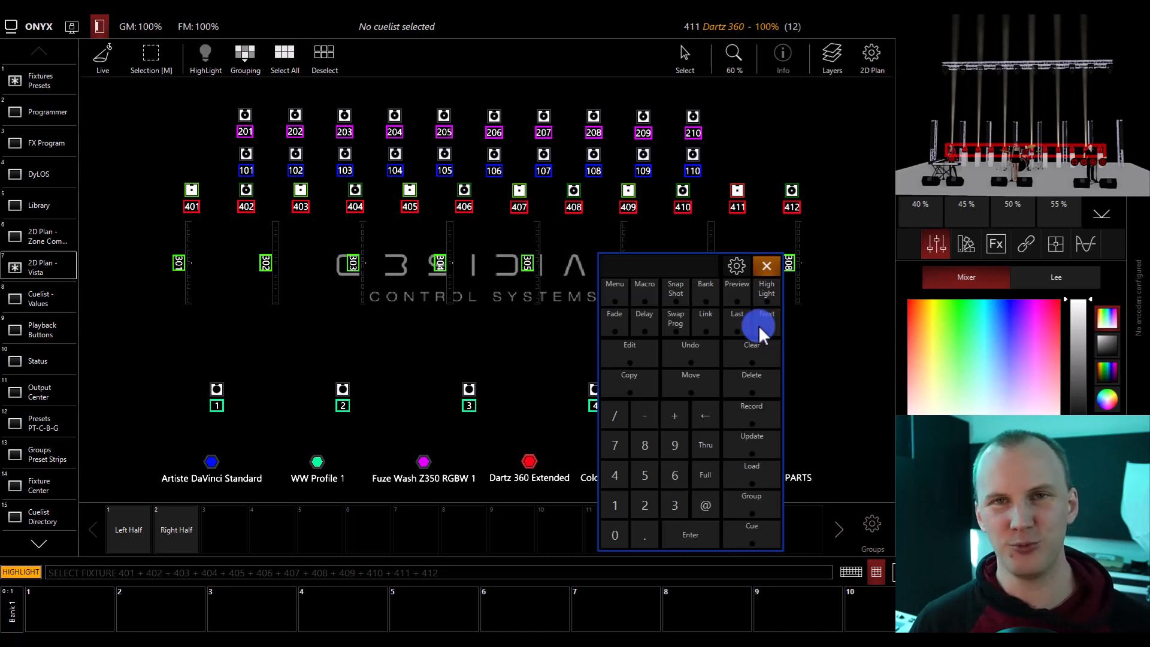
Step: Record the masked Dartz selection as group 3 named Dartz E2 and clear the programmer
{"action": "left_click", "coordinate": [757, 411]}
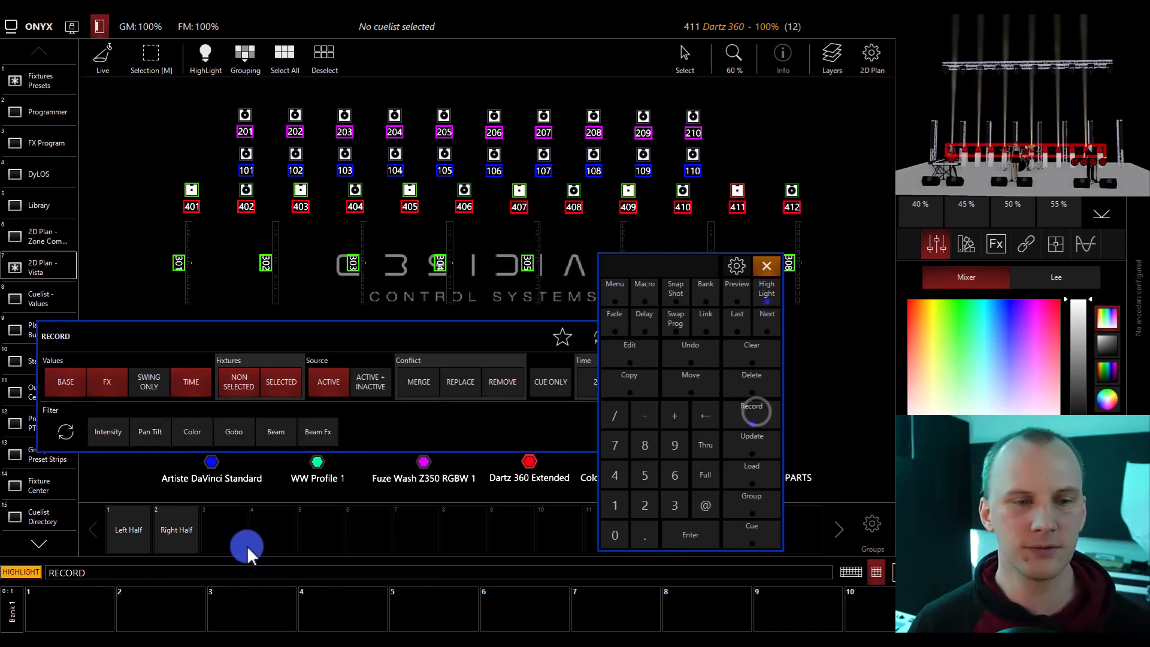
{"action": "left_click", "coordinate": [224, 527]}
{"action": "type", "text": "Dat"}
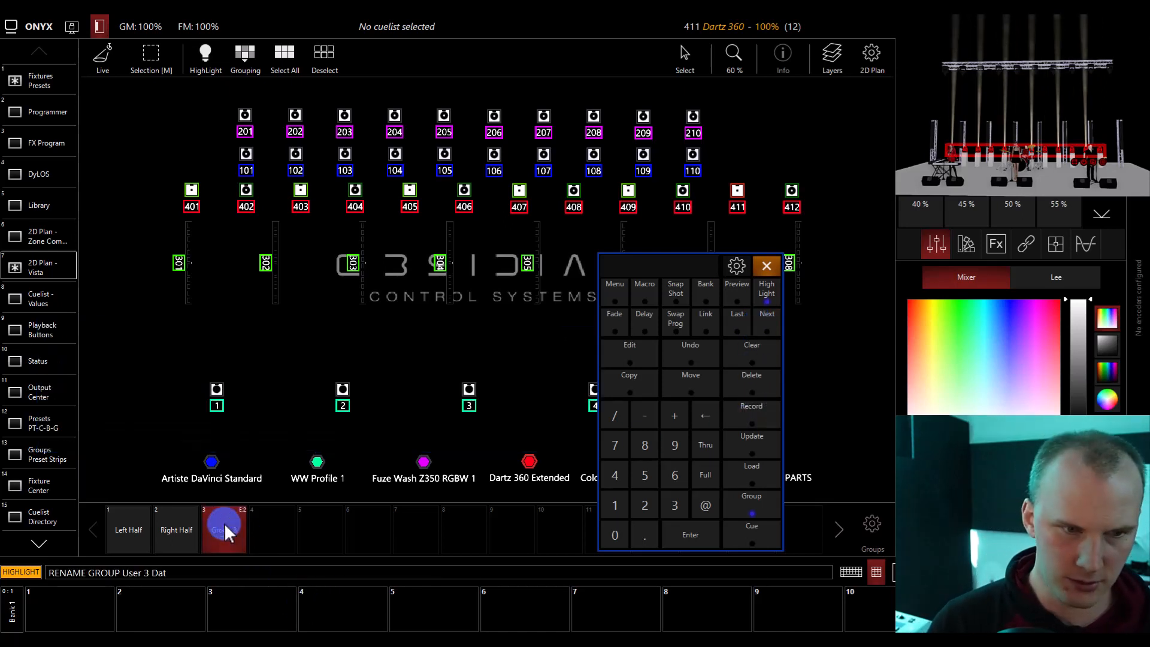
{"action": "key", "text": "BackSpace"}
{"action": "type", "text": "rtz"}
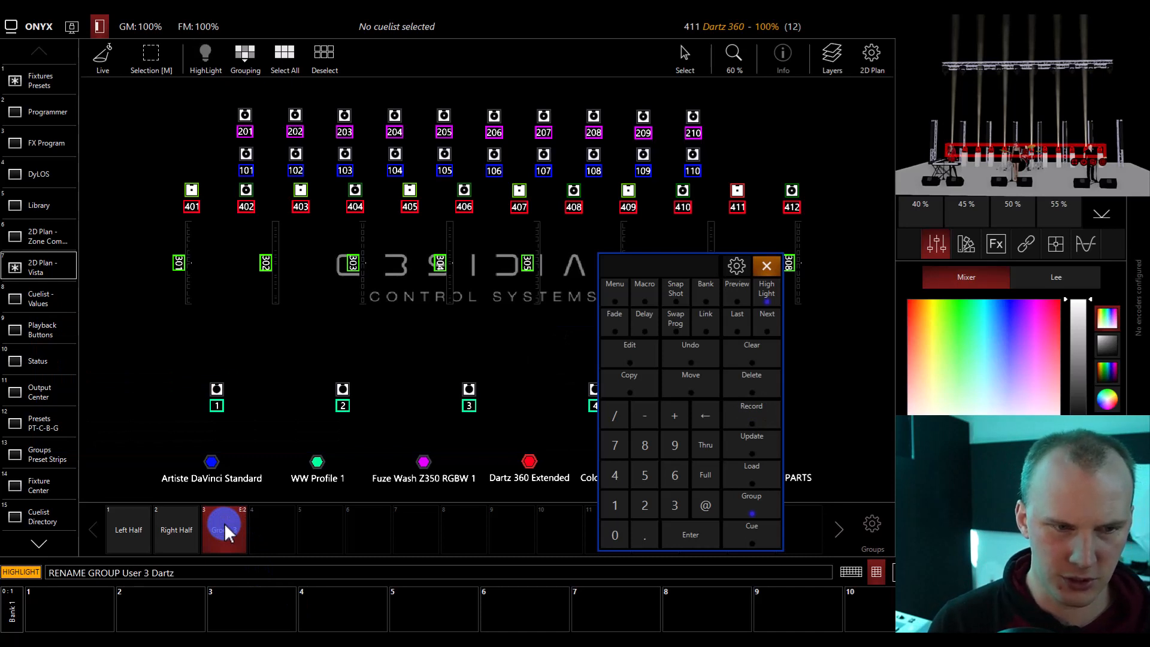
{"action": "type", "text": " E2"}
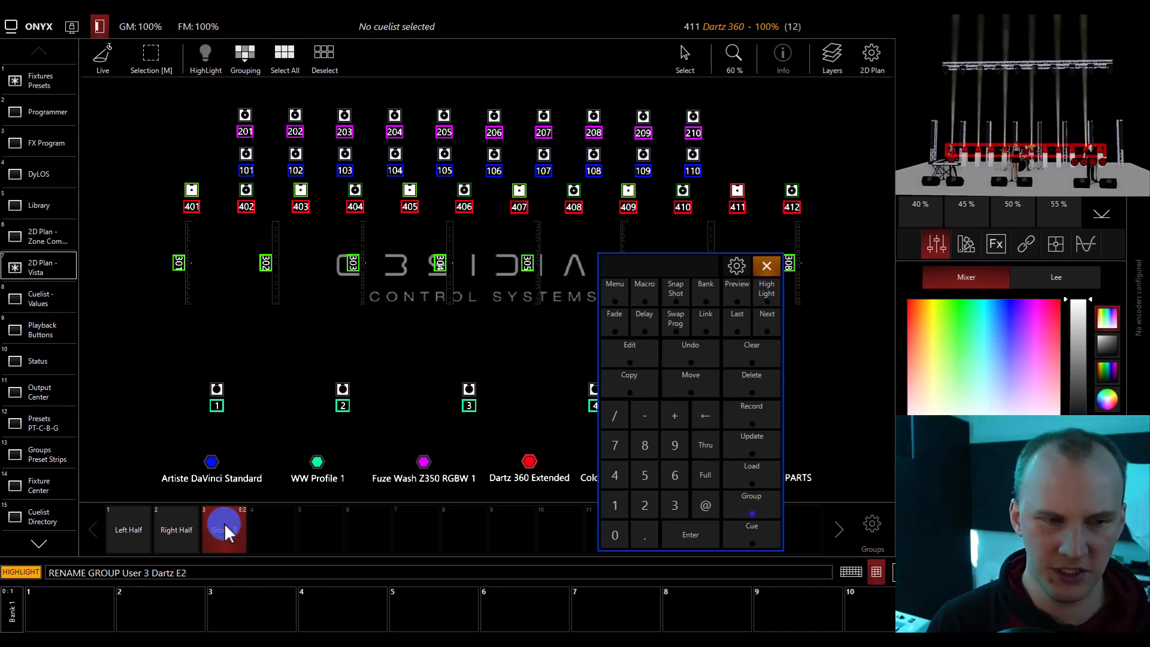
{"action": "key", "text": "Return"}
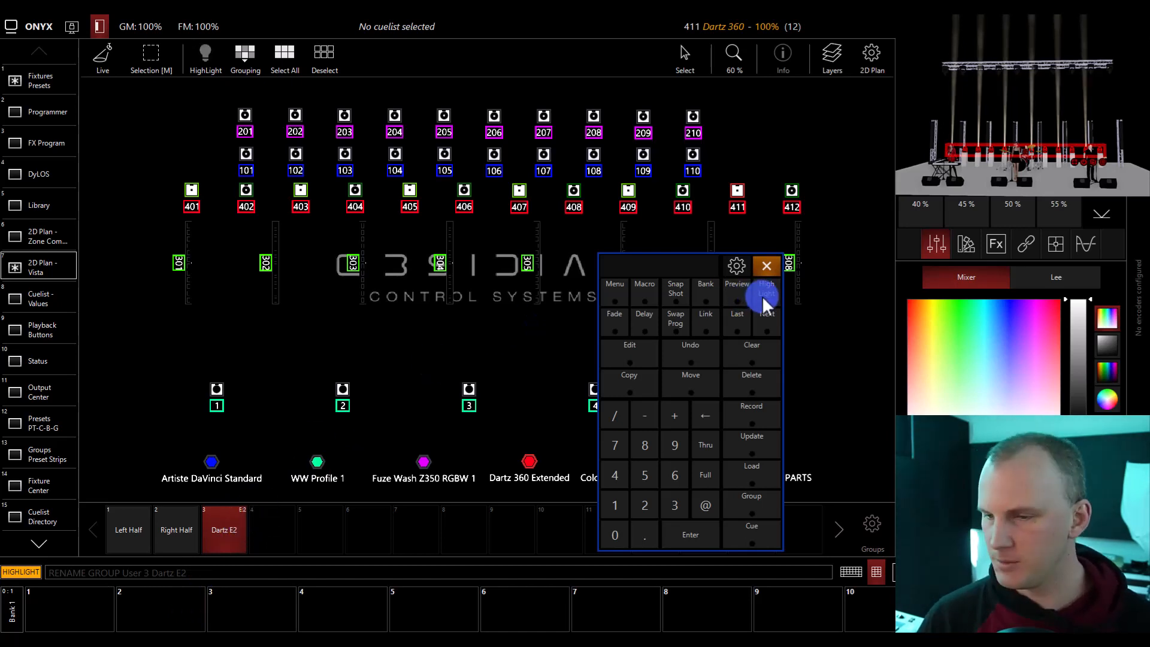
{"action": "left_click", "coordinate": [750, 354]}
Step: Select and deselect the Right Half and Left Half groups in turn to check which fixtures each contains
{"action": "left_click", "coordinate": [176, 530]}
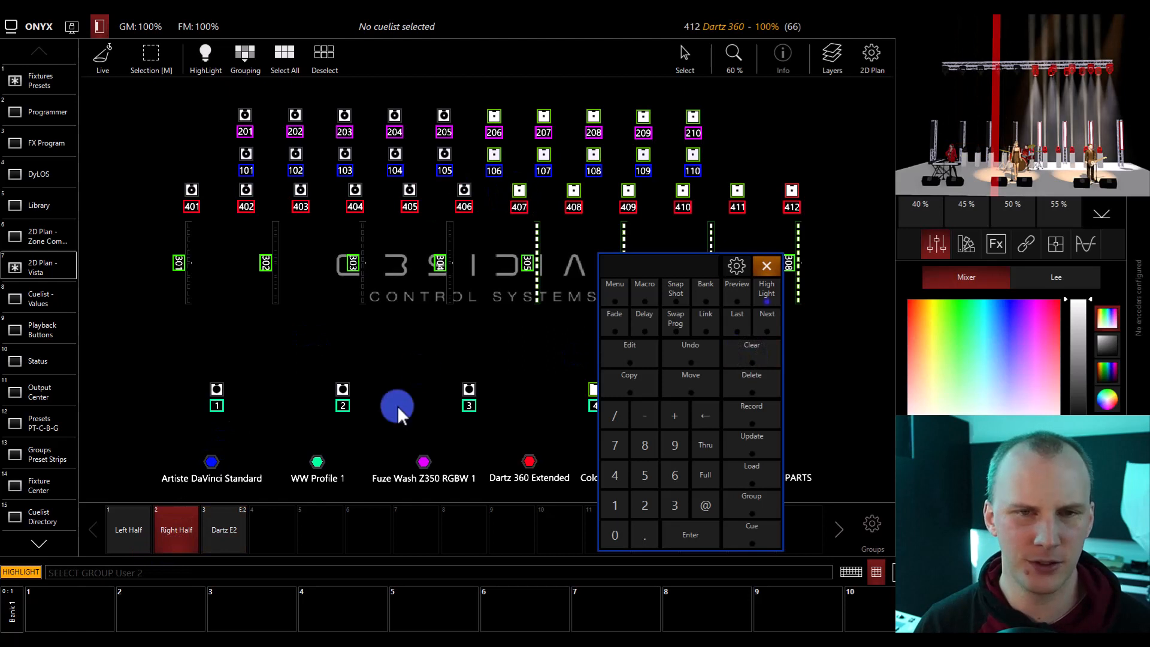
{"action": "left_click", "coordinate": [181, 525]}
{"action": "left_click", "coordinate": [128, 527]}
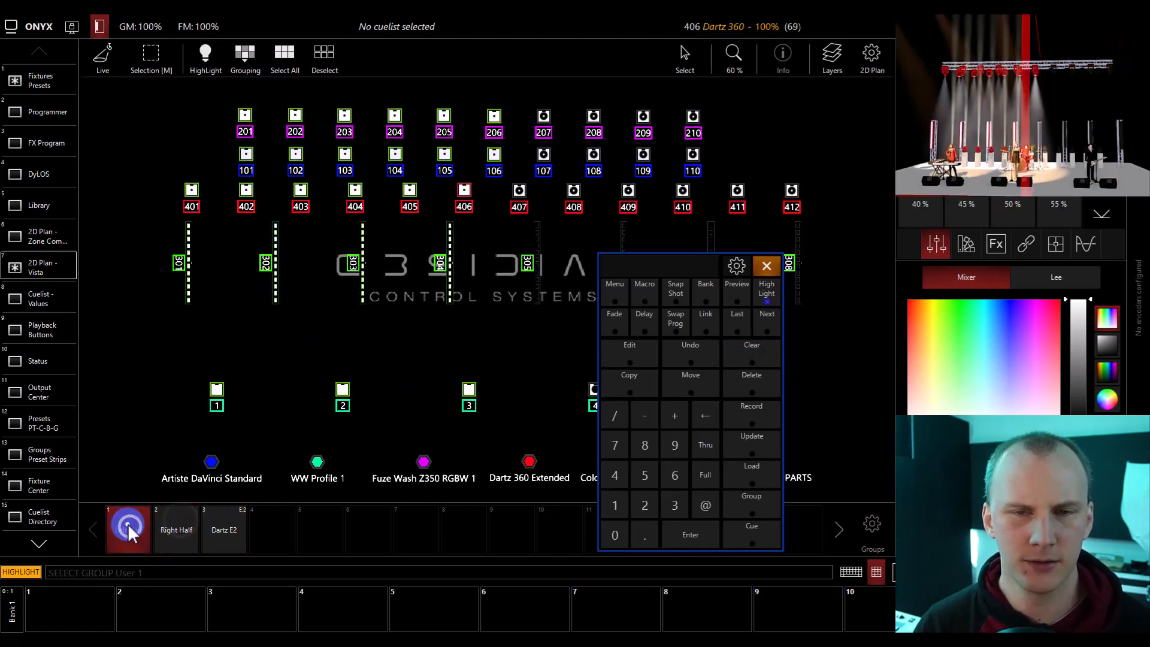
{"action": "left_click", "coordinate": [123, 527]}
{"action": "left_click", "coordinate": [154, 526]}
{"action": "left_click", "coordinate": [155, 530]}
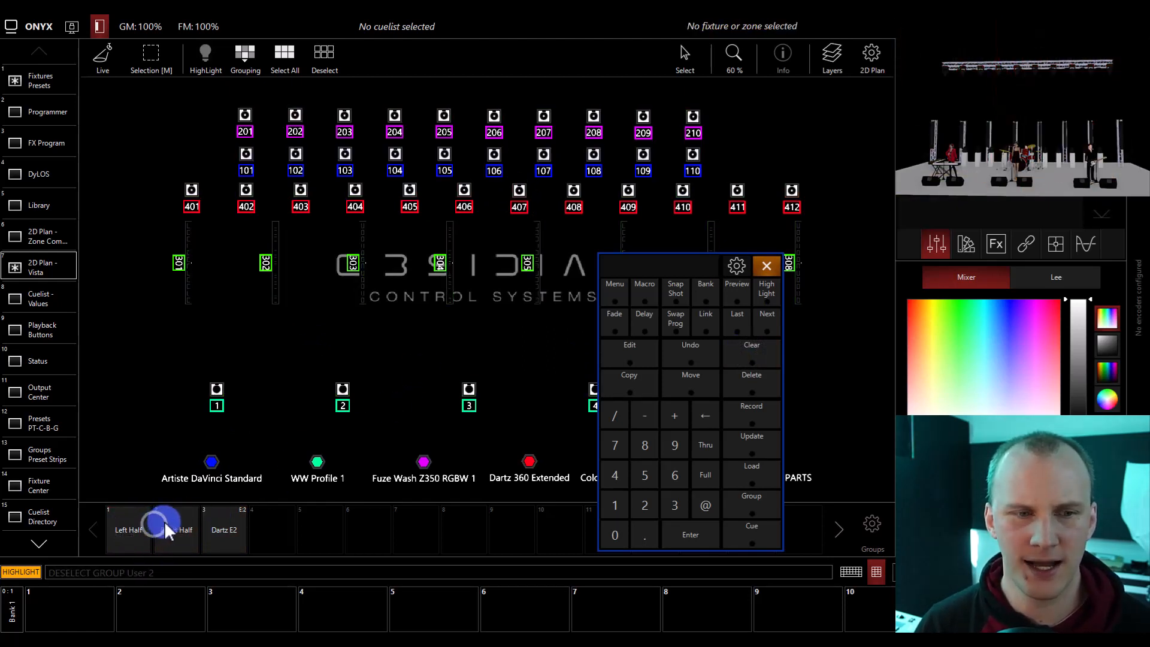
Step: Select fixture 3 and try to record it over the Right Half group with the Replace option
{"action": "left_click", "coordinate": [470, 388]}
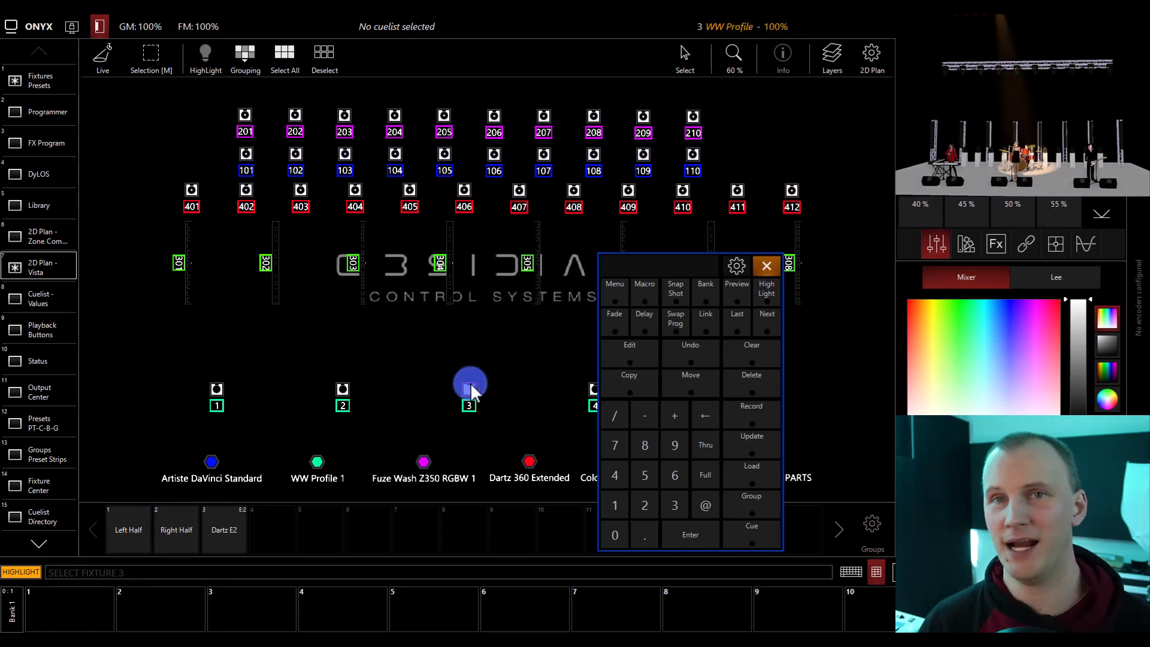
{"action": "left_click", "coordinate": [757, 415]}
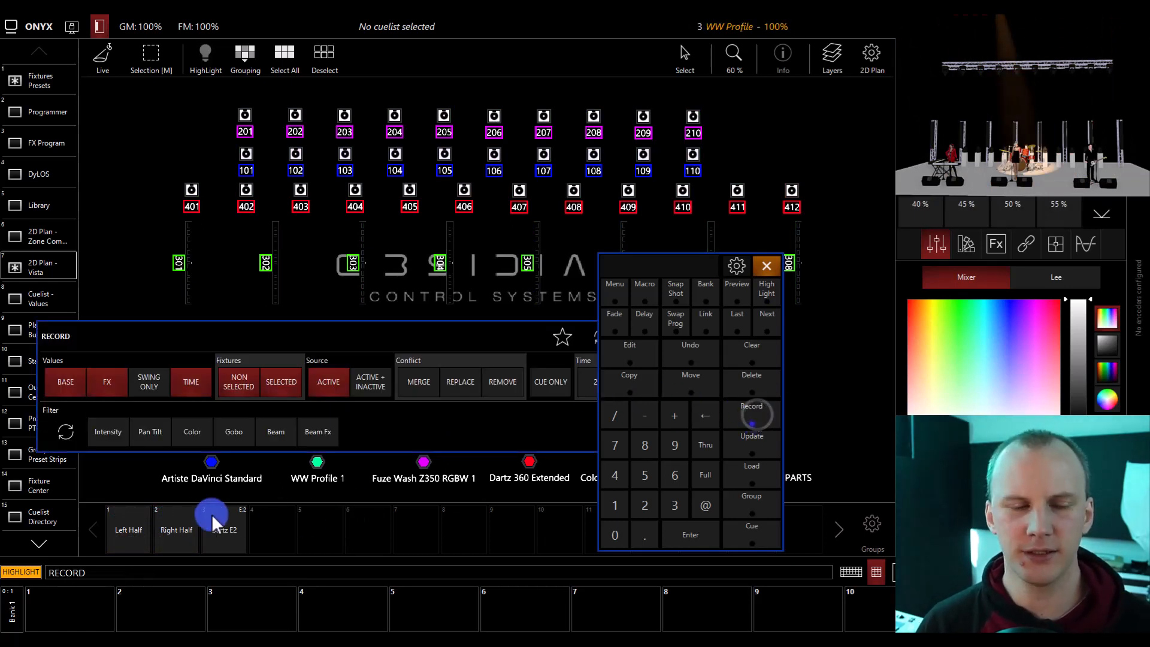
{"action": "left_click", "coordinate": [186, 516]}
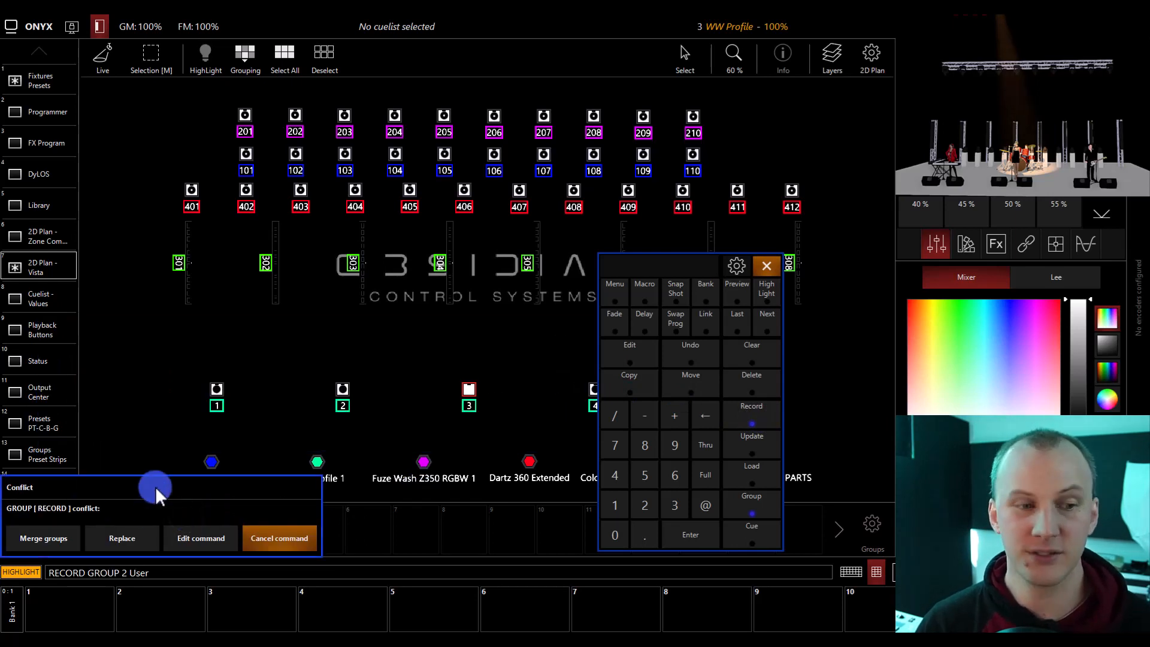
{"action": "left_click", "coordinate": [32, 536]}
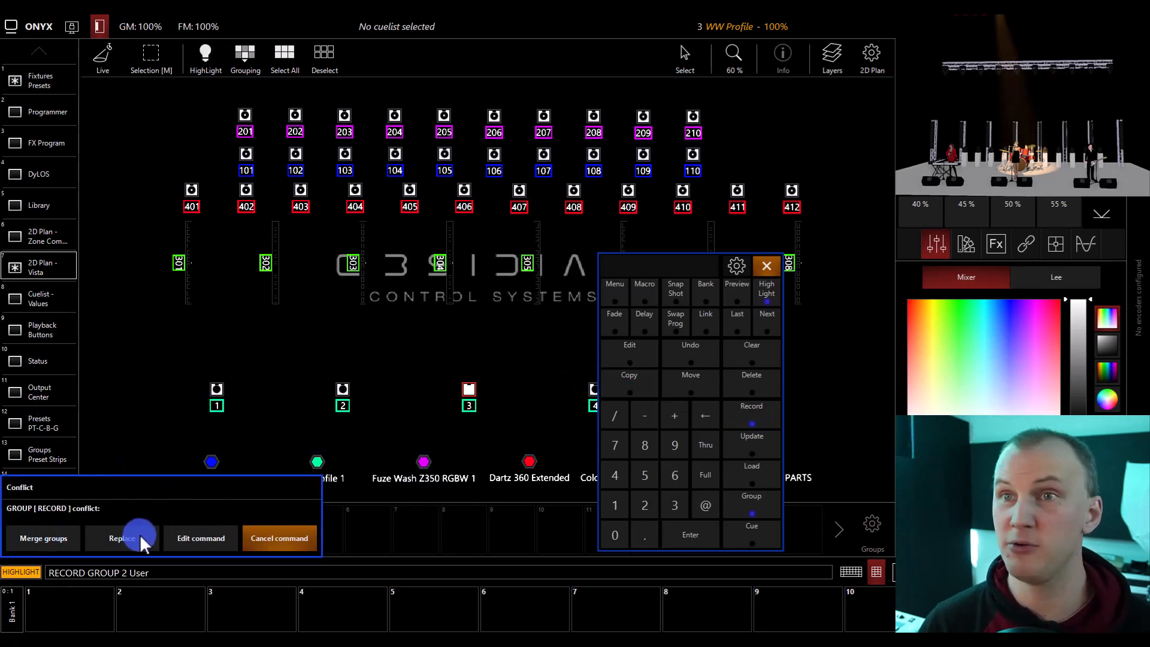
{"action": "left_click", "coordinate": [19, 533]}
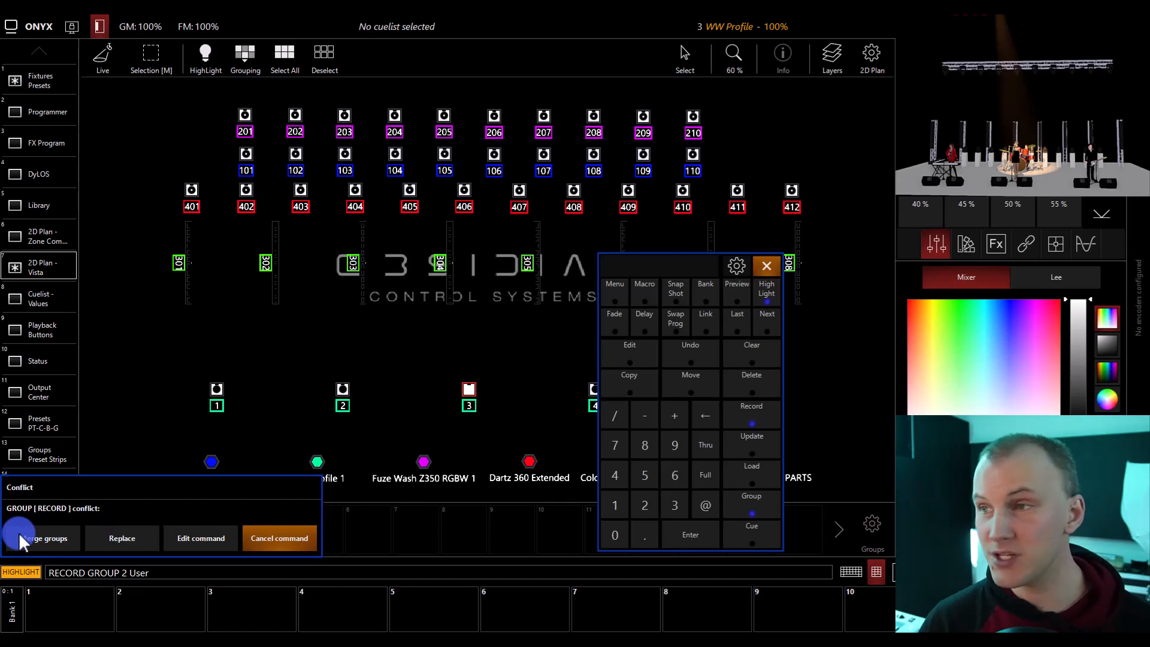
{"action": "left_click", "coordinate": [131, 539]}
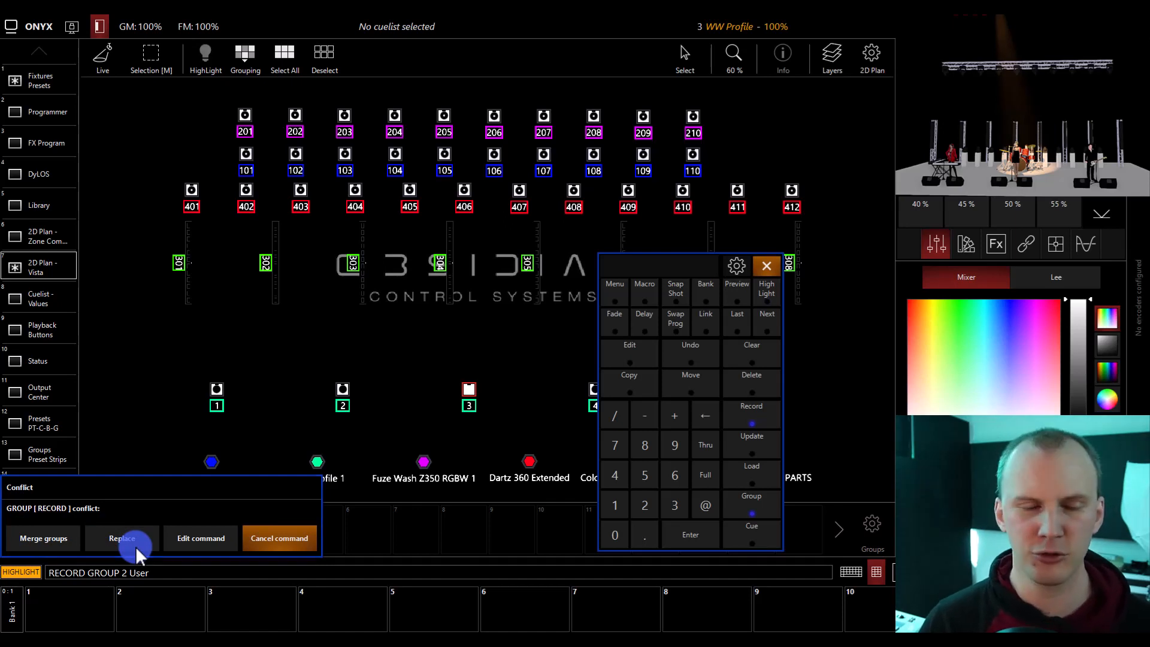
{"action": "left_click", "coordinate": [135, 546]}
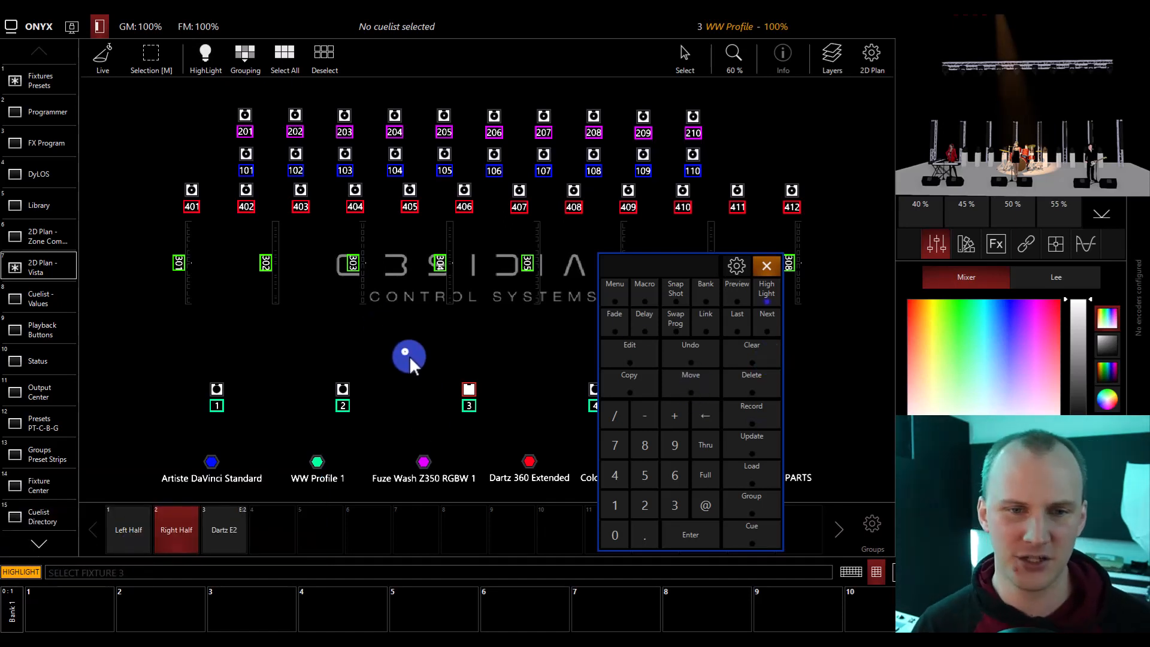
Step: Select the Right Half group, deselect fixture 305, and record the selection over group 2 with the Replace option
{"action": "left_click", "coordinate": [406, 353]}
{"action": "left_click", "coordinate": [175, 528]}
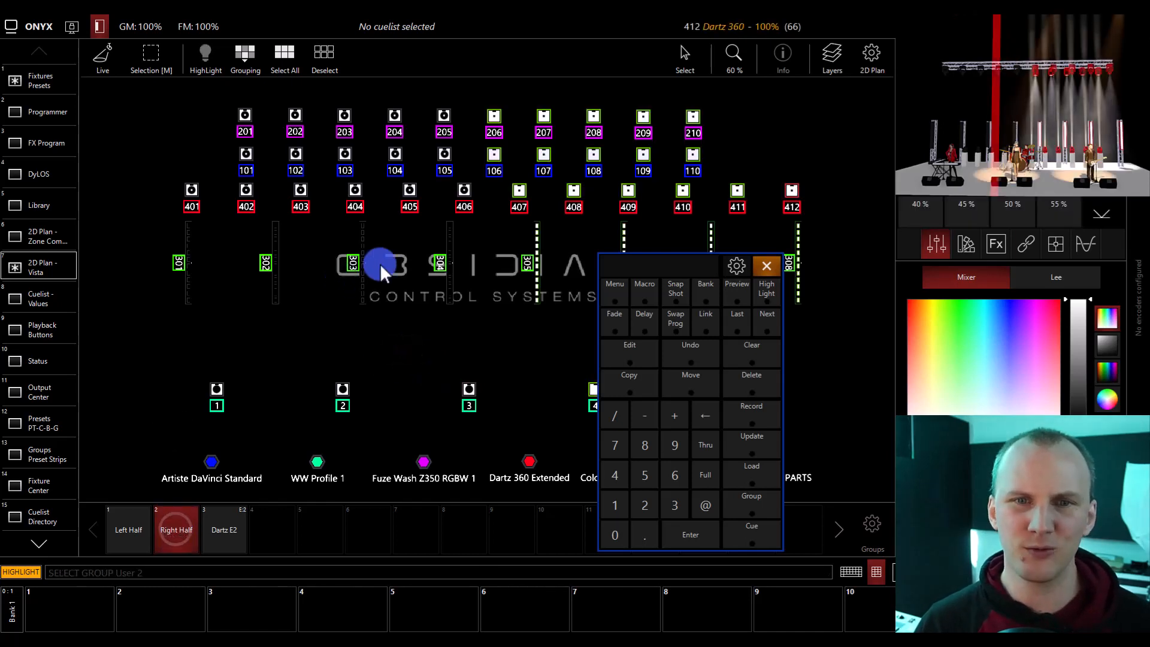
{"action": "left_click", "coordinate": [535, 233]}
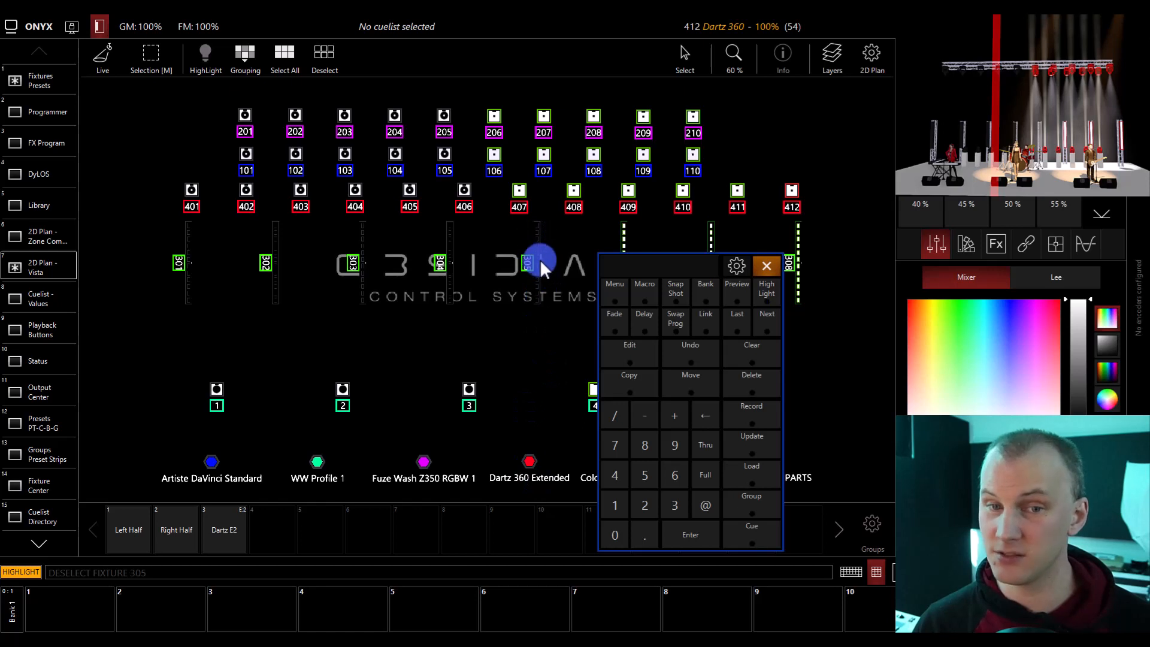
{"action": "left_click", "coordinate": [752, 412]}
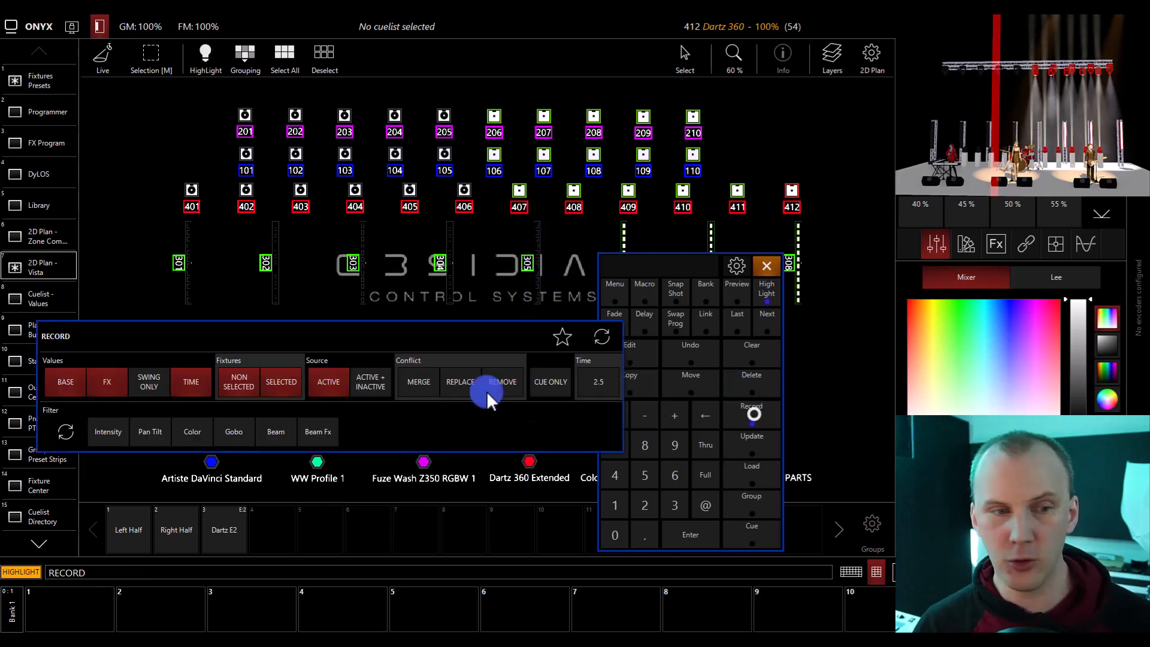
{"action": "left_click", "coordinate": [169, 516]}
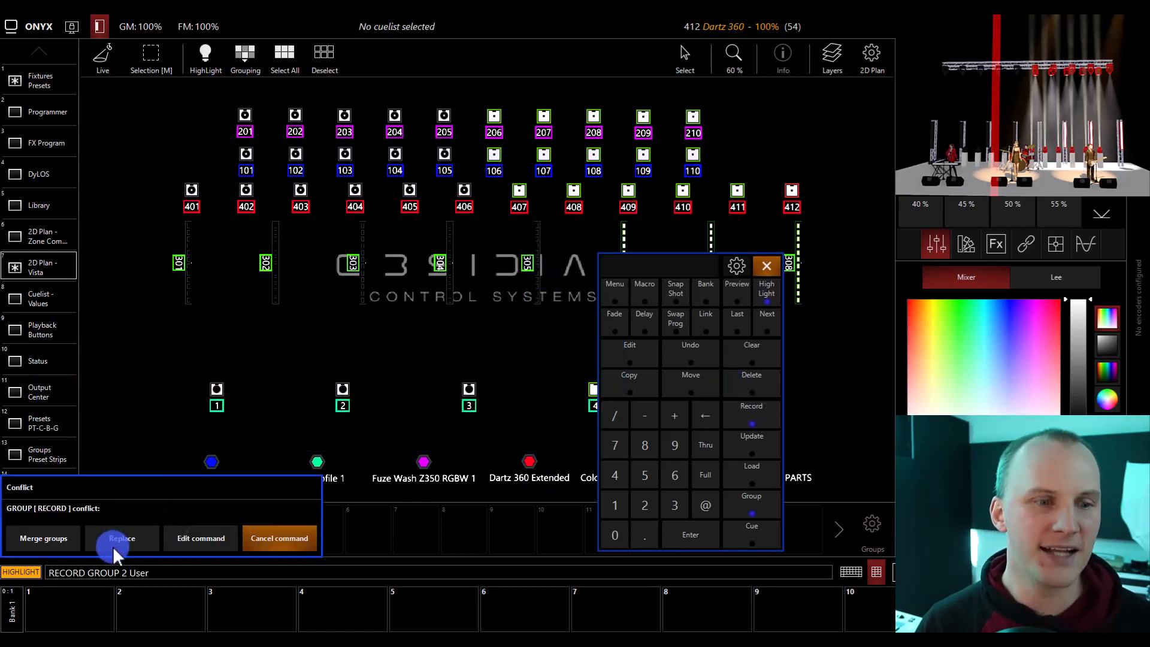
{"action": "left_click", "coordinate": [134, 533]}
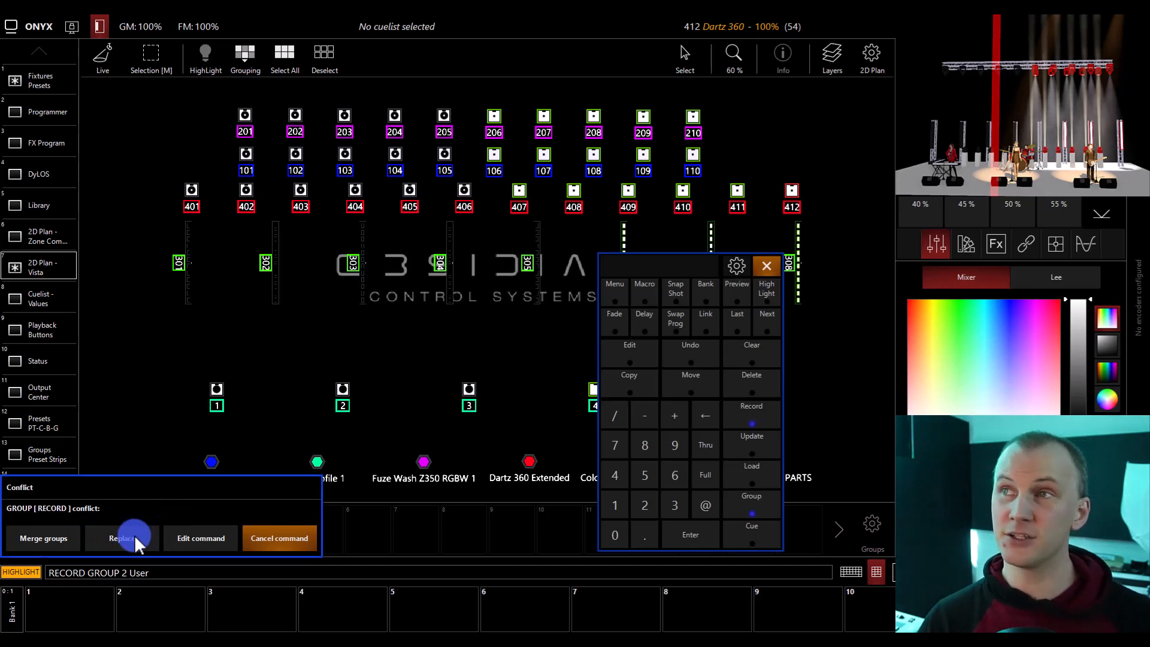
{"action": "left_click", "coordinate": [612, 305]}
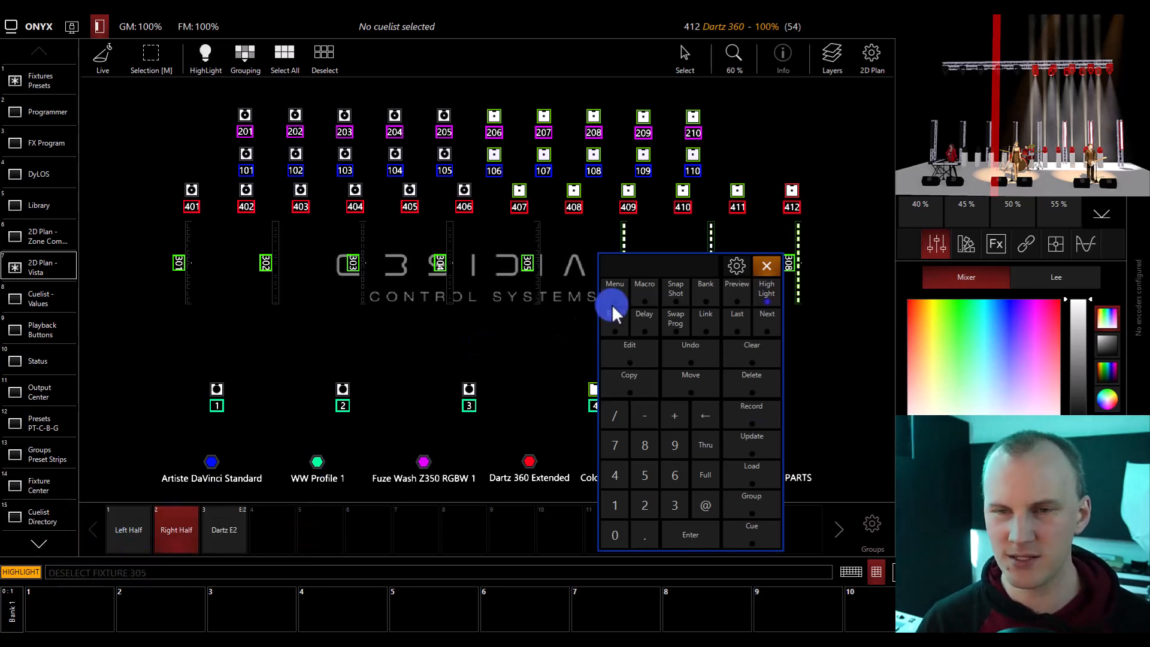
Step: Clear the programmer and move the command keypad aside to uncover more of the 2D plan
{"action": "left_click", "coordinate": [734, 361]}
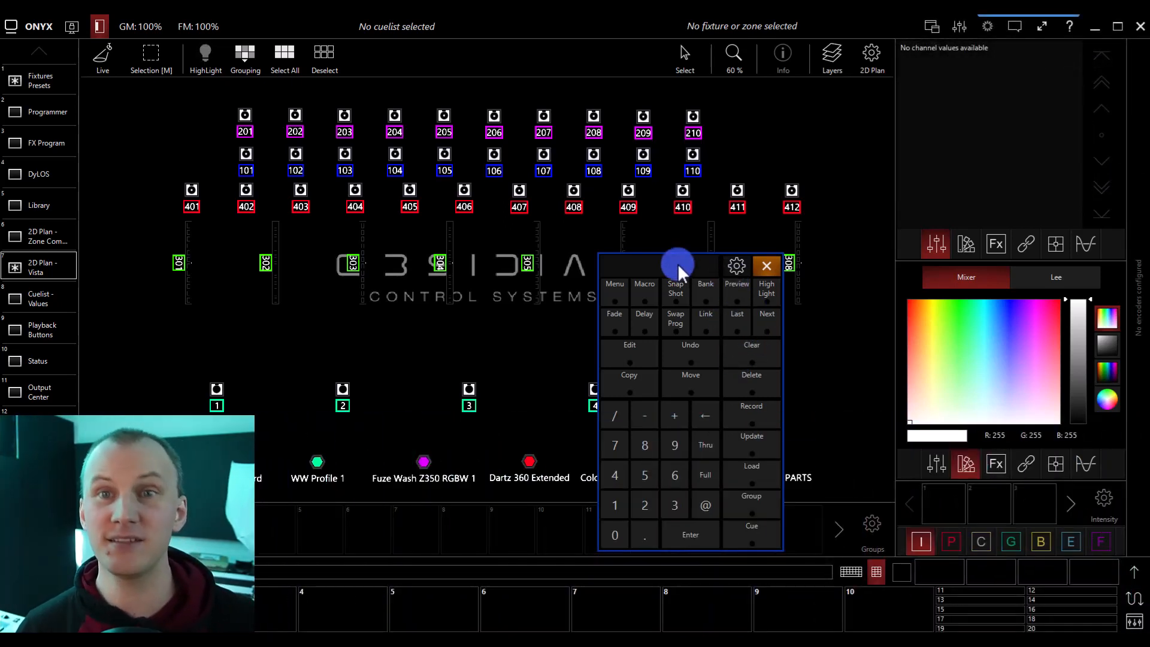
{"action": "left_click_drag", "start_coordinate": [678, 264], "coordinate": [782, 259]}
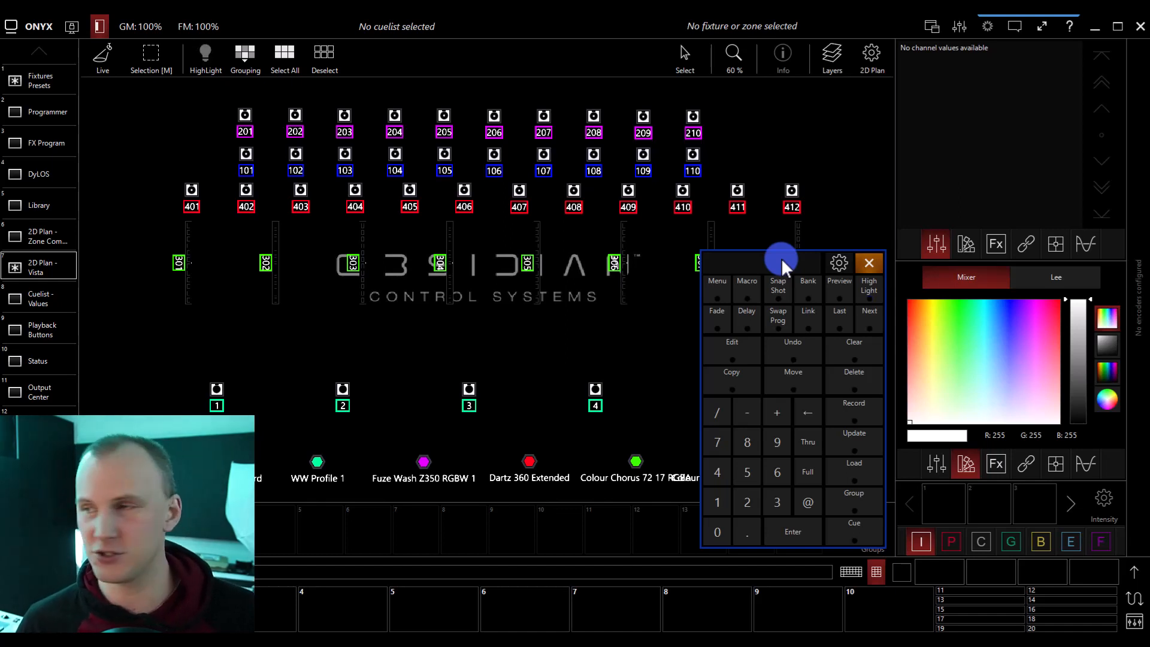
{"action": "left_click", "coordinate": [203, 92]}
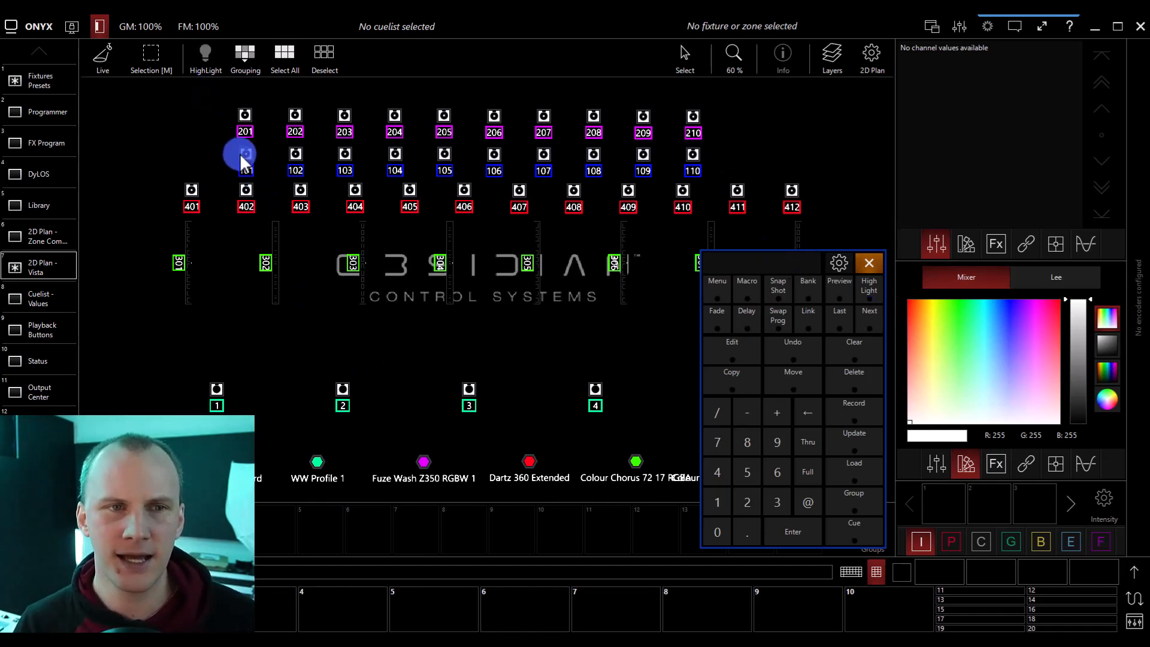
Step: Select the Dartz 360 fixtures 401 to 412 in the 2D plan and set their intensity to full
{"action": "left_click_drag", "start_coordinate": [175, 169], "coordinate": [810, 220]}
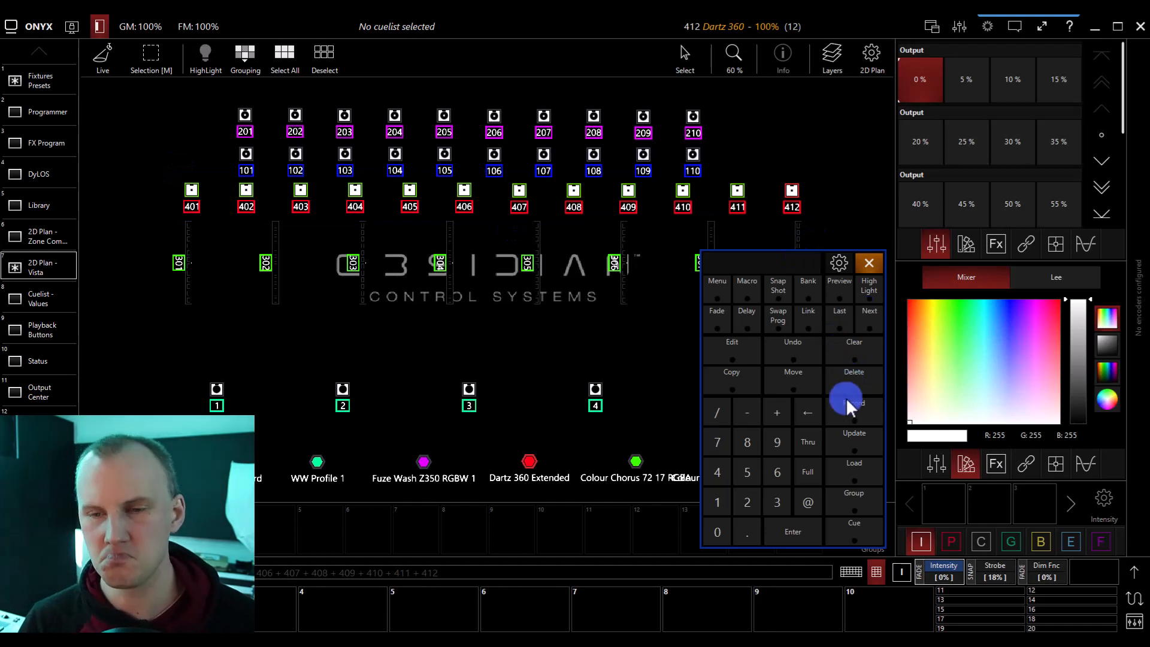
{"action": "left_click", "coordinate": [809, 504]}
{"action": "left_click", "coordinate": [806, 473]}
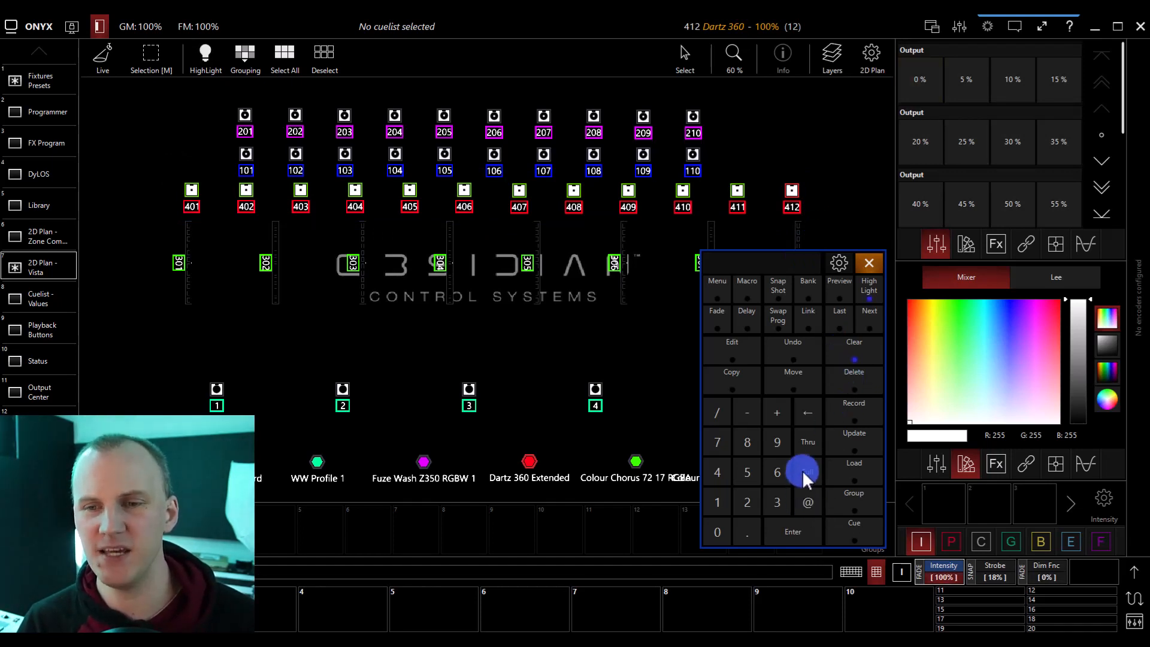
Step: Record the selection to playback 10 as an inhibitive cuelist named Dartz Intensity, and clear the programmer
{"action": "left_click", "coordinate": [861, 409]}
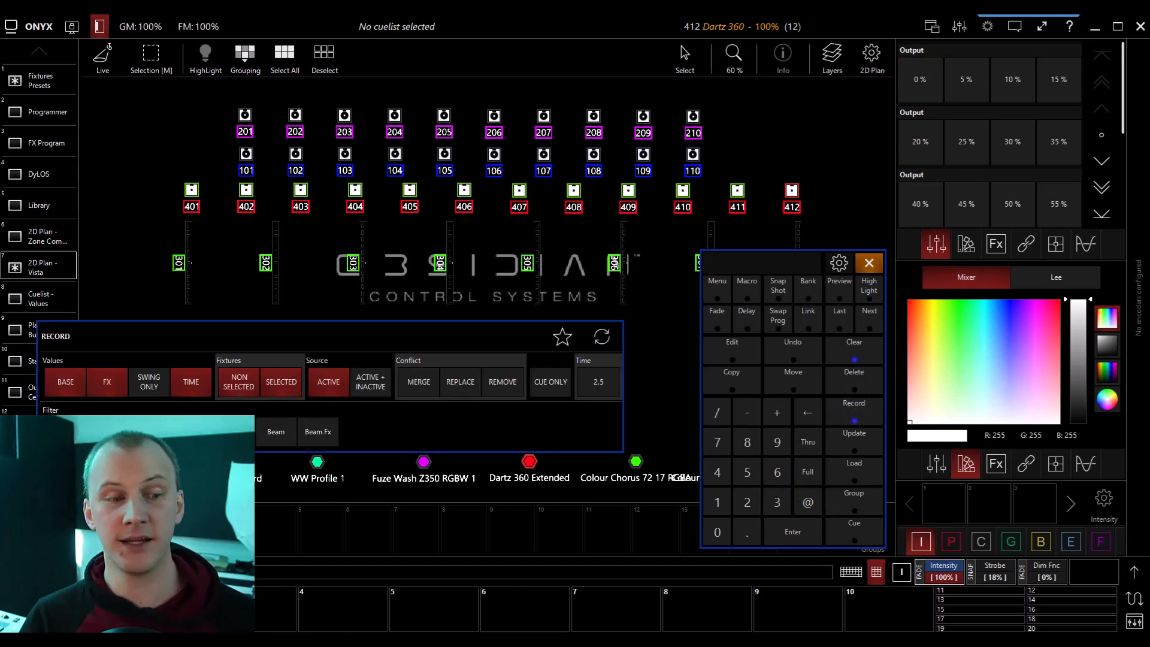
{"action": "left_click", "coordinate": [858, 602]}
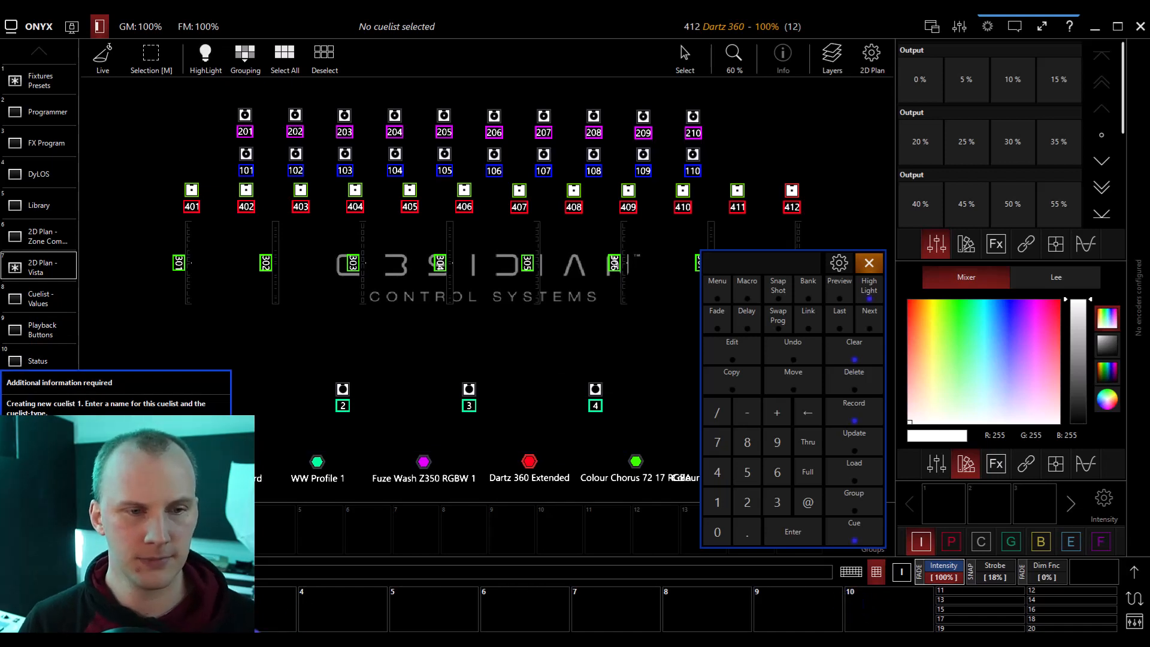
{"action": "type", "text": "Dartz Intensity"}
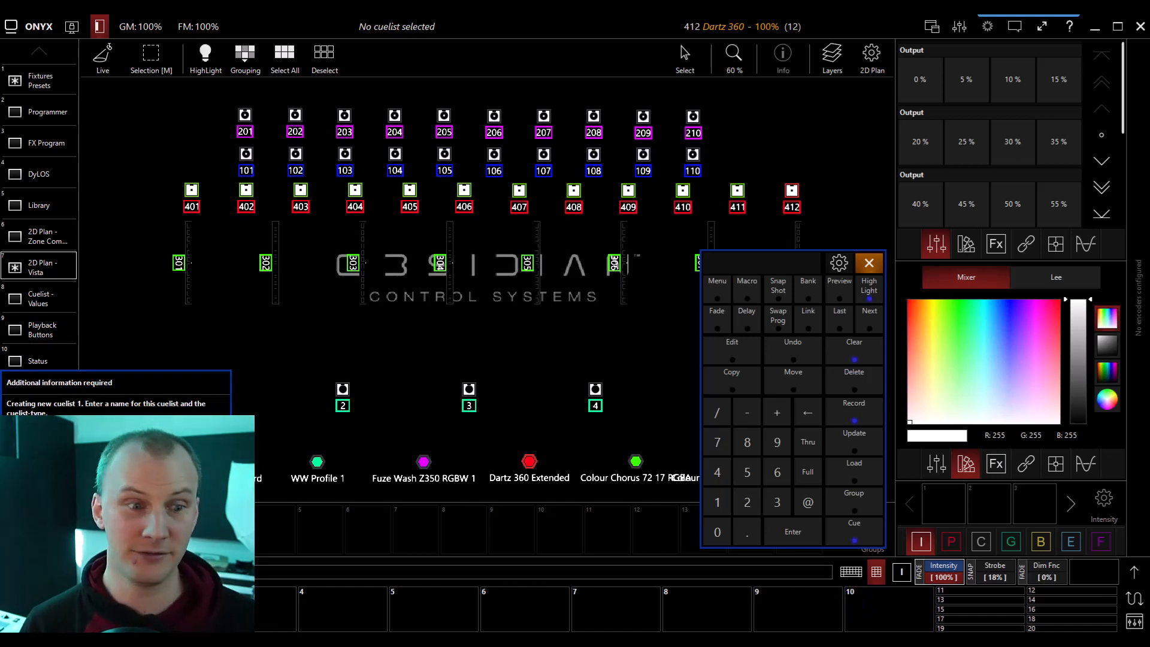
{"action": "key", "text": "Return"}
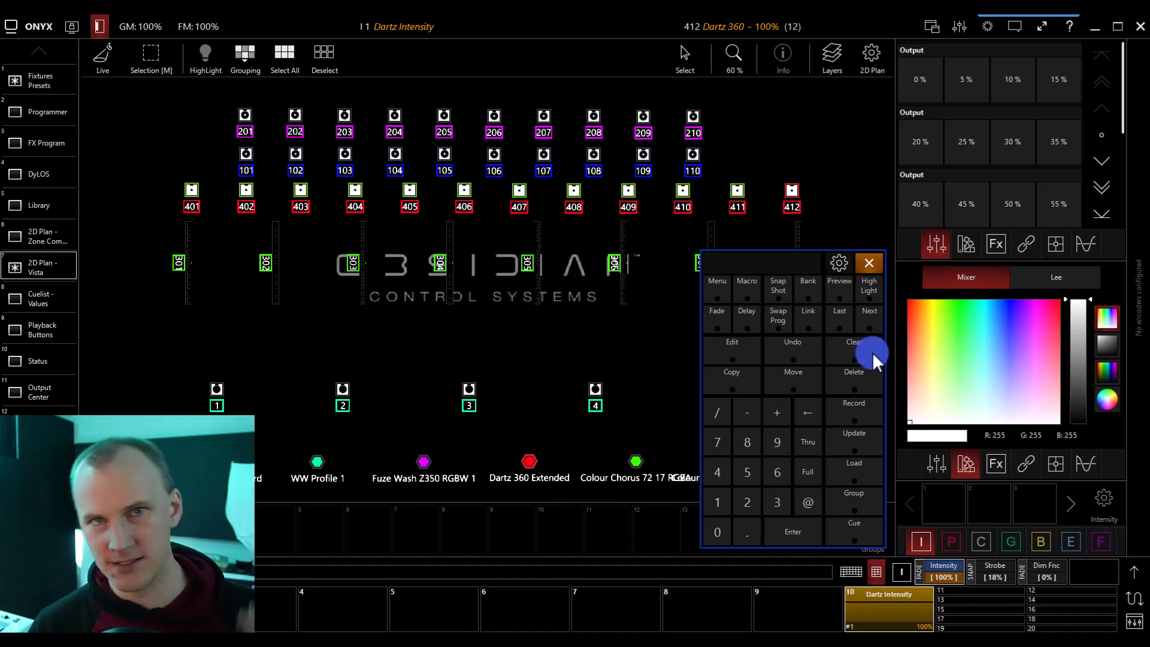
{"action": "left_click", "coordinate": [872, 352]}
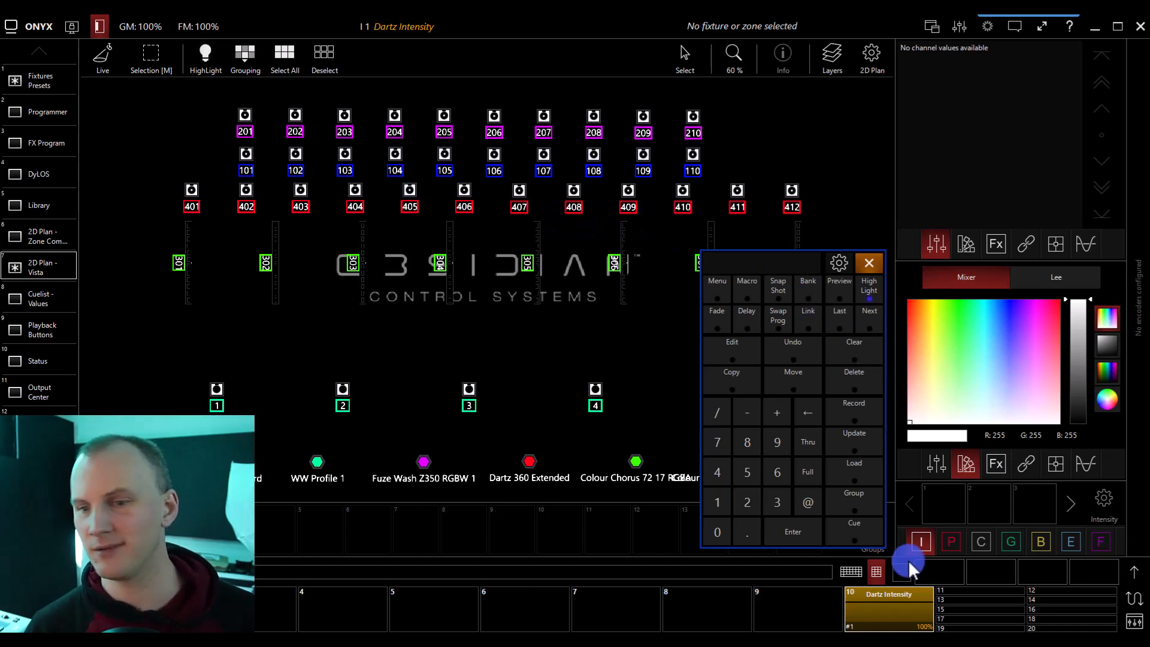
Step: Open the Dartz Intensity cuelist's options and display its function assignments
{"action": "left_click", "coordinate": [891, 612]}
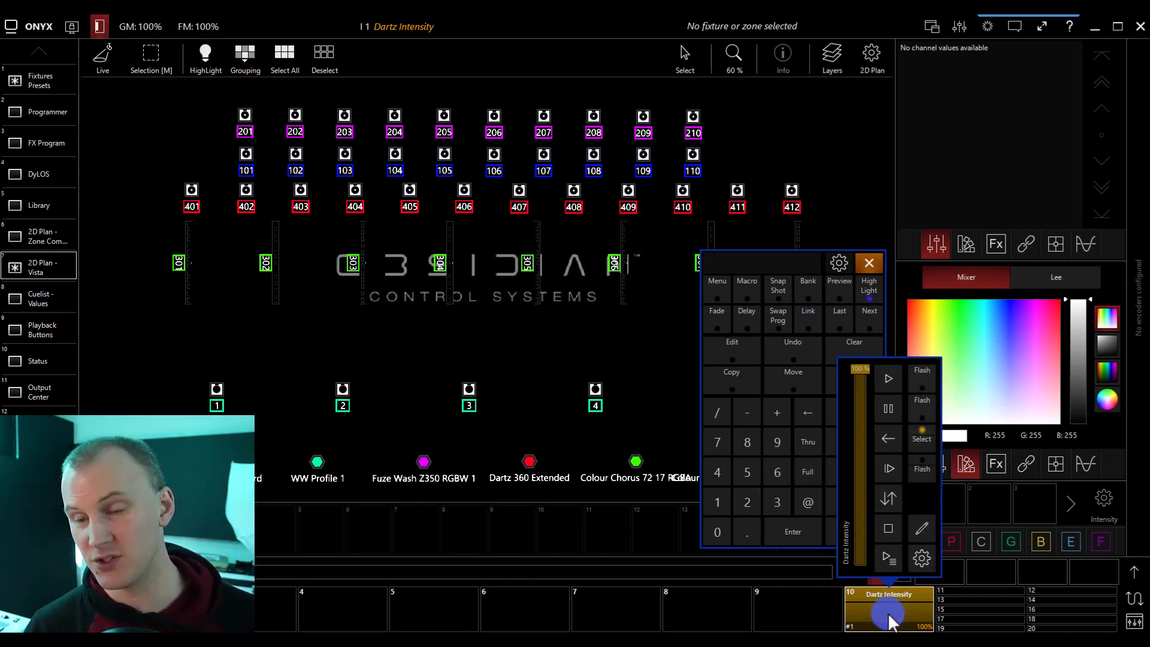
{"action": "left_click", "coordinate": [891, 617]}
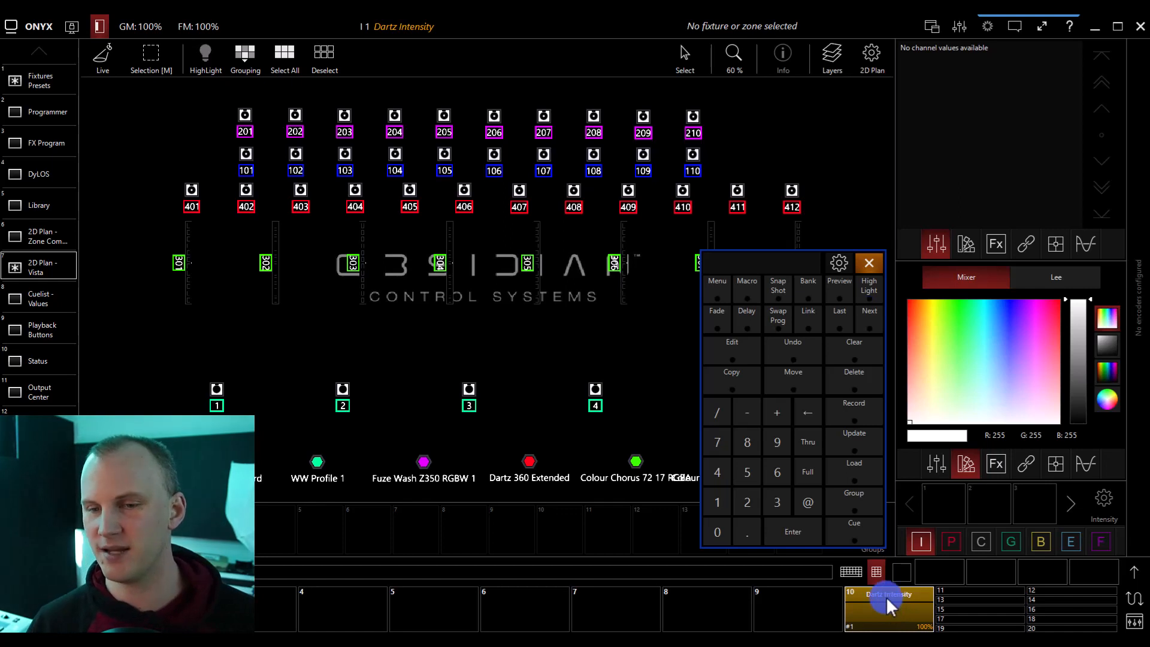
{"action": "right_click", "coordinate": [885, 615]}
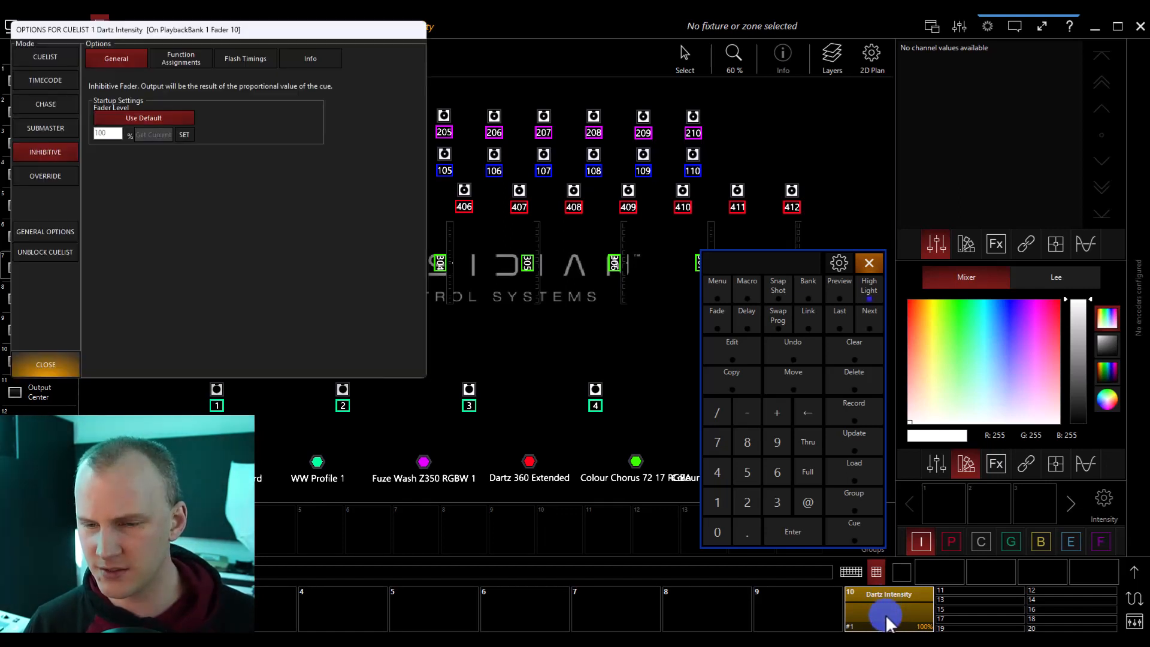
{"action": "left_click", "coordinate": [900, 602]}
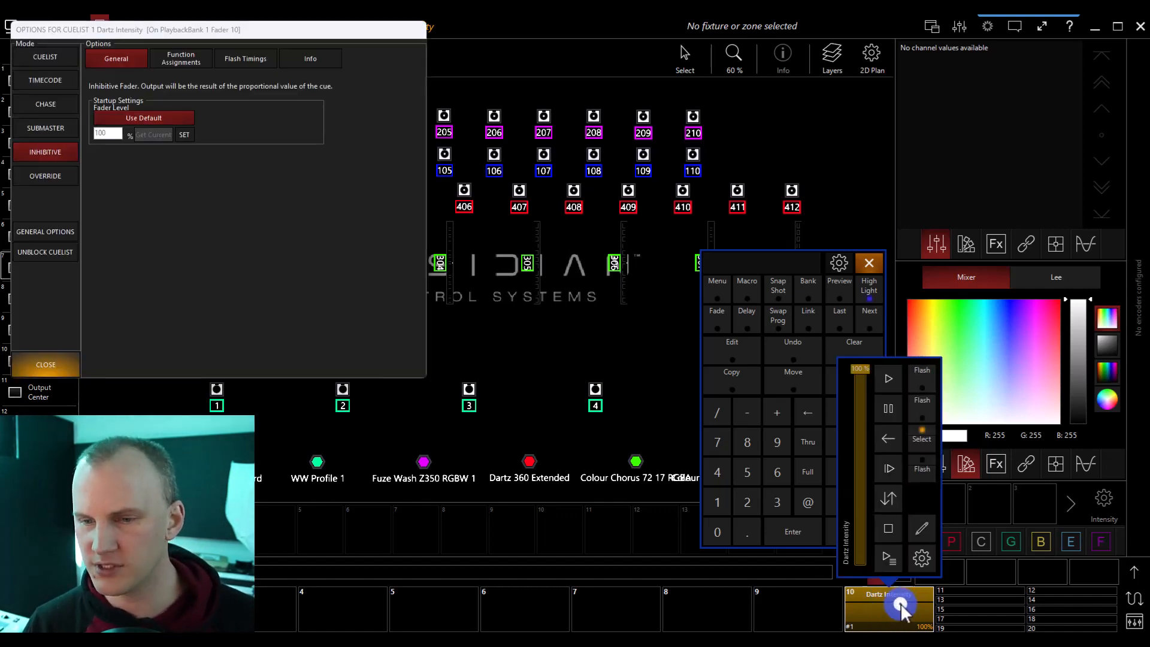
{"action": "left_click", "coordinate": [919, 560]}
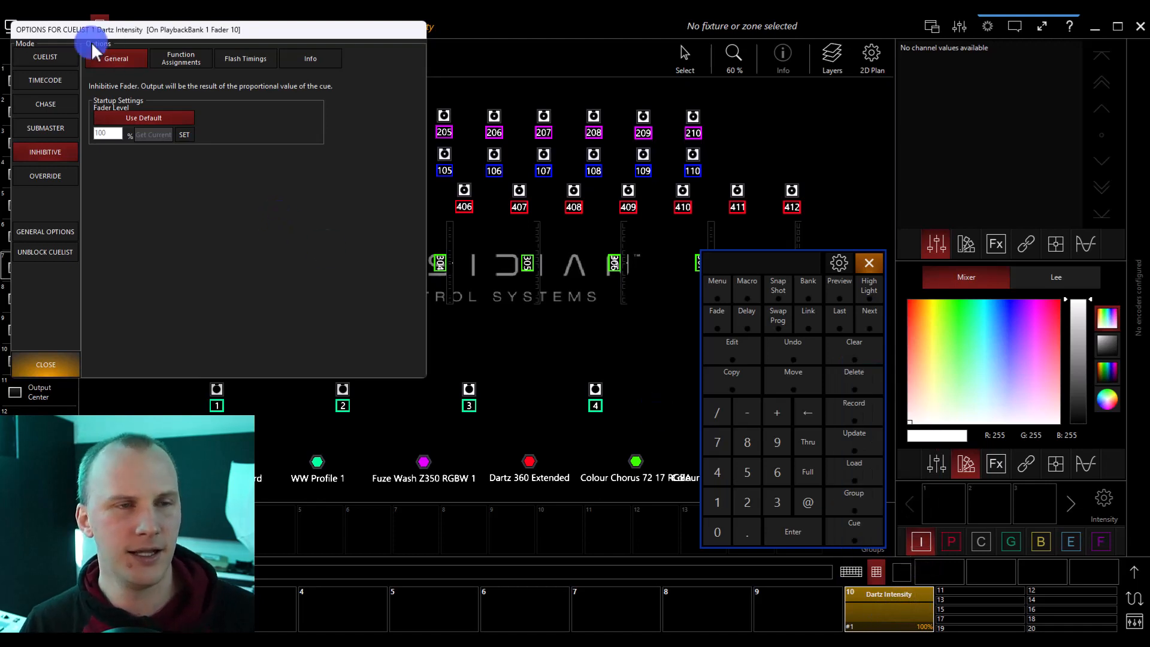
{"action": "left_click", "coordinate": [193, 57]}
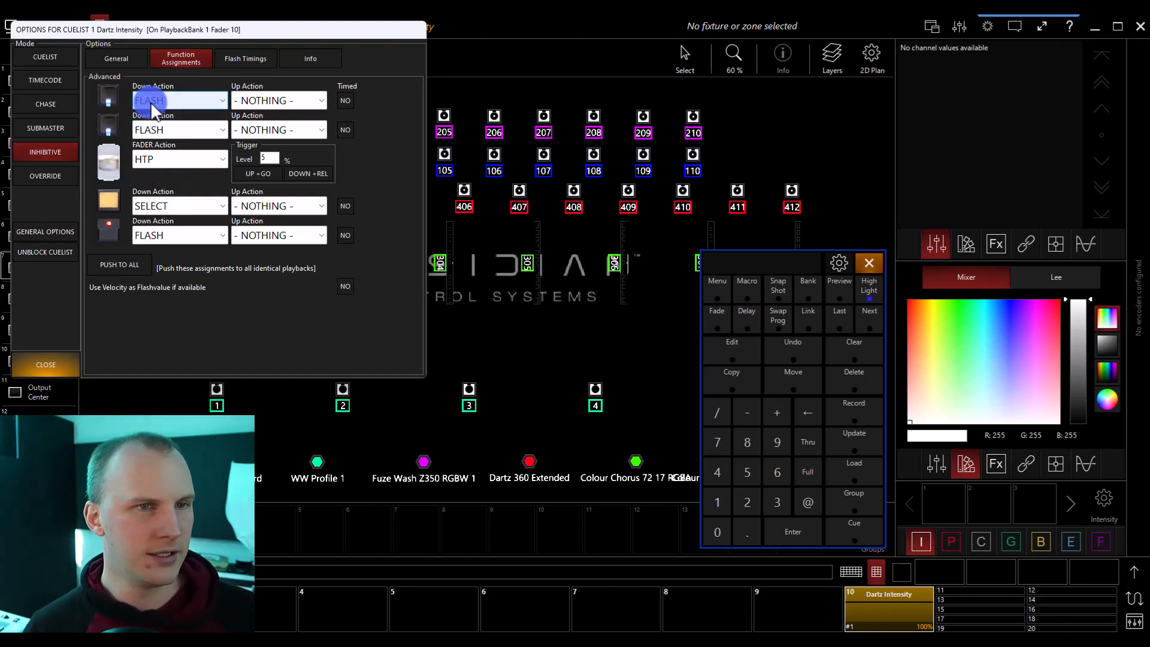
Step: Examine the available down actions for the cuelist's select button and the flash button below it
{"action": "left_click", "coordinate": [155, 163]}
{"action": "left_click", "coordinate": [168, 202]}
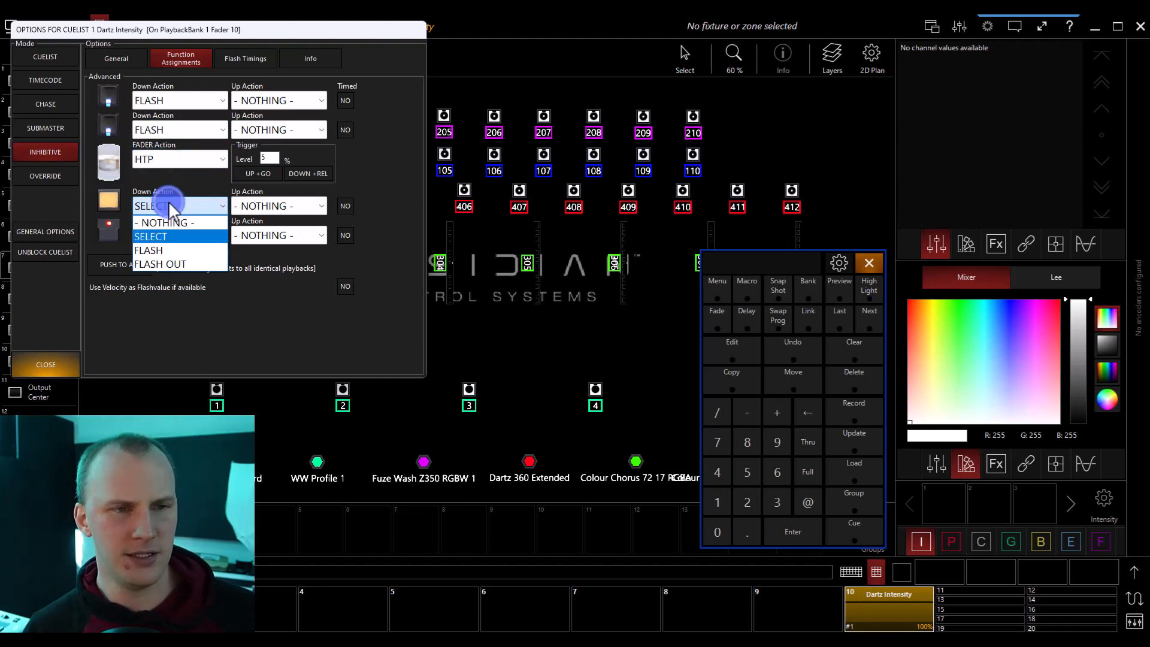
{"action": "left_click", "coordinate": [161, 201]}
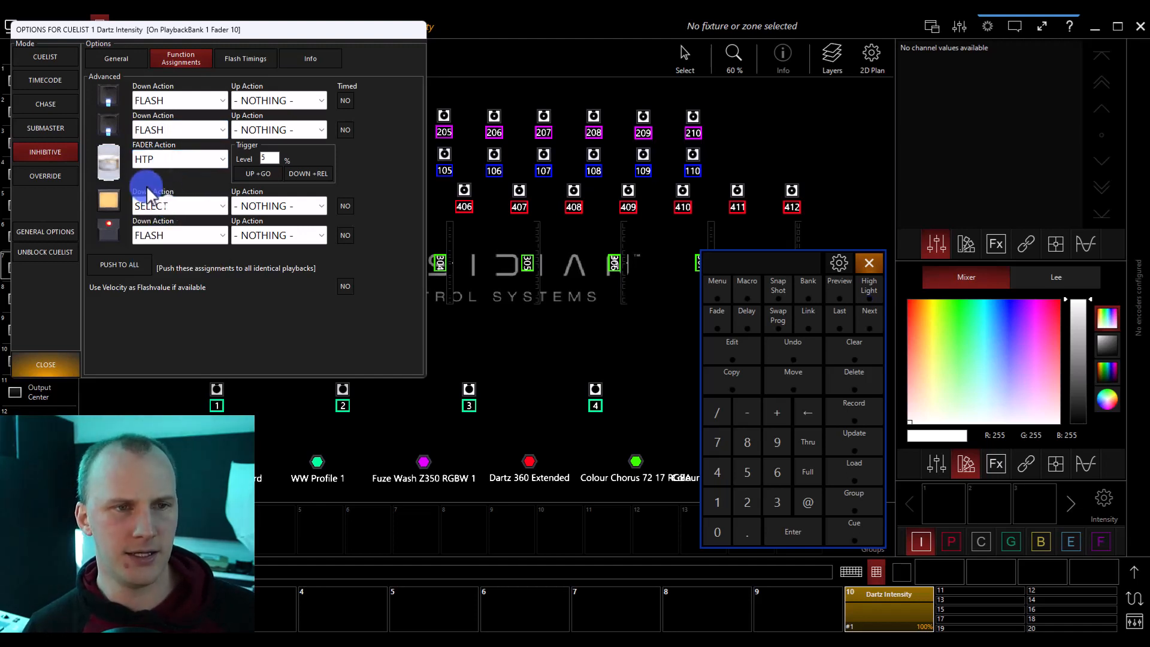
{"action": "left_click", "coordinate": [159, 228]}
{"action": "left_click", "coordinate": [171, 225]}
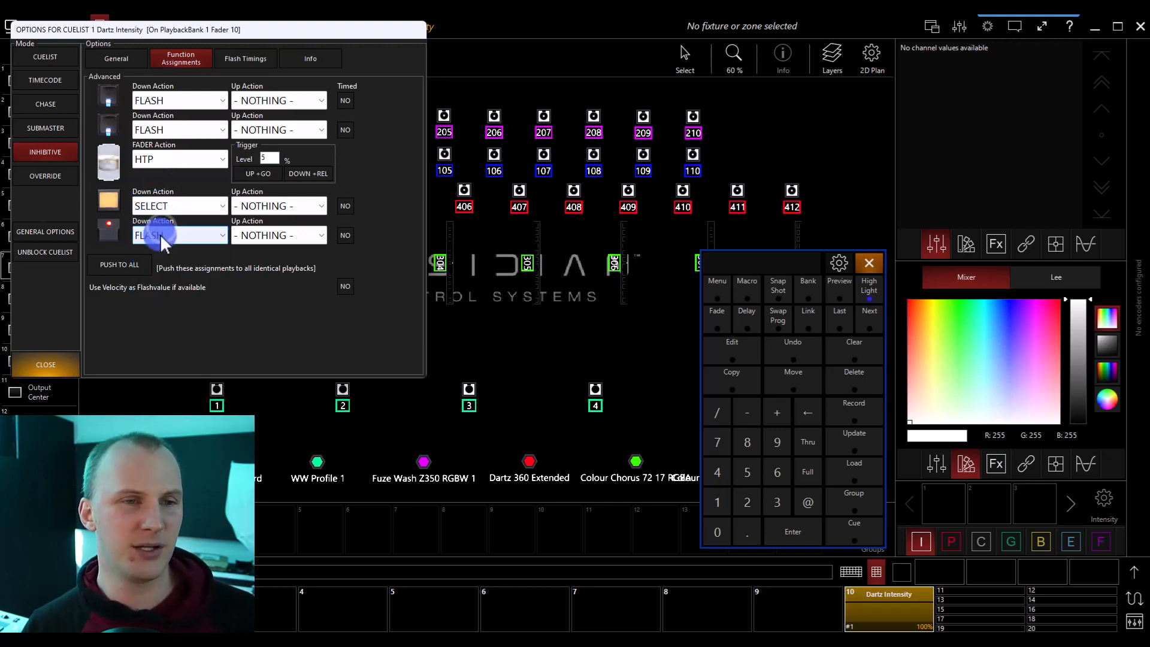
{"action": "left_click", "coordinate": [160, 235]}
{"action": "left_click", "coordinate": [160, 234]}
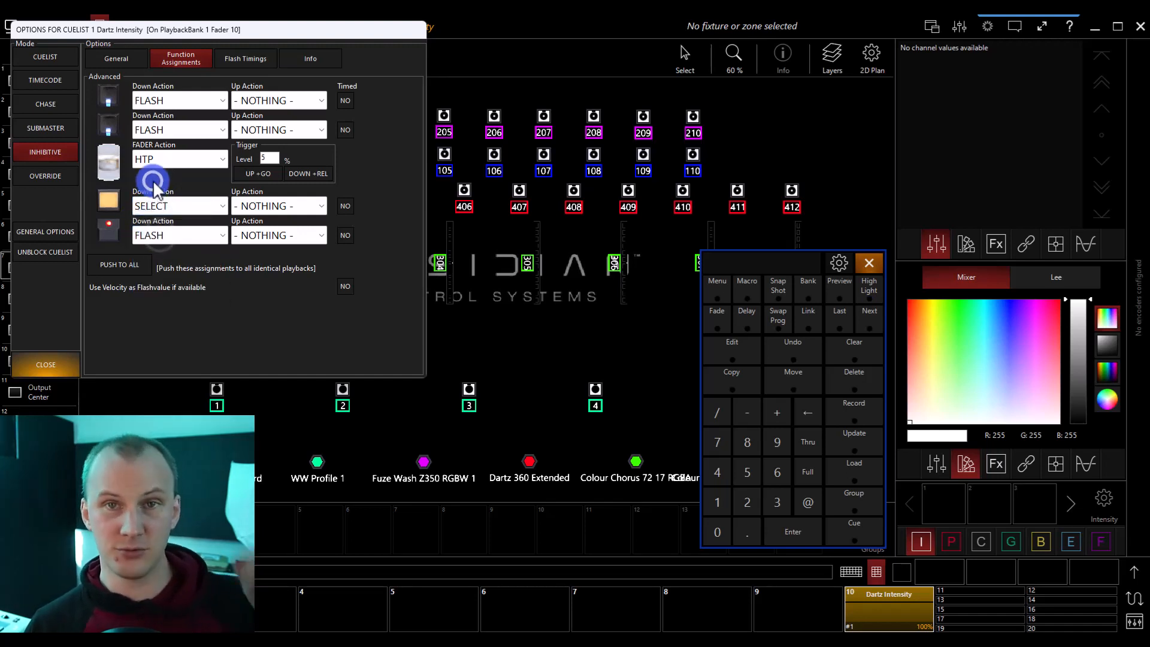
Step: Set the first playback button's down action to FLASH OUT and close the cuelist options
{"action": "left_click", "coordinate": [178, 128]}
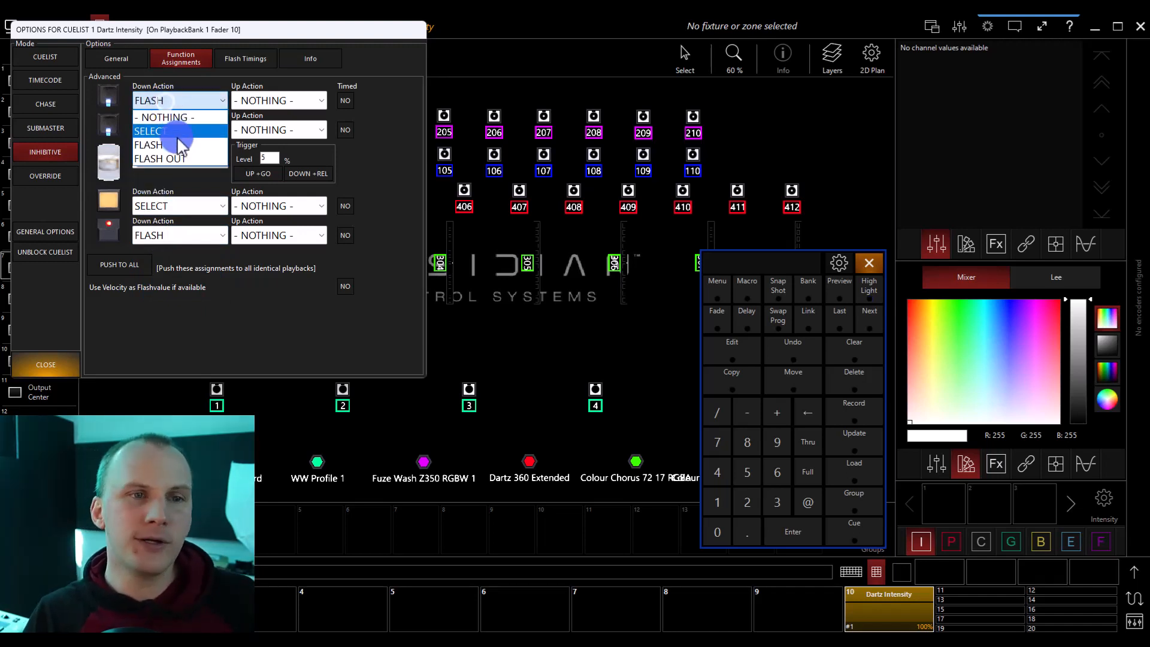
{"action": "left_click", "coordinate": [177, 156]}
{"action": "left_click", "coordinate": [173, 199]}
{"action": "left_click", "coordinate": [173, 191]}
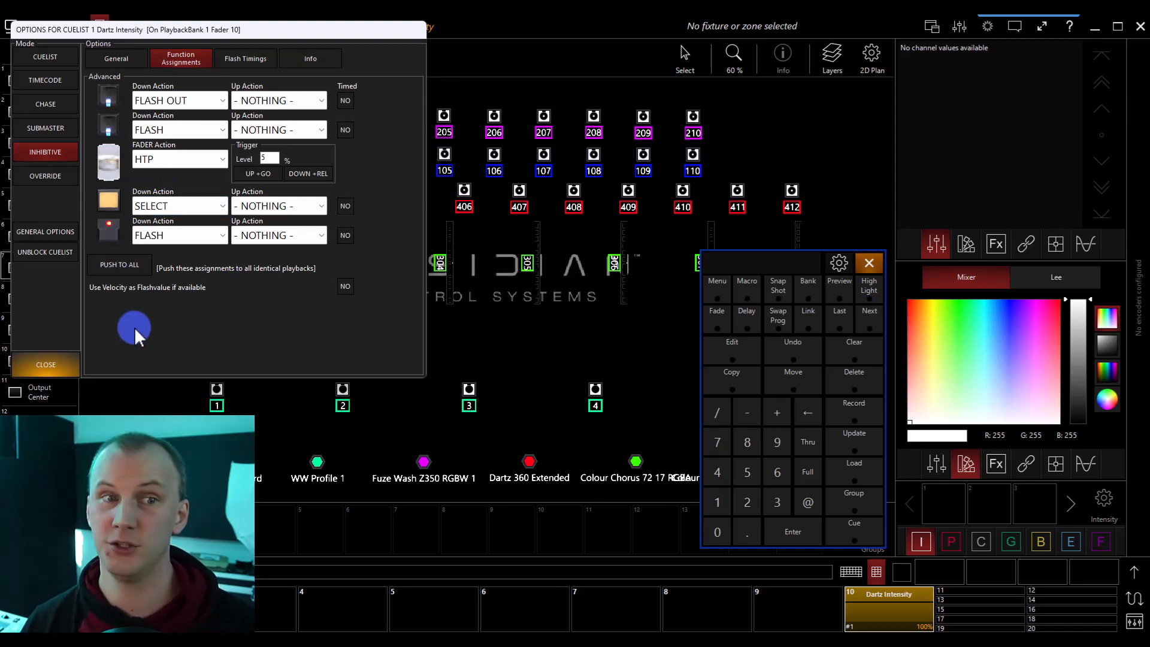
{"action": "left_click", "coordinate": [58, 365]}
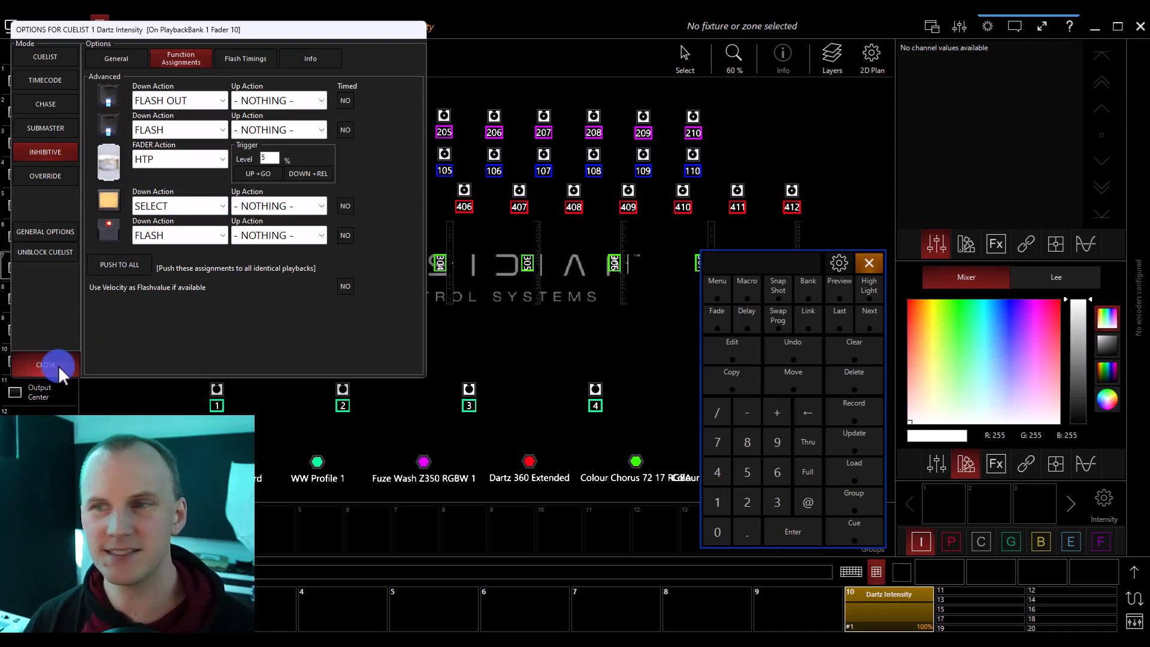
{"action": "left_click", "coordinate": [410, 210]}
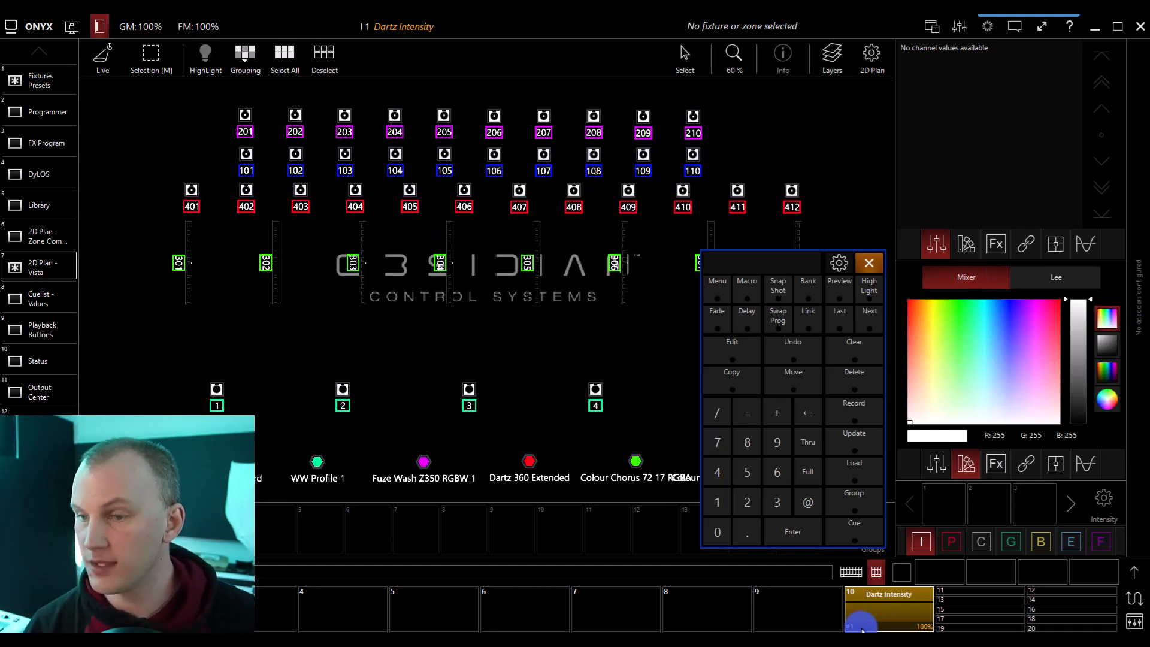
Step: Review the Dartz Intensity cuelist's general, global show, function assignment and info options, and close them
{"action": "left_click", "coordinate": [885, 618]}
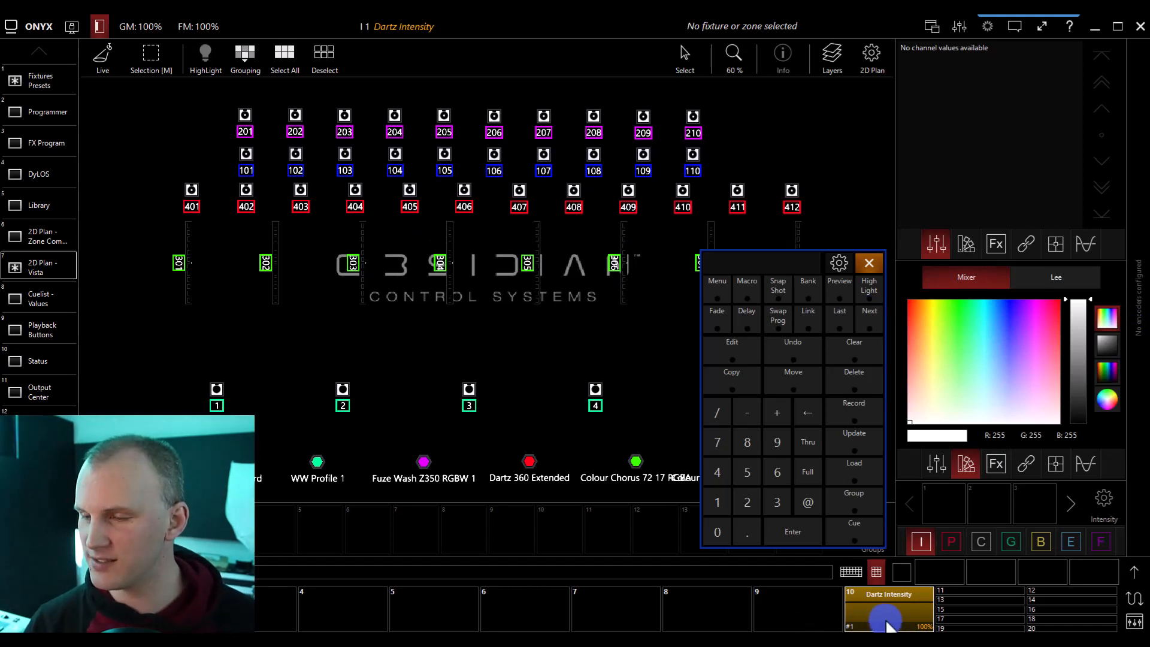
{"action": "left_click", "coordinate": [921, 557]}
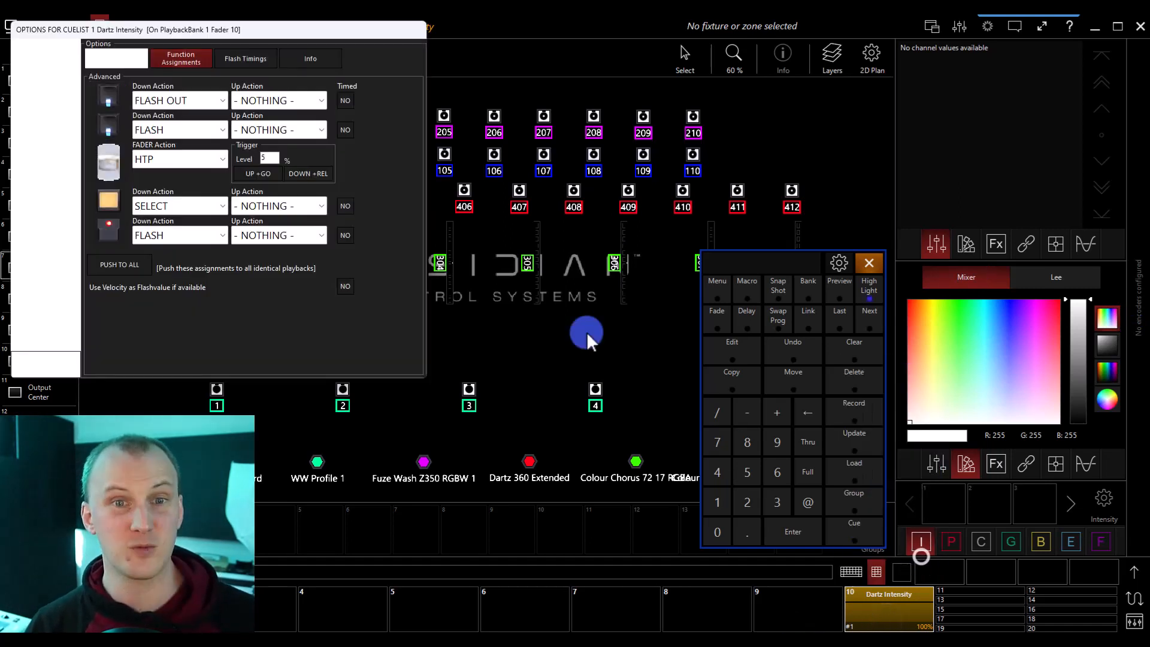
{"action": "left_click", "coordinate": [147, 50]}
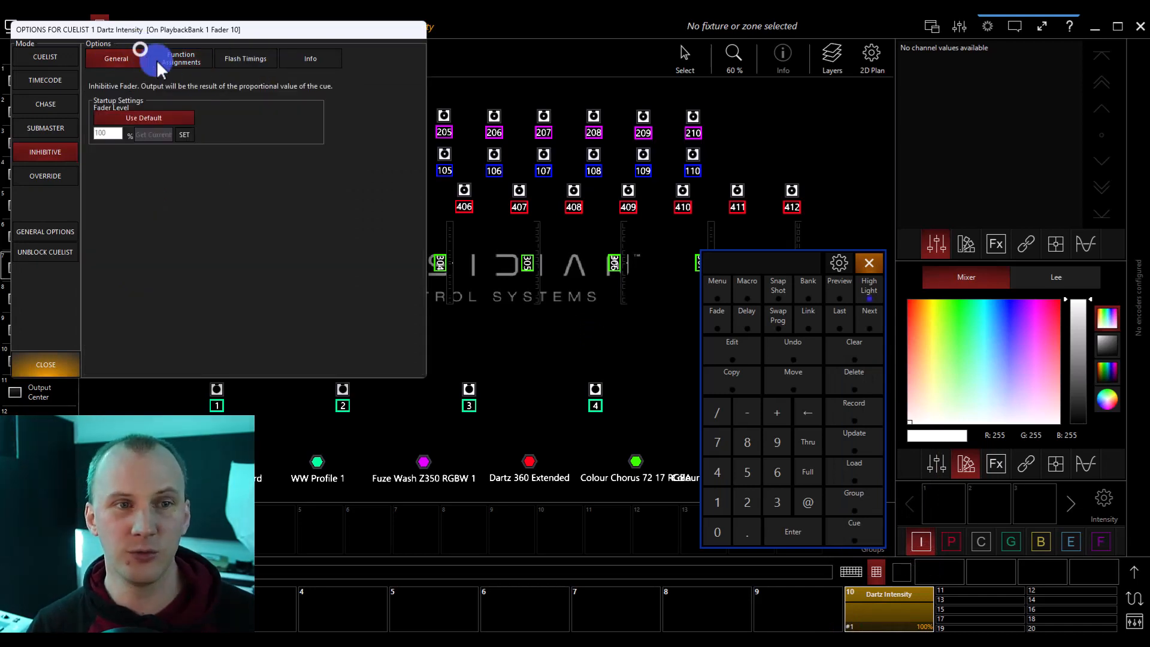
{"action": "left_click", "coordinate": [216, 88]}
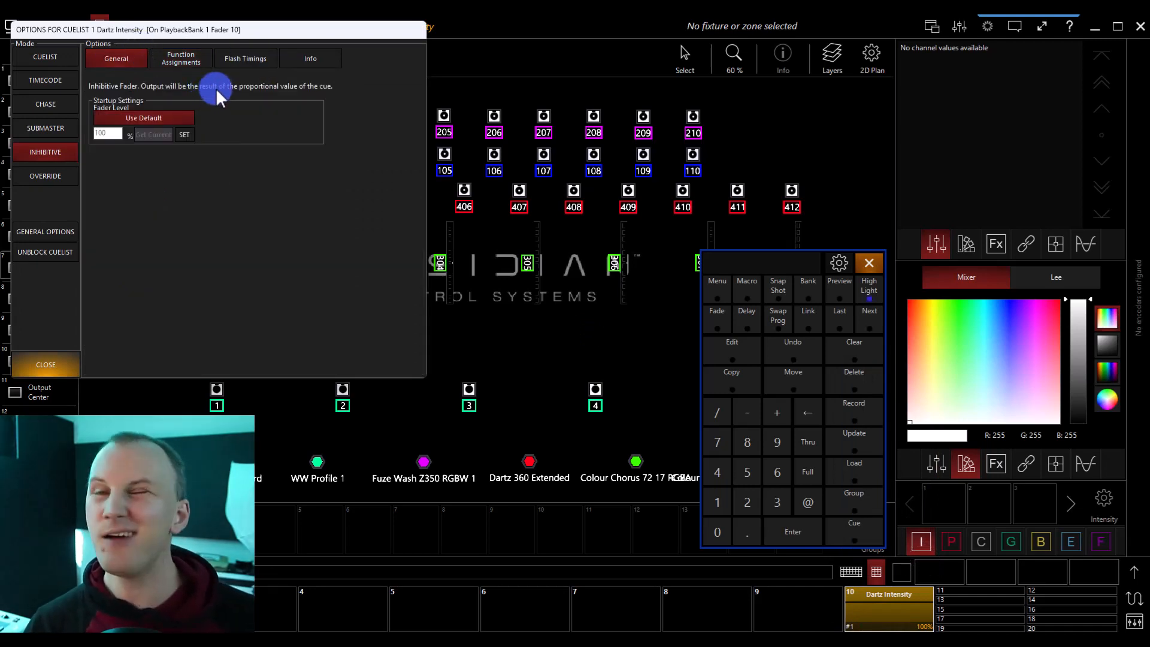
{"action": "left_click", "coordinate": [63, 236]}
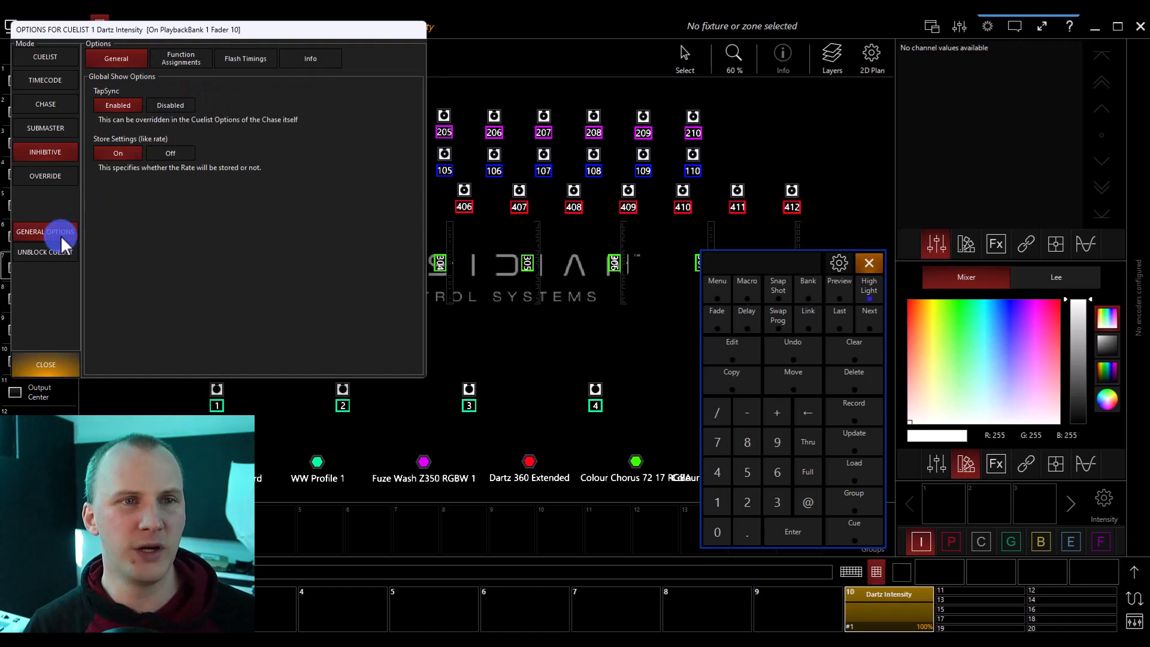
{"action": "left_click", "coordinate": [167, 50]}
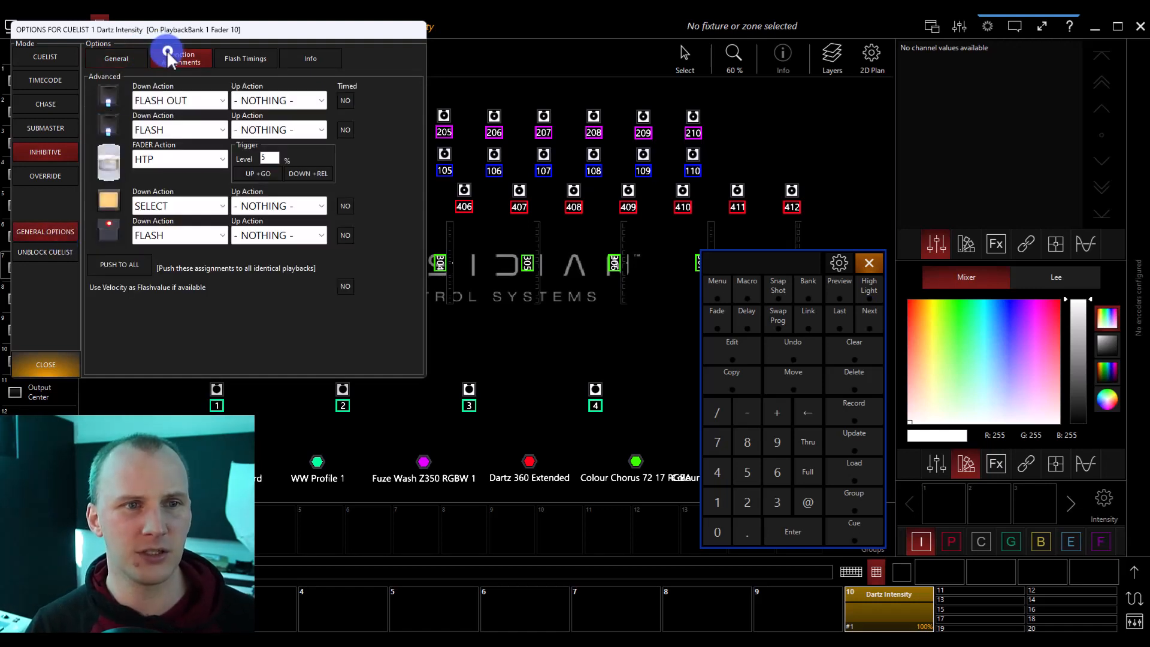
{"action": "left_click", "coordinate": [127, 53]}
{"action": "left_click", "coordinate": [51, 147]}
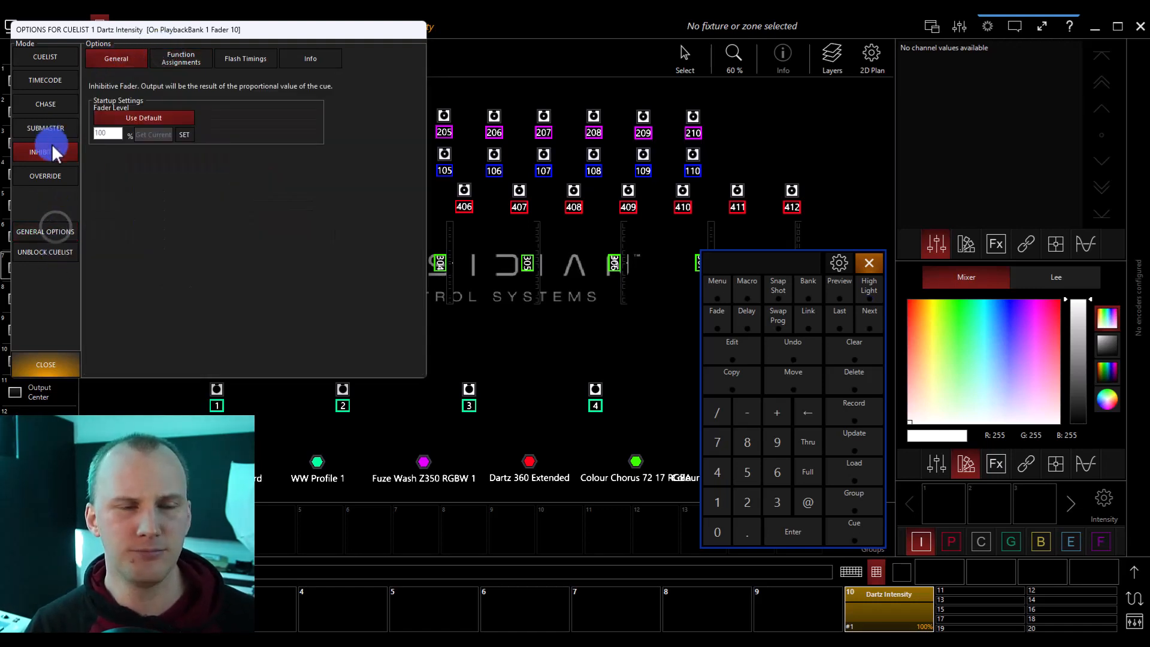
{"action": "left_click", "coordinate": [187, 64]}
{"action": "left_click", "coordinate": [310, 59]}
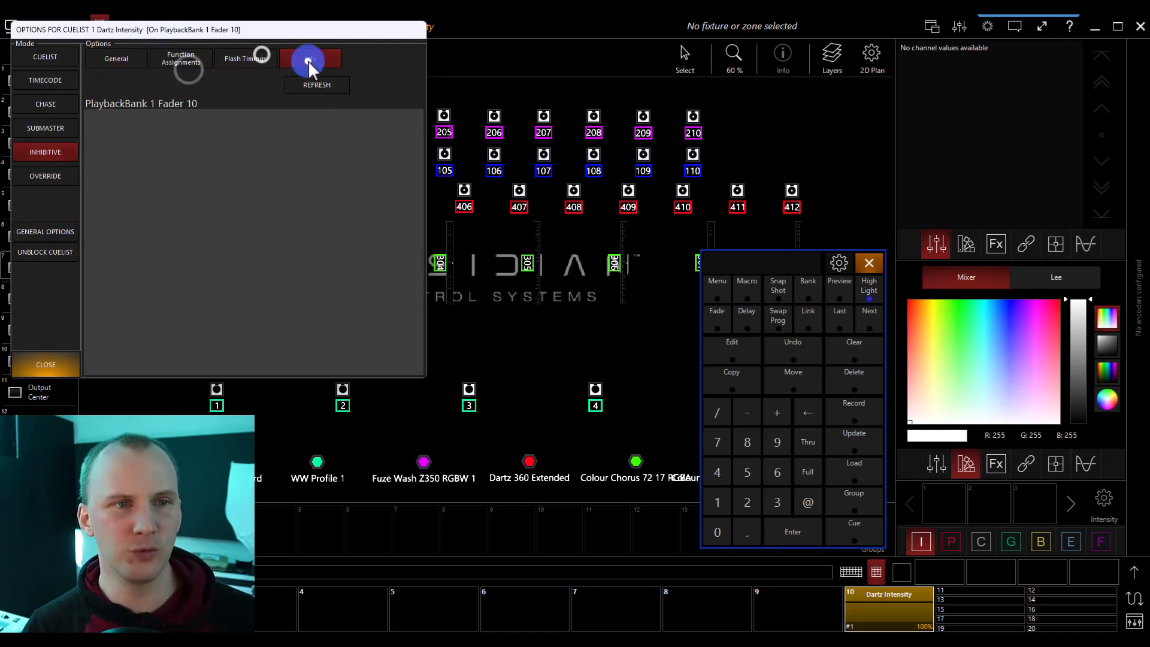
{"action": "left_click", "coordinate": [192, 57]}
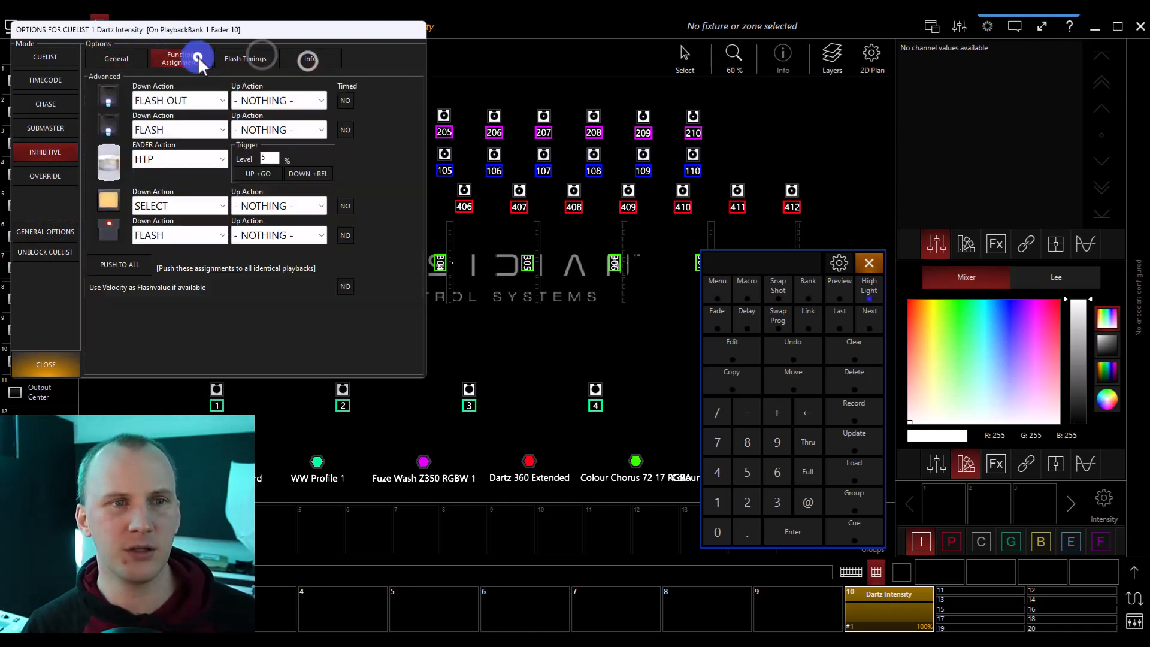
{"action": "left_click", "coordinate": [128, 64]}
{"action": "left_click", "coordinate": [51, 363]}
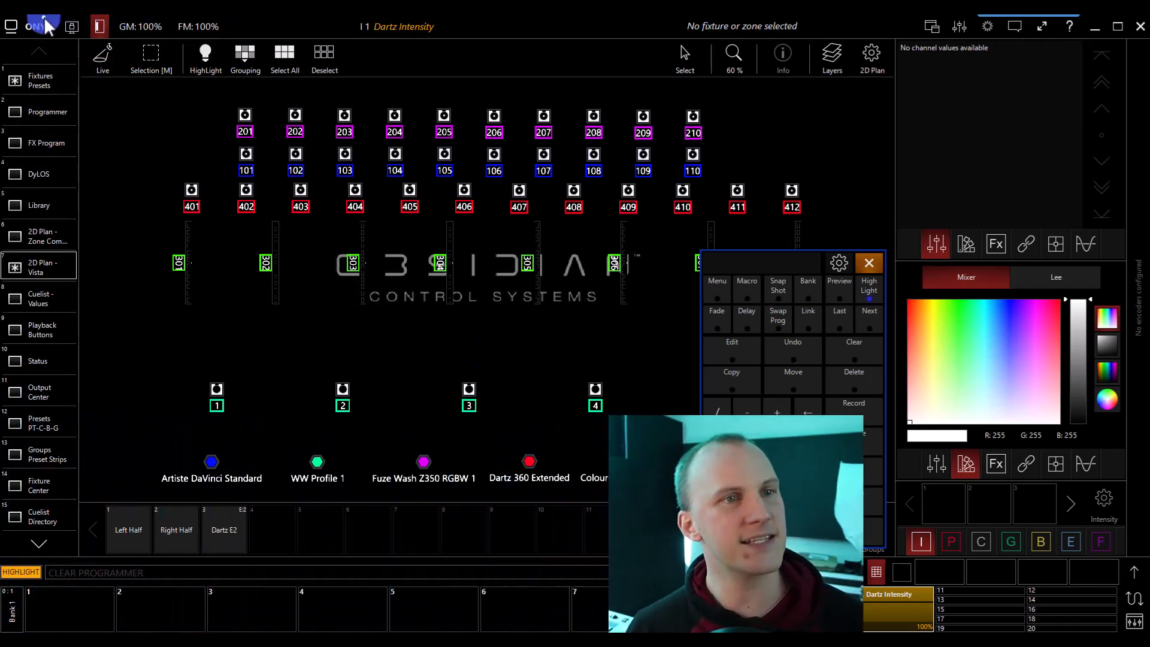
Step: Inspect the extended fixture columns in the patch, including Exclude Grandmaster, and return to the 2D plan
{"action": "left_click", "coordinate": [39, 26]}
{"action": "left_click", "coordinate": [199, 79]}
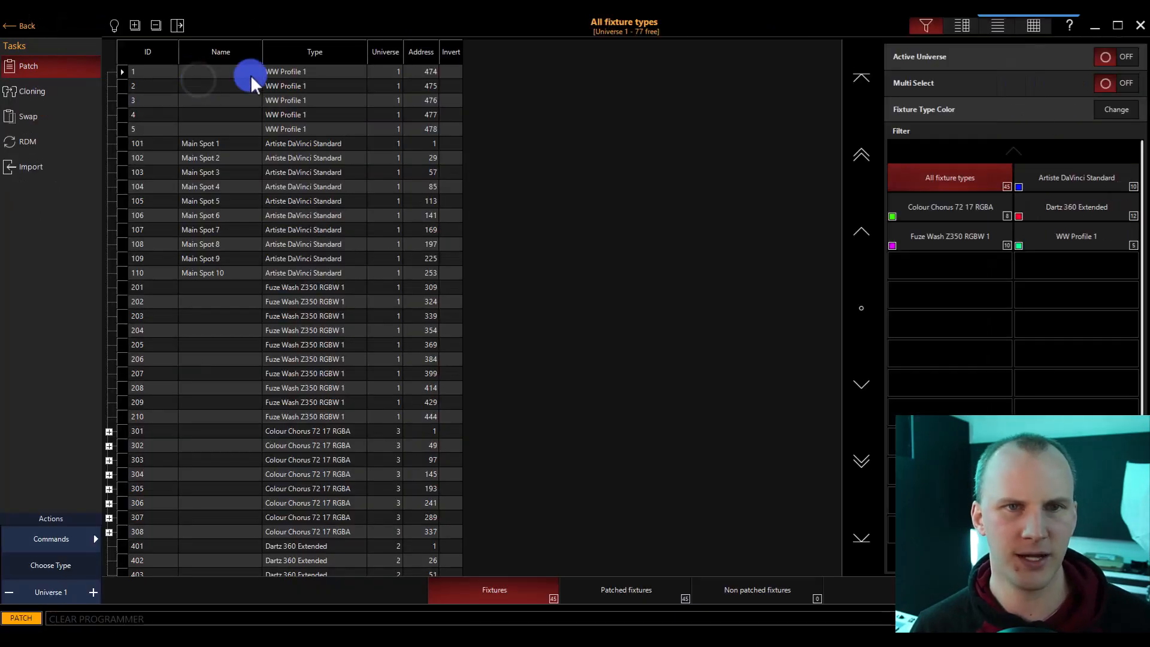
{"action": "left_click", "coordinate": [178, 25]}
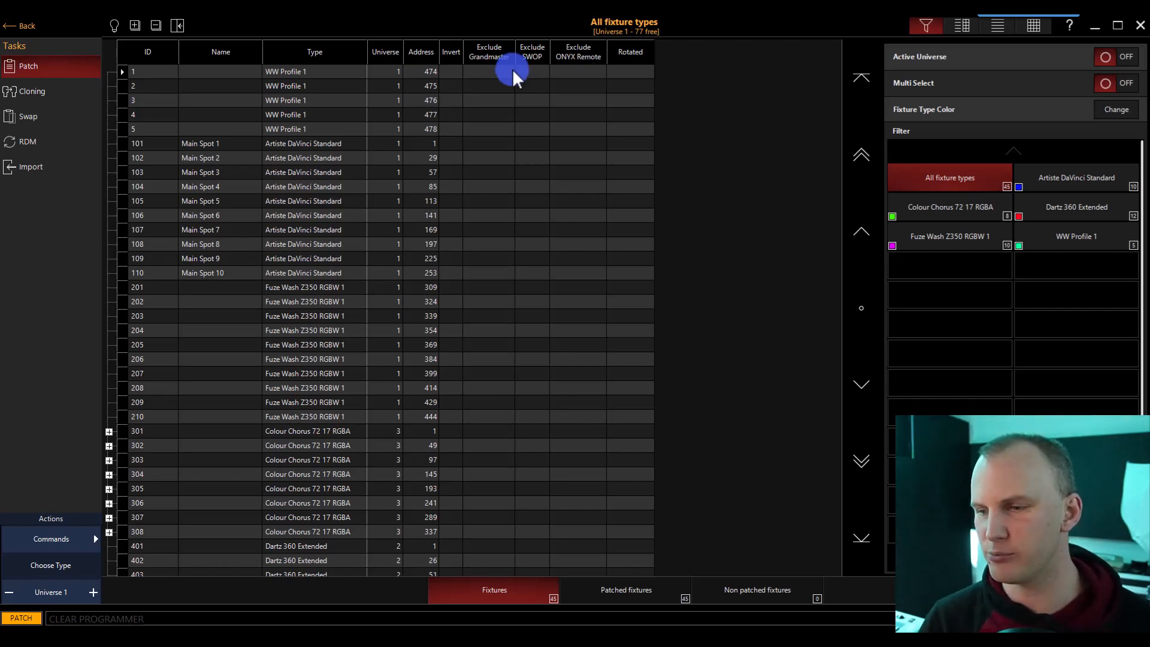
{"action": "left_click", "coordinate": [12, 26]}
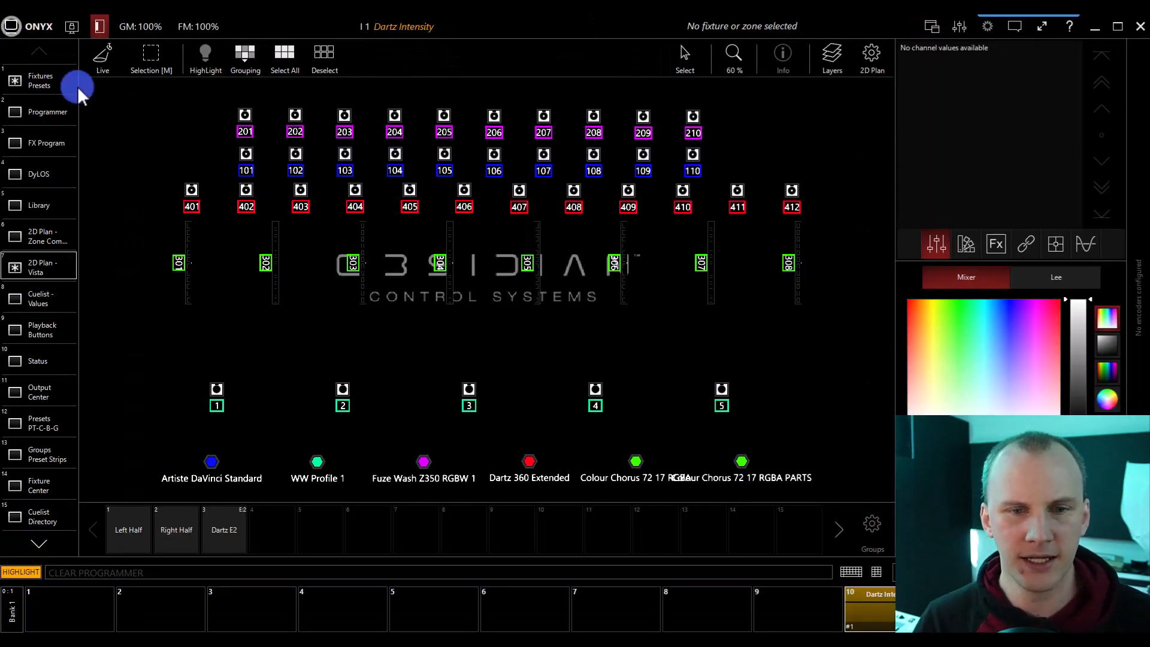